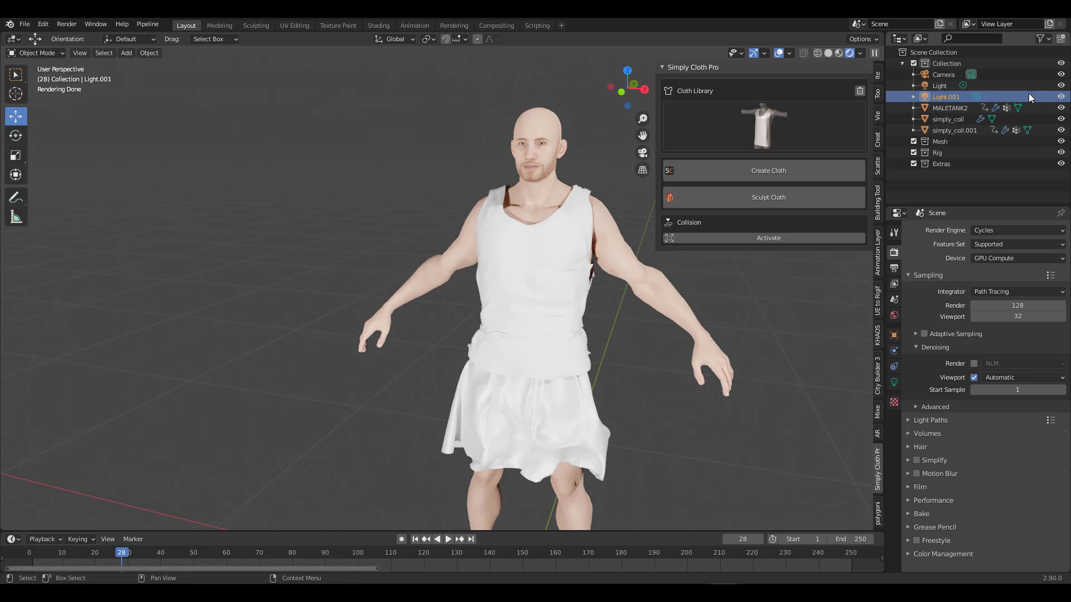
Set the colour of Light.001 to a pale peach tone
left_click(894, 382)
left_click(1020, 291)
left_click_drag(1003, 216, 992, 201)
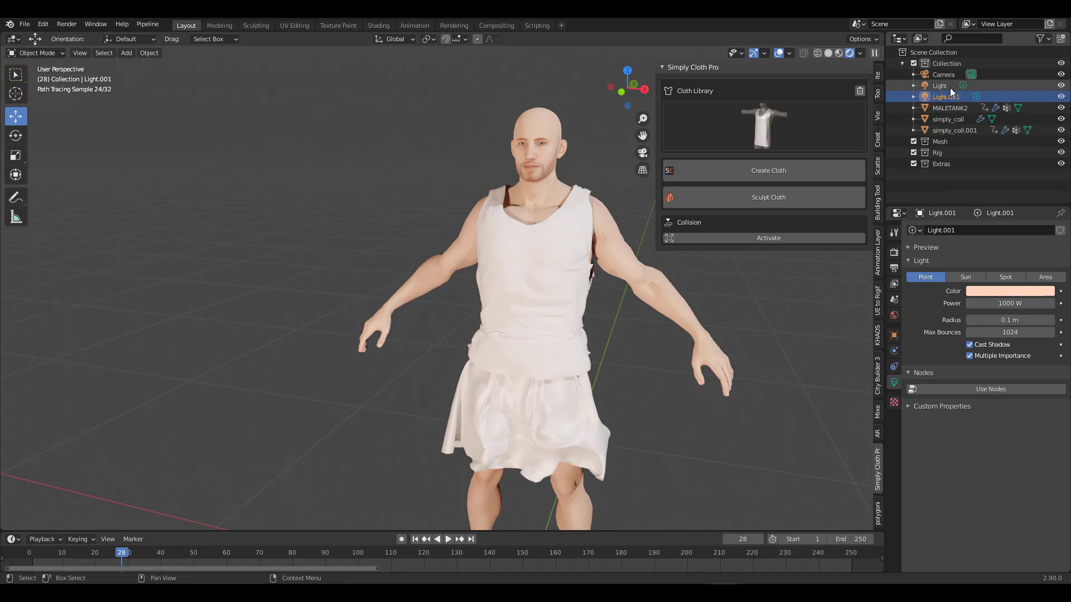
Set the colour of the first point light to light cyan and inspect the dressed figure under it
left_click(940, 86)
left_click(1010, 291)
left_click(988, 198)
scroll(616, 351, "down", 2)
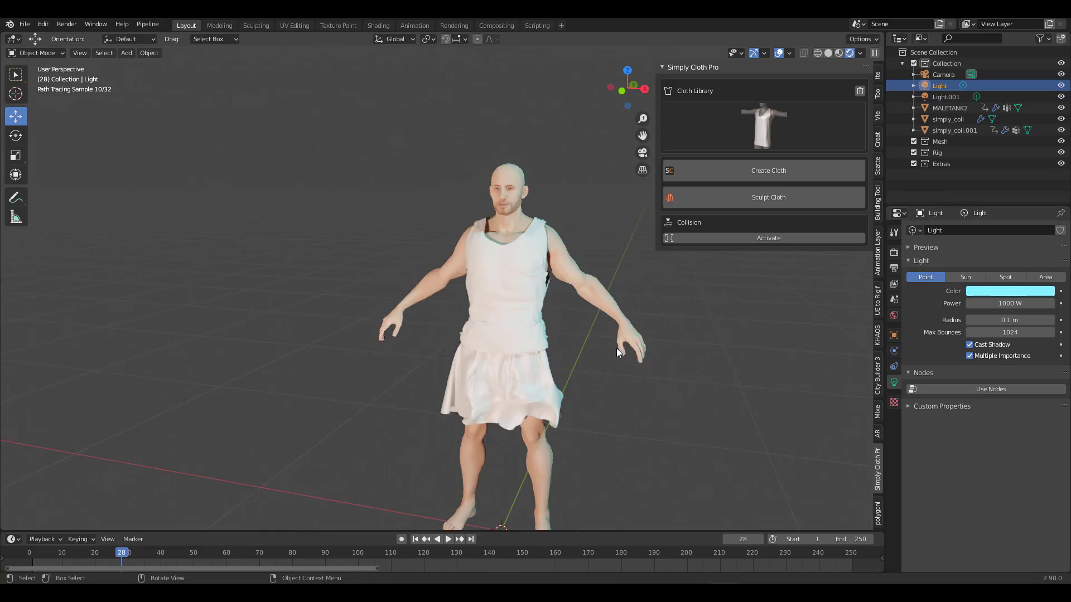
middle_click_drag(580, 370, 603, 342, "shift")
scroll(604, 341, "up", 3)
mouse_move(689, 362)
middle_mouse_down()
mouse_move(723, 368)
mouse_move(681, 370)
mouse_move(690, 365)
middle_mouse_up()
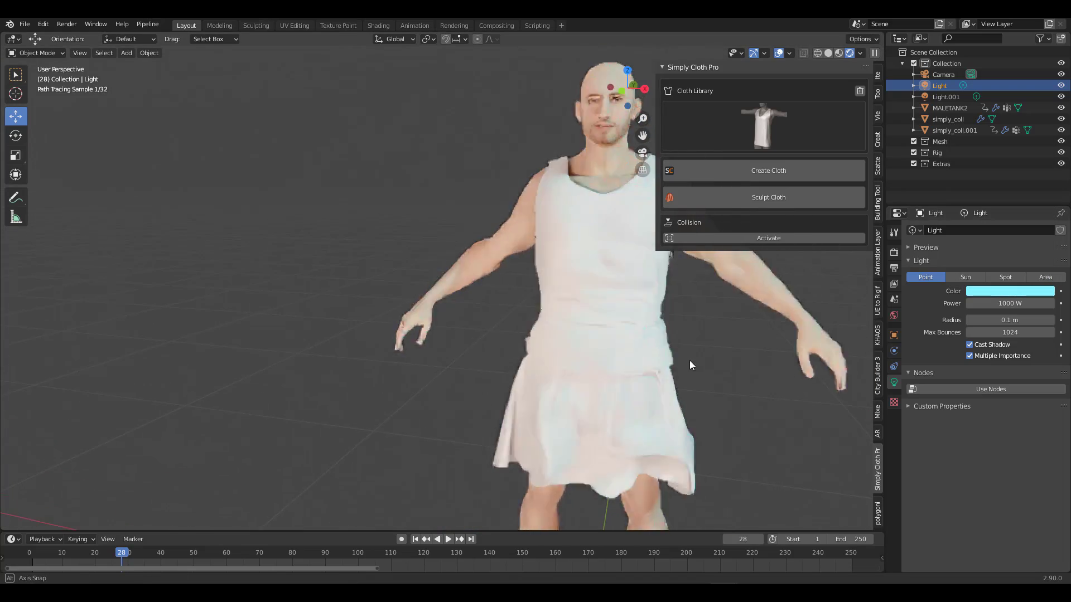
scroll(547, 329, "down", 4)
scroll(548, 329, "up", 2)
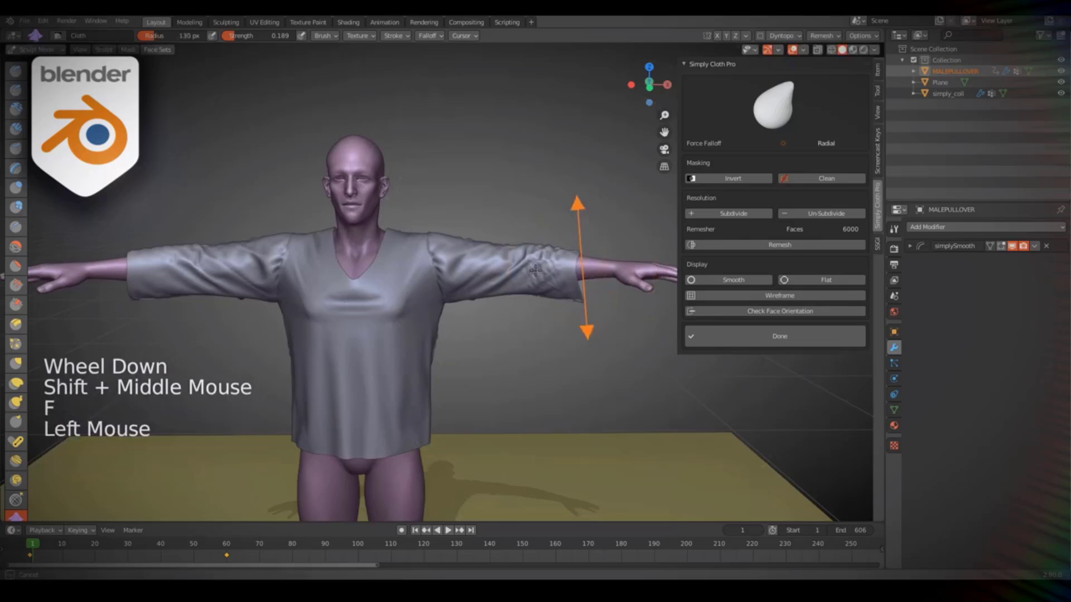
Sculpt folds into the pullover's forearm sleeve using the Cloth brush with a 130 px radius
left_click_drag(536, 270, 522, 271)
left_click_drag(526, 270, 488, 272)
left_click_drag(556, 268, 516, 272)
Sculpt further sleeve wrinkles from above and around the arm, enlarging the Cloth brush radius to 274 px
key("KP_7")
scroll(549, 290, "up", 3)
mouse_move(550, 290)
middle_mouse_down("shift")
mouse_move(527, 325)
mouse_move(301, 274)
middle_mouse_up("shift")
scroll(300, 275, "up", 2)
left_click_drag(378, 372, 307, 334)
key("f")
left_click(488, 358)
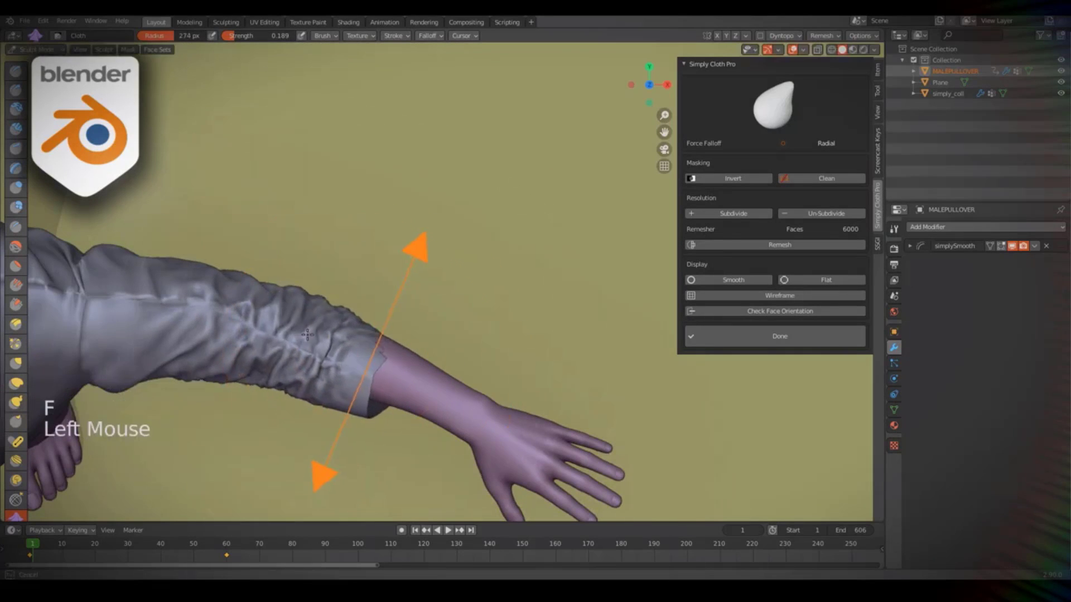
mouse_move(307, 334)
middle_mouse_down()
mouse_move(275, 168)
mouse_move(335, 195)
middle_mouse_up()
middle_click_drag(335, 195, 306, 251)
left_click_drag(251, 283, 521, 275)
Delete the selected vertices from the pullover's mesh
left_click_drag(363, 430, 363, 132)
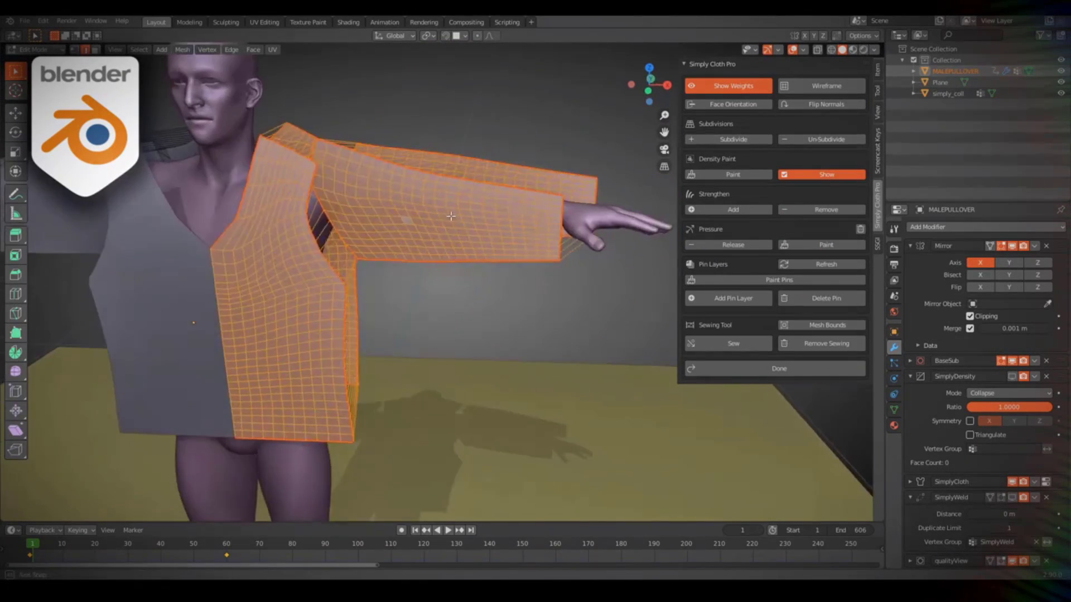
key("x")
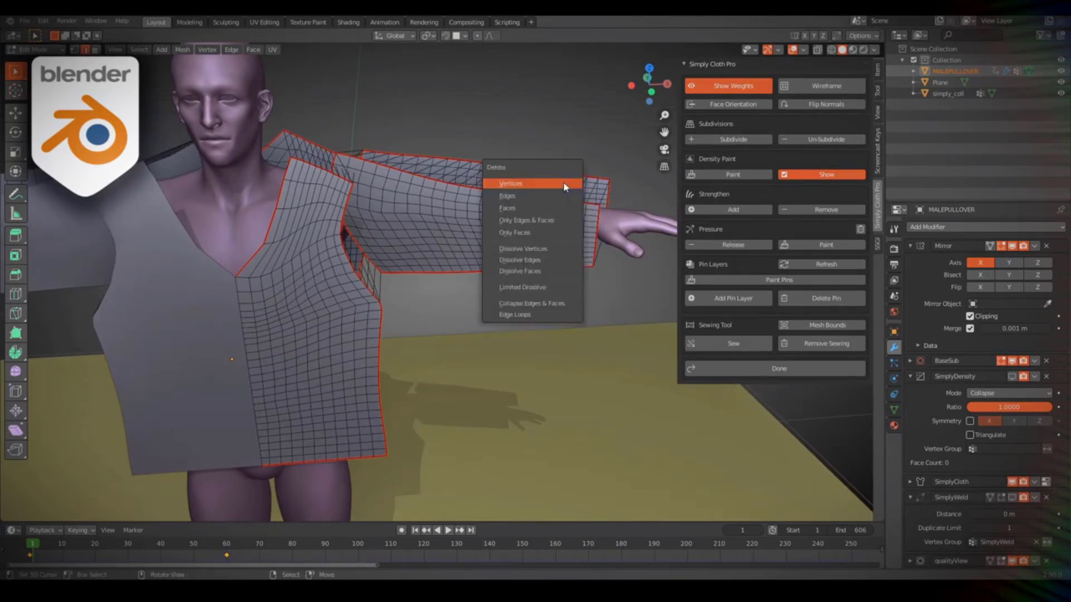
left_click(564, 184)
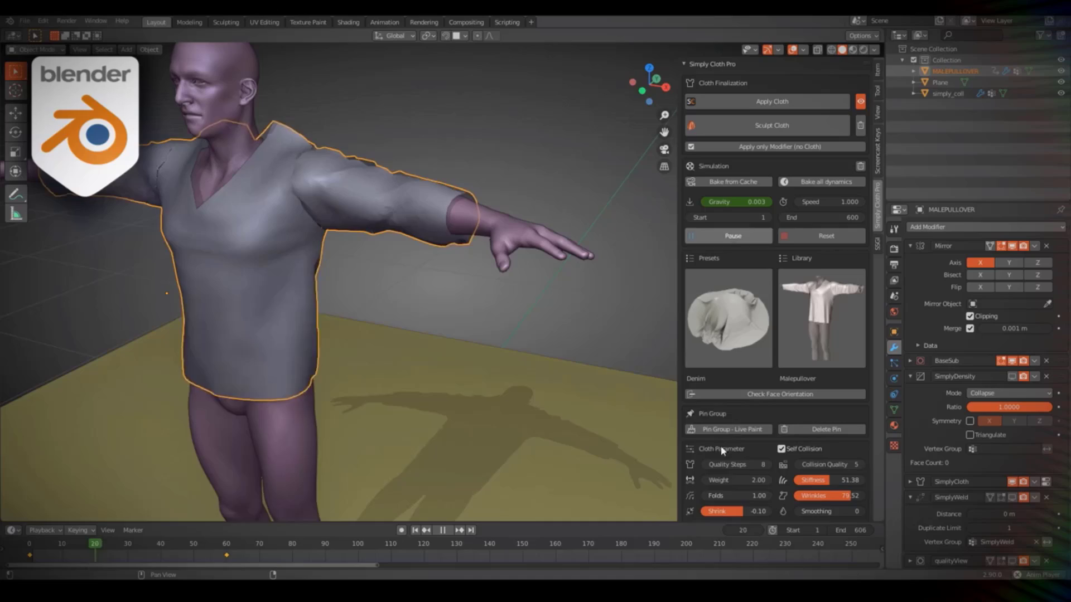
Play the pullover's cloth simulation and check how the sleeves and torso drape on the figure
key("l")
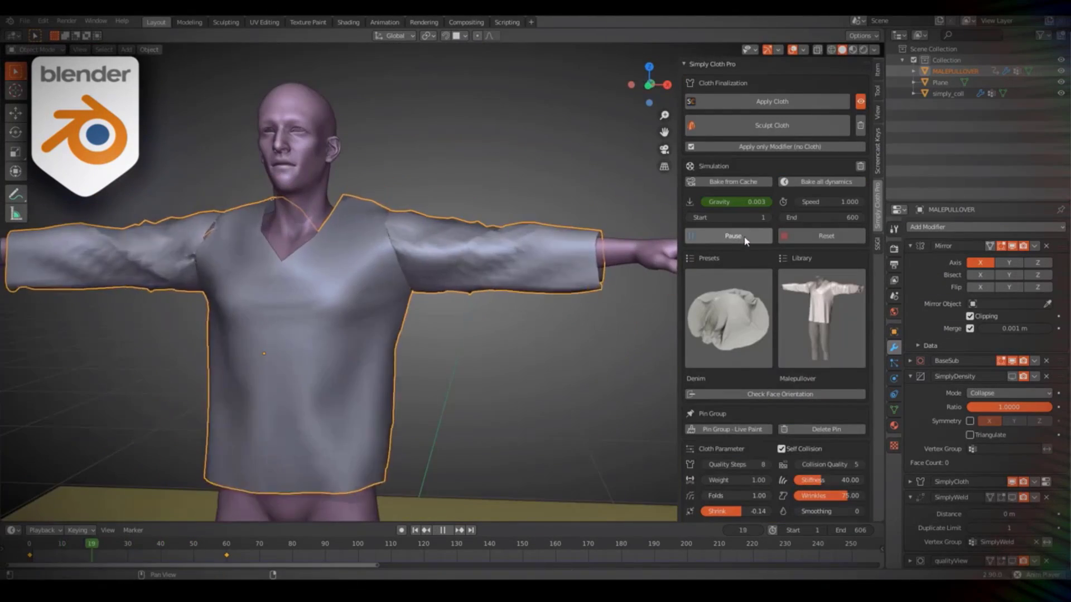
scroll(173, 332, "down", 3)
middle_click_drag(502, 332, 173, 332)
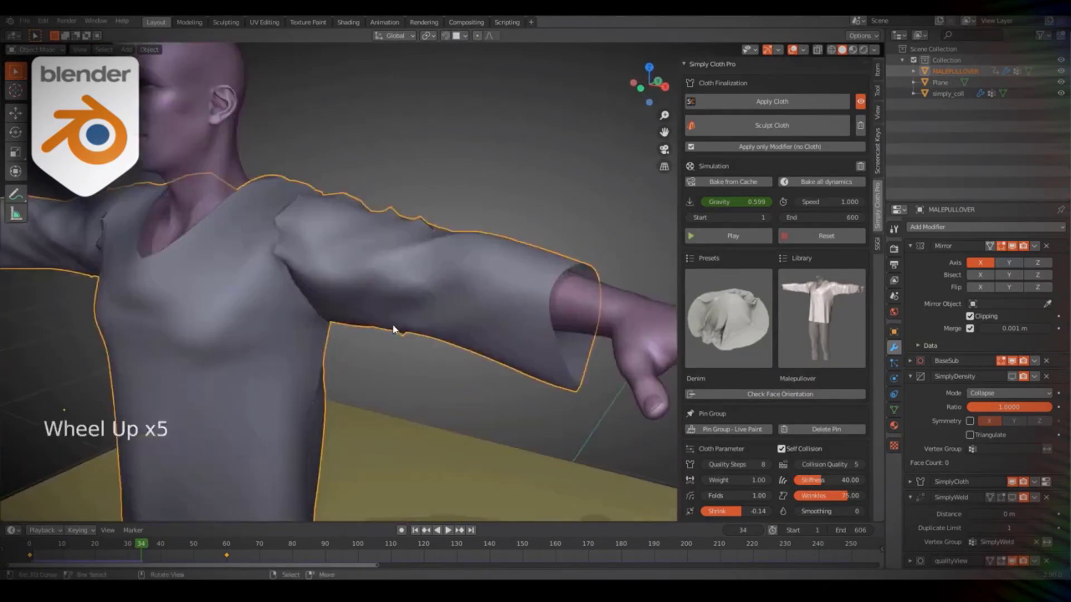
scroll(350, 260, "up", 7)
left_click(733, 236)
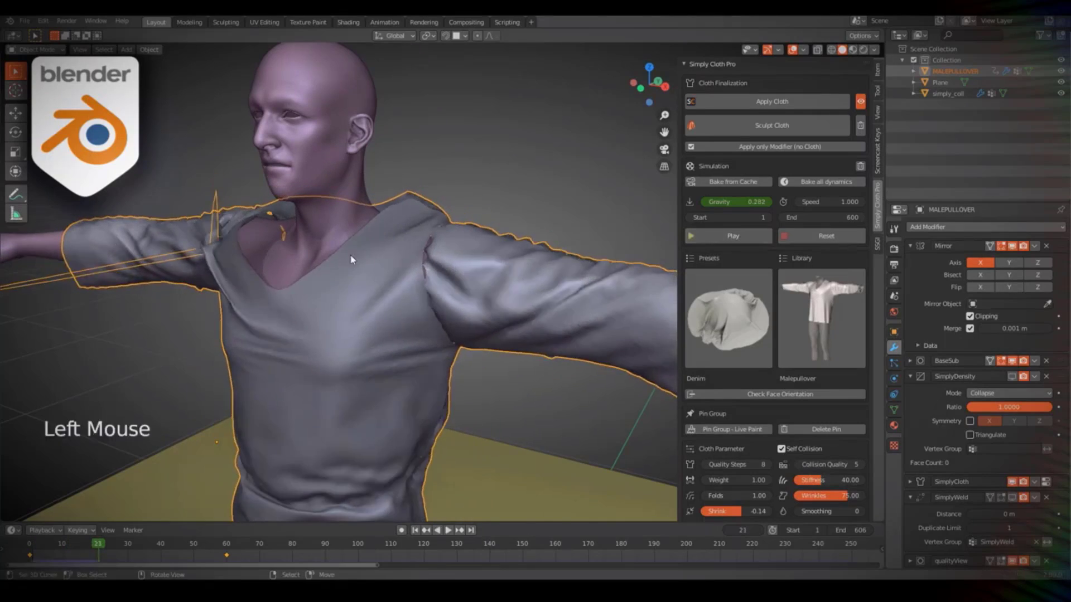
scroll(775, 279, "down", 7)
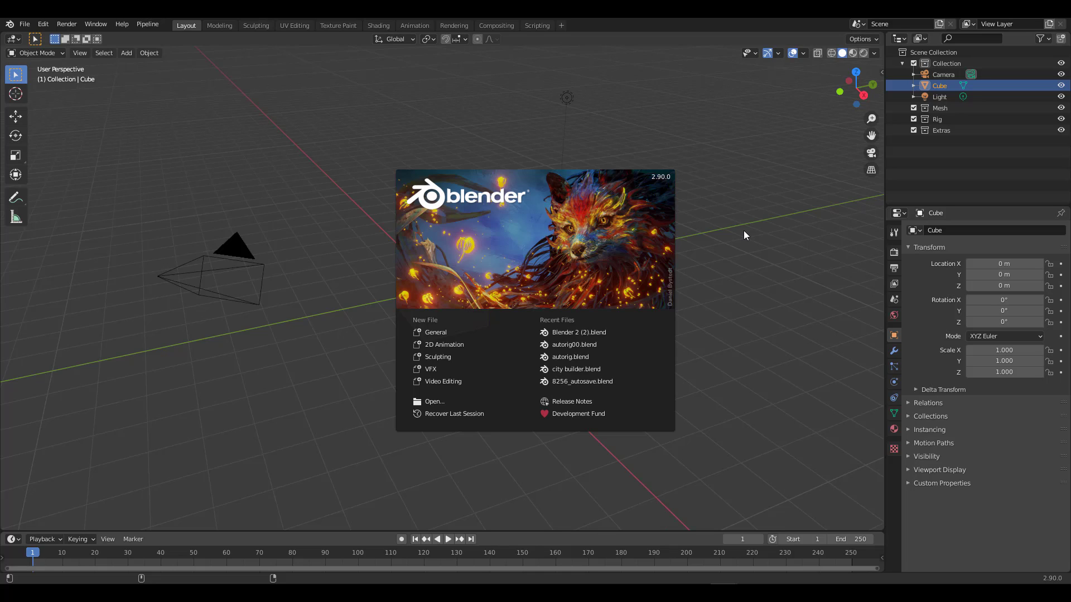
Dismiss the splash screen, open the Preferences and bring up the Simply Cloth Pro tools beside the viewport
left_click(273, 163)
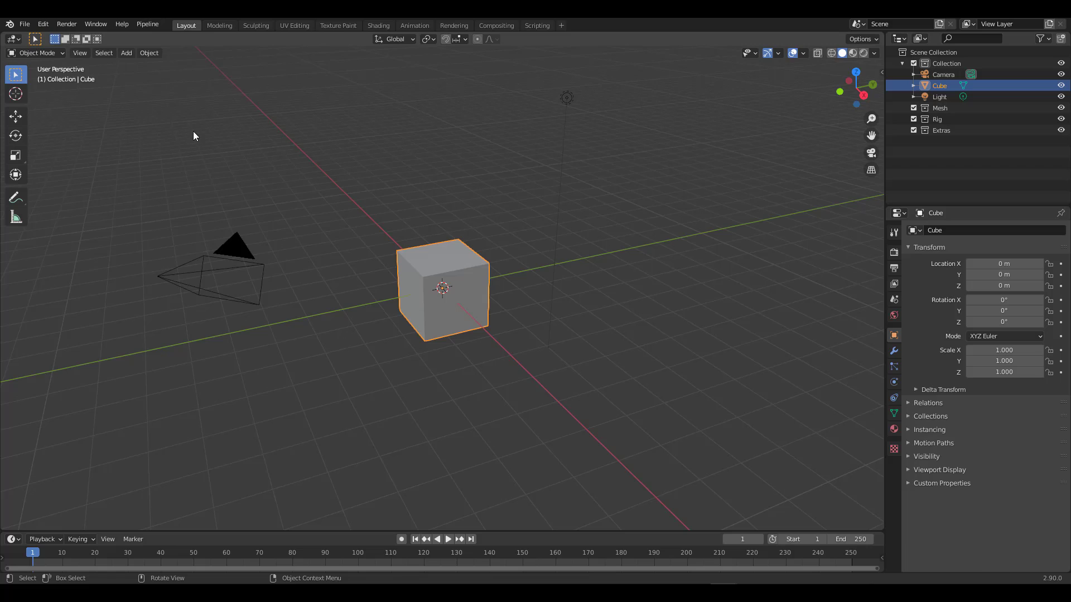
left_click(45, 24)
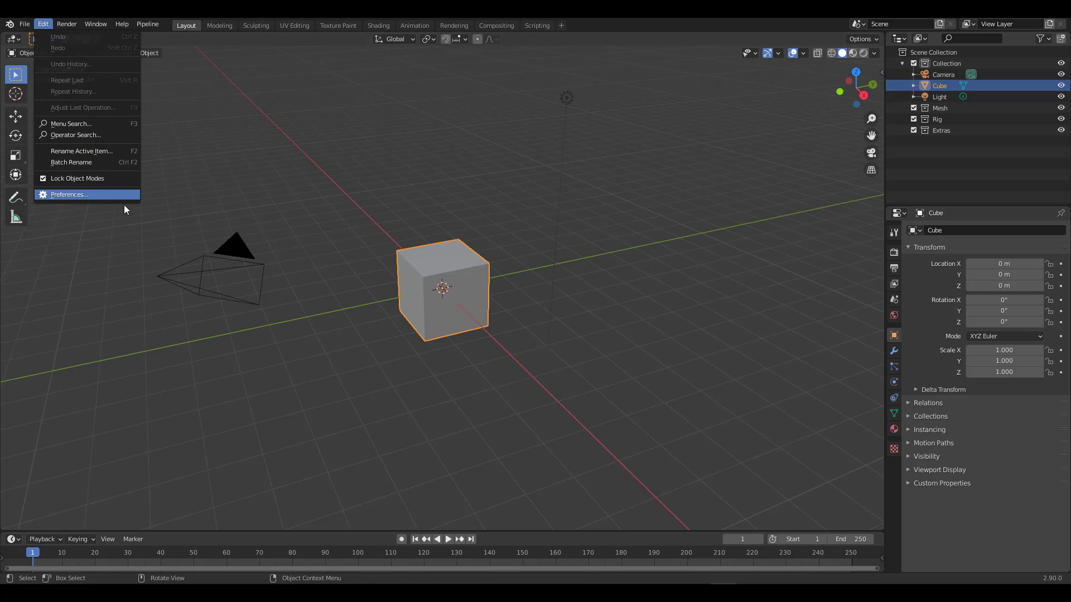
left_click(124, 202)
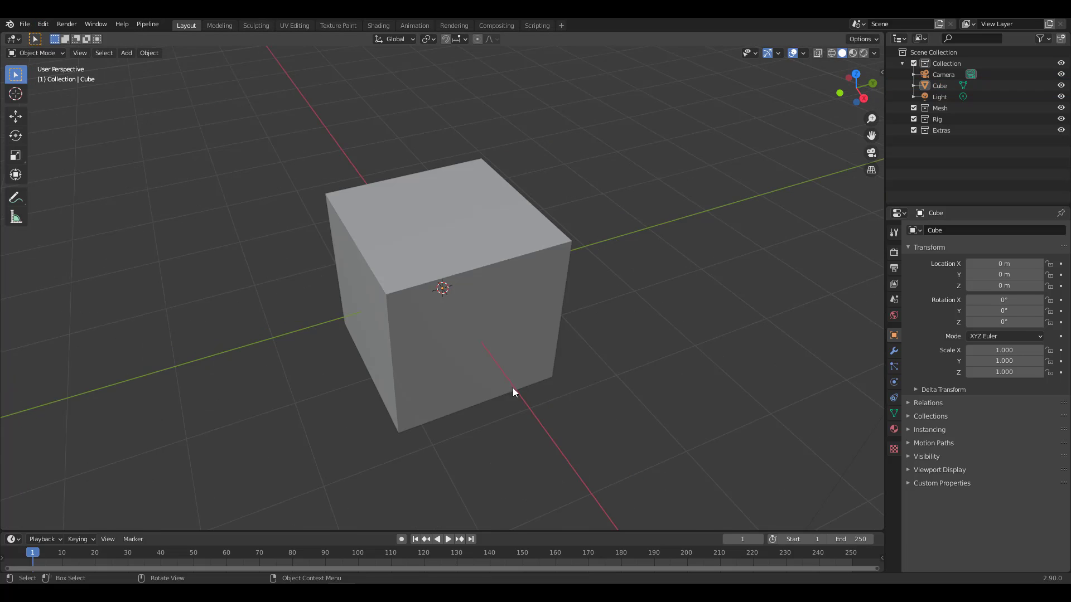
key("n")
left_click(880, 432)
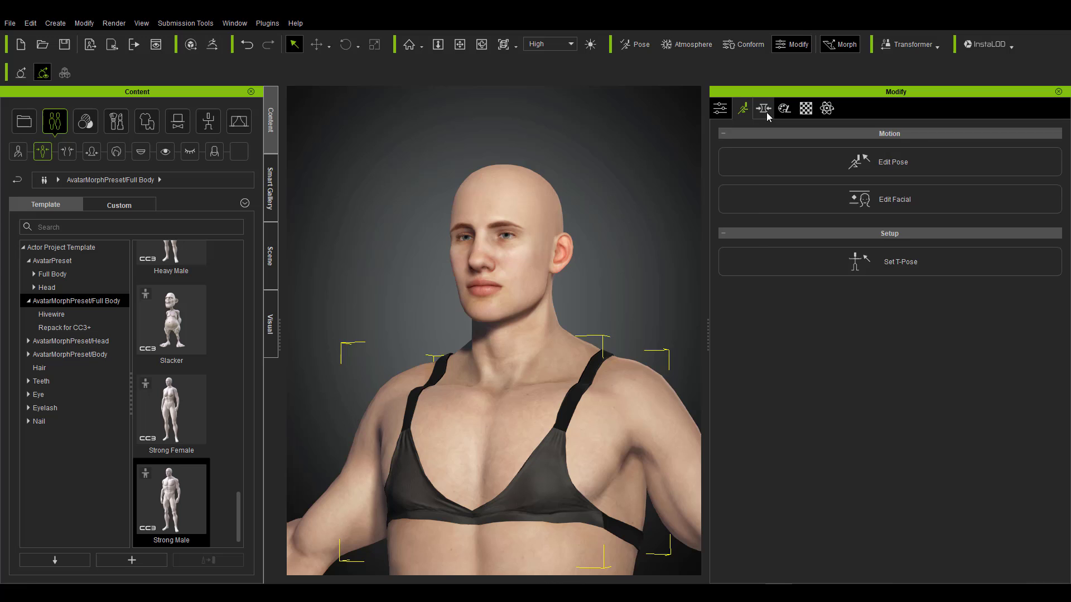
In Character Creator 3, add Lip Decal M as a new skin layer on the bearded male head and open the 4_Capillary skin details
left_click(763, 108)
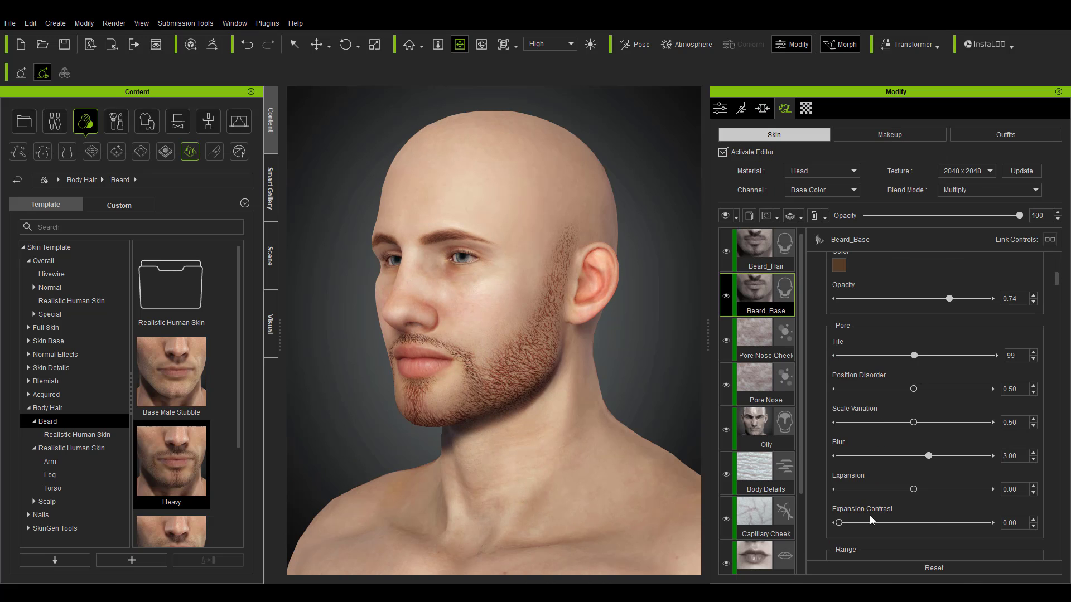
right_click_drag(311, 416, 430, 415)
left_click(28, 261)
left_click(34, 395)
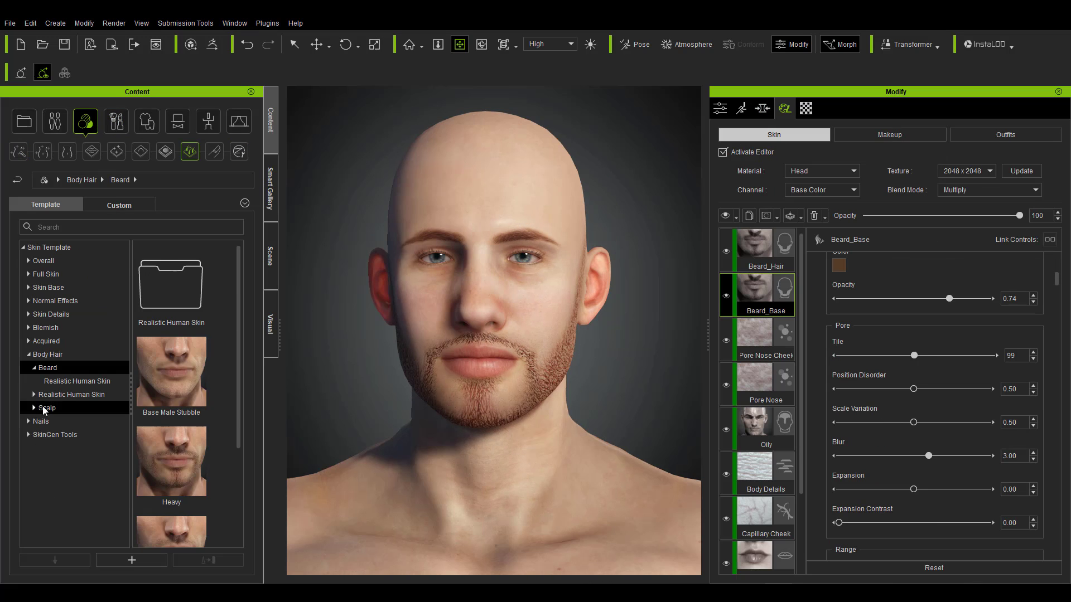
left_click(29, 435)
left_click(54, 461)
left_click(54, 435)
scroll(171, 402, "down", 3)
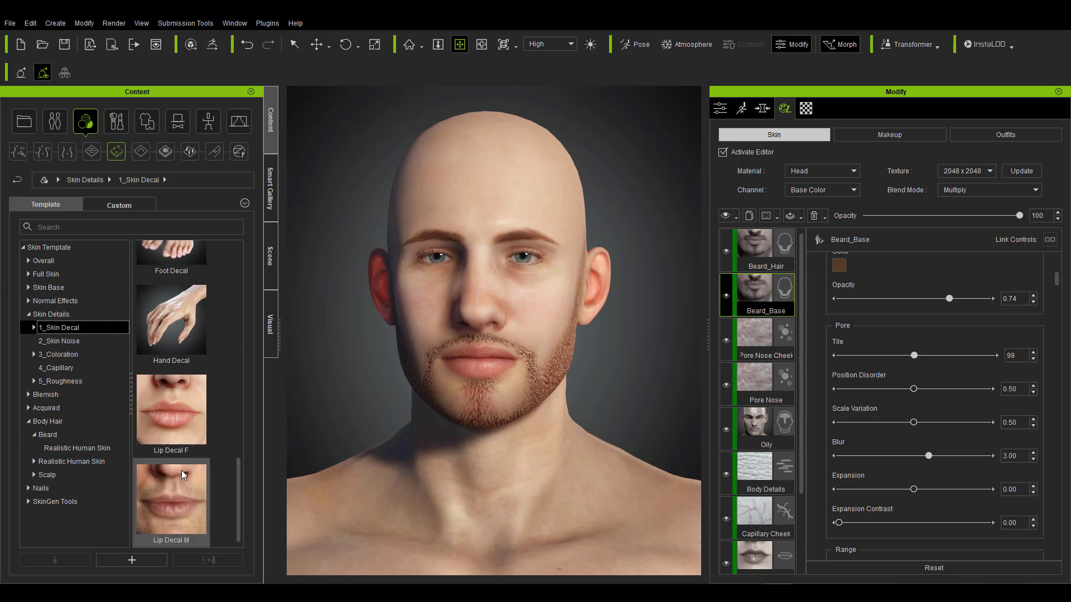
double_click(182, 470)
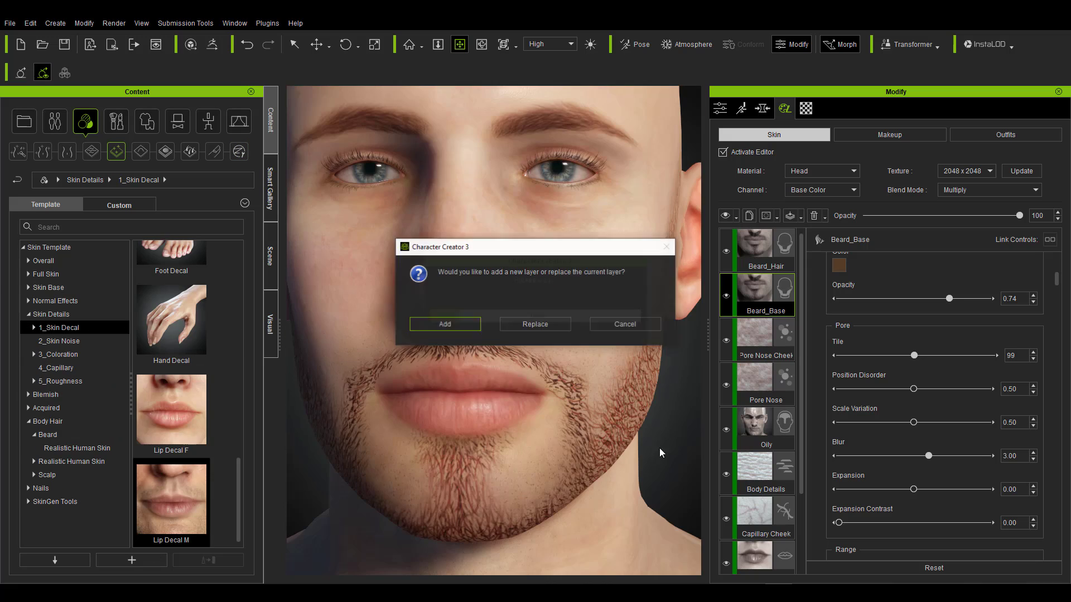
key("Return")
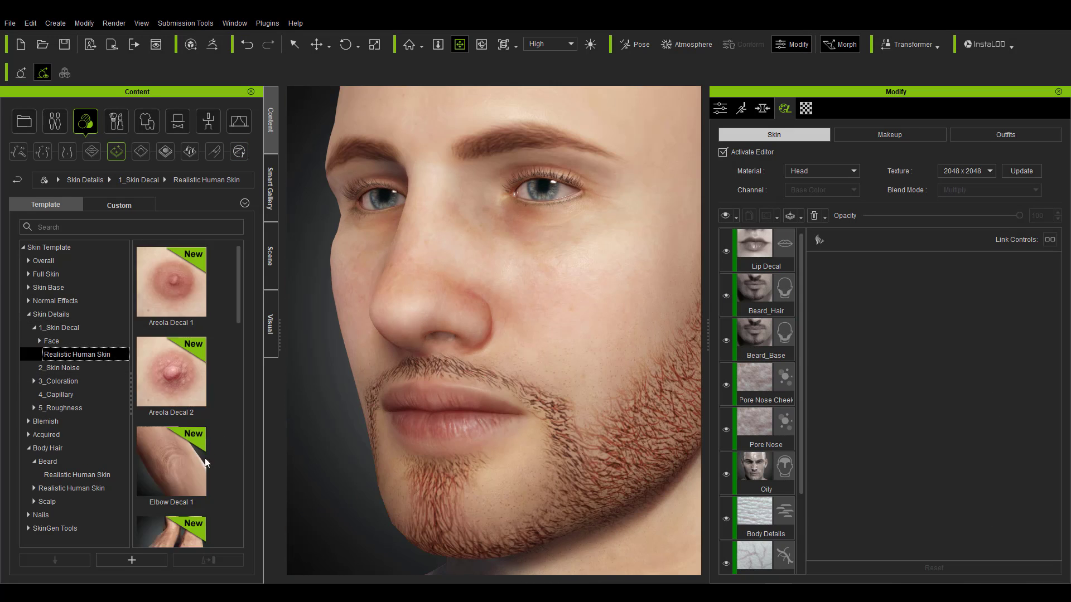
left_click(59, 394)
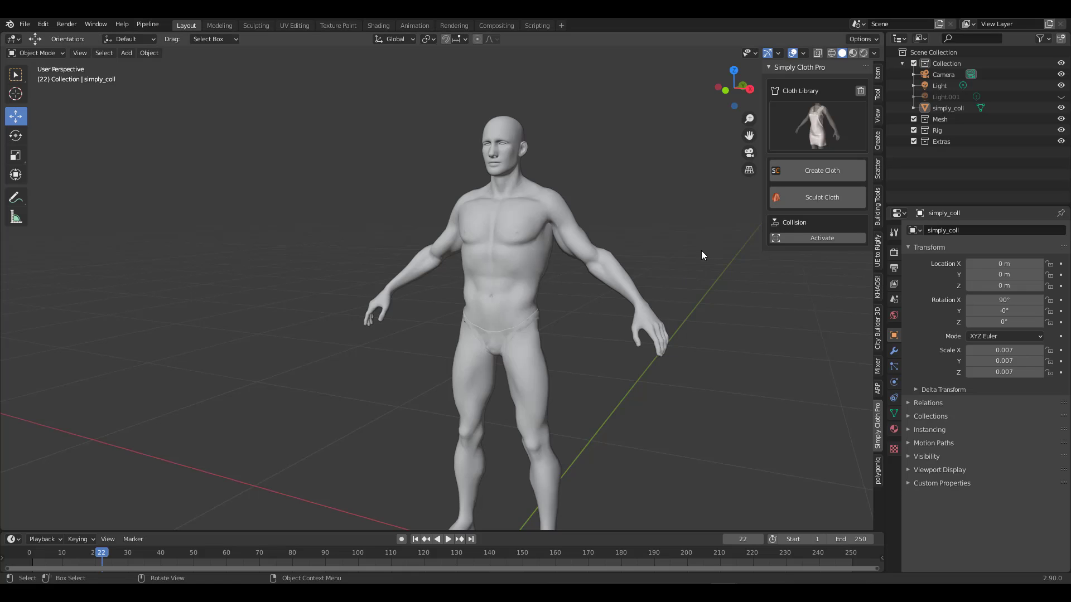
In Blender, create a Femaleskirt from the Cloth Library and move it around the body's waist at about Y 0.024 m, Z 0.795 m
middle_click_drag(701, 255, 677, 285)
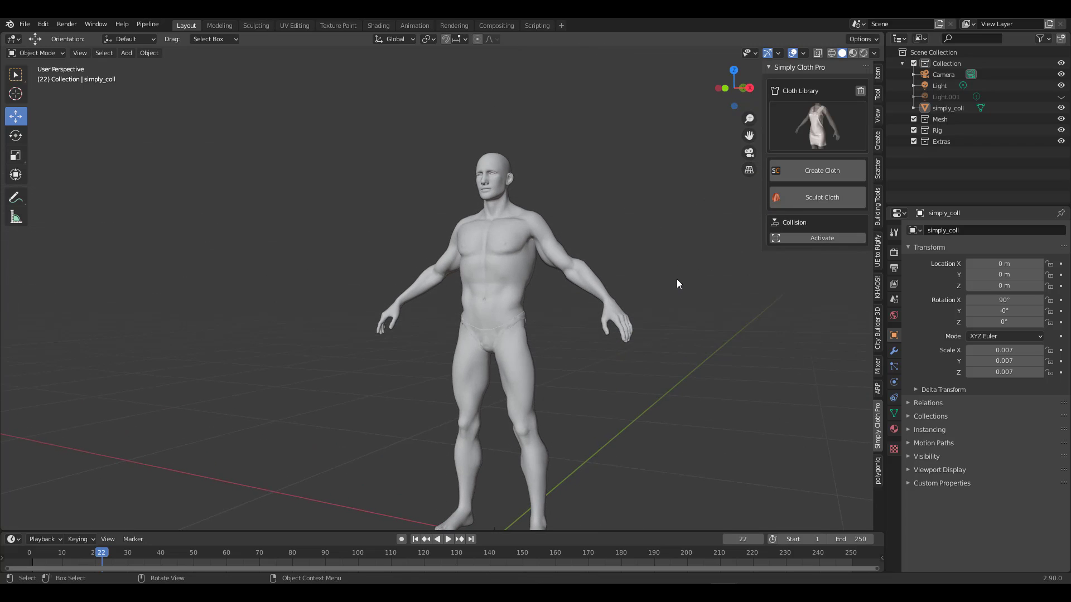
key("n")
key("n")
left_click(820, 140)
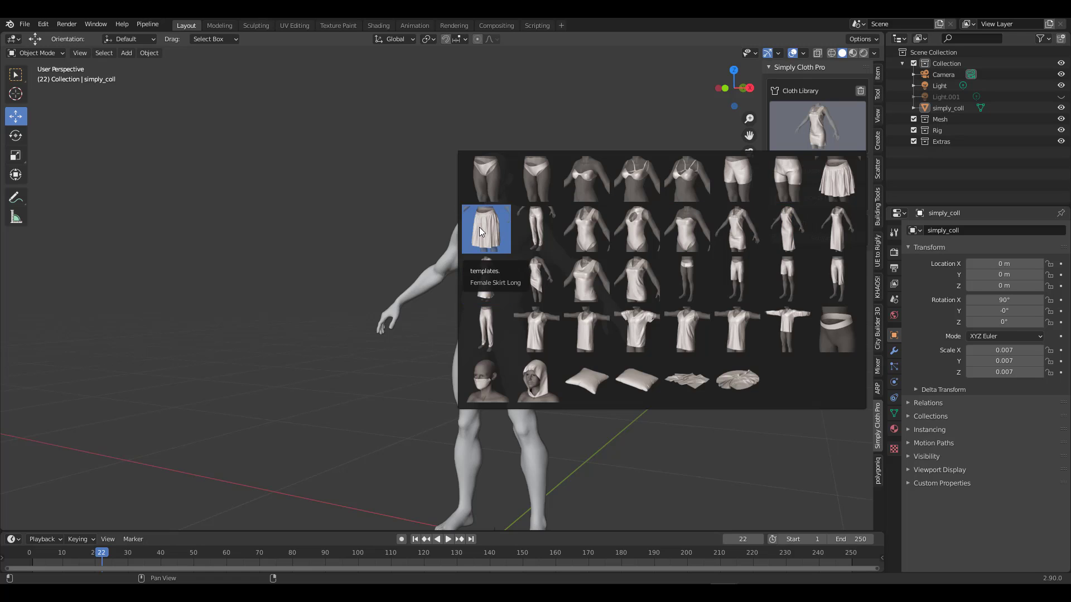
left_click_drag(494, 285, 494, 282)
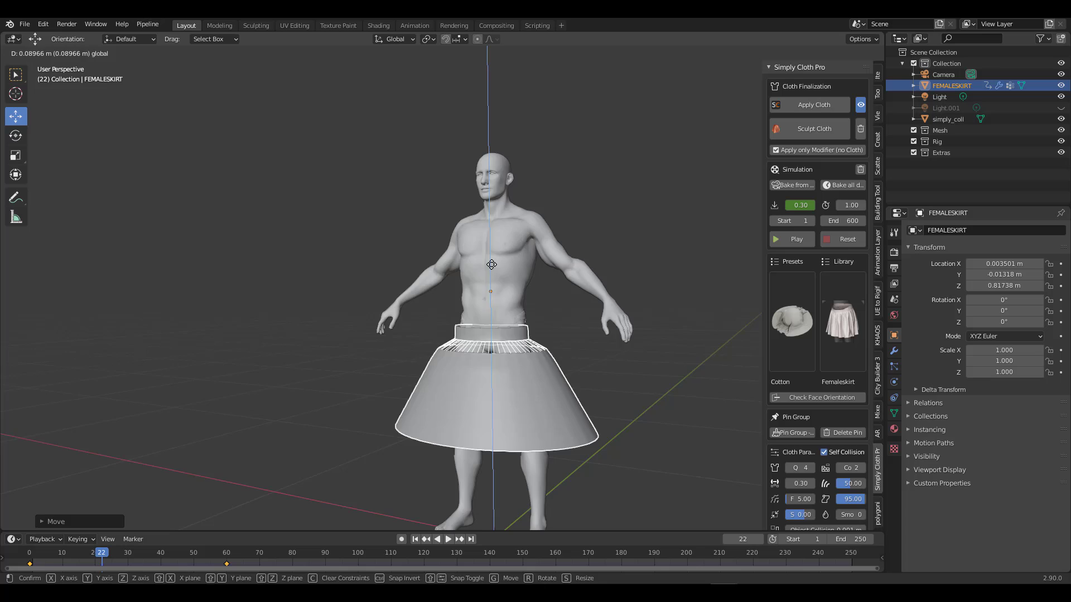
middle_click_drag(480, 189, 529, 235)
scroll(528, 236, "up", 3)
scroll(528, 236, "down", 3)
middle_click_drag(563, 305, 493, 206)
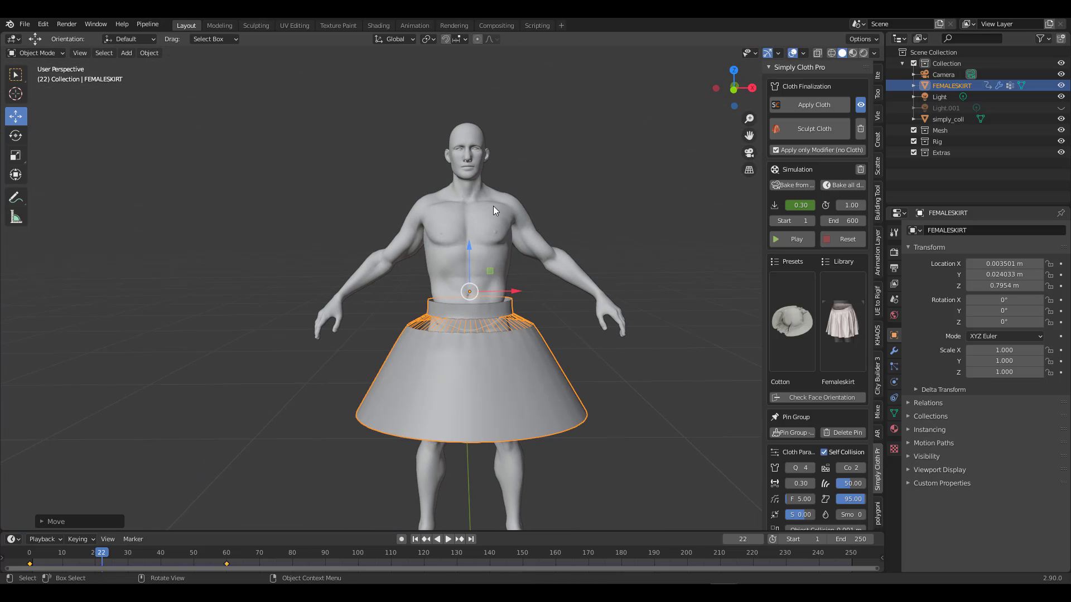
Activate collision on the male body and play the skirt's cloth simulation
left_click(484, 210)
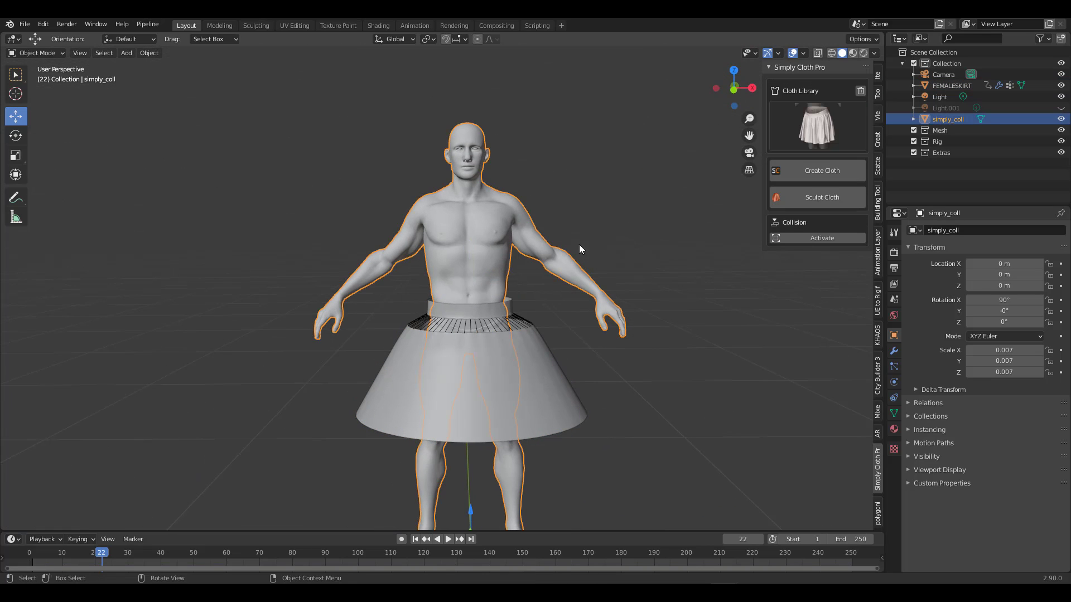
left_click(795, 239)
left_click(517, 364)
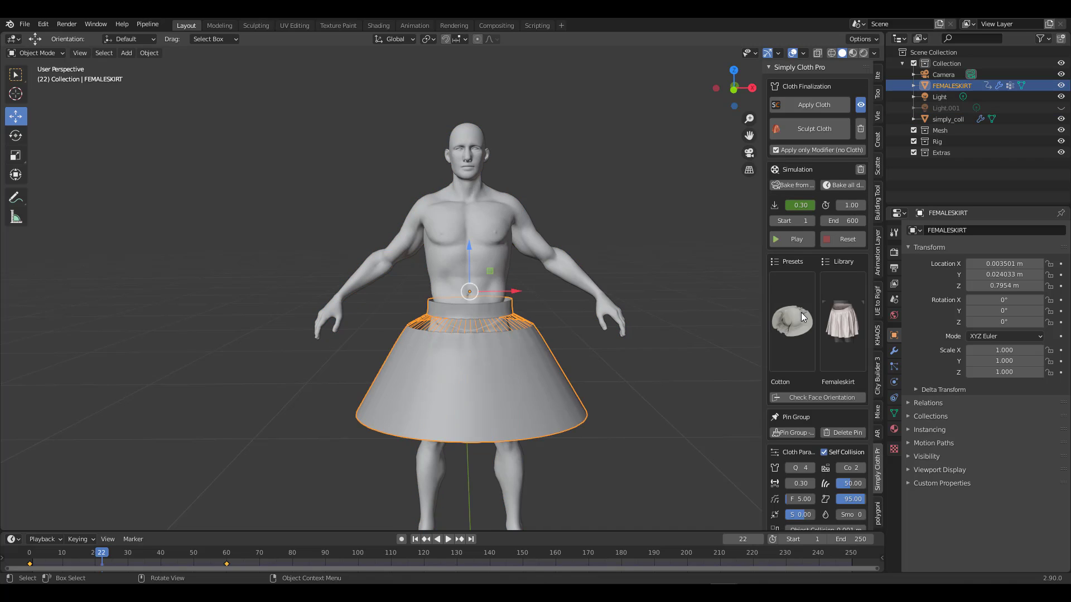
left_click(794, 240)
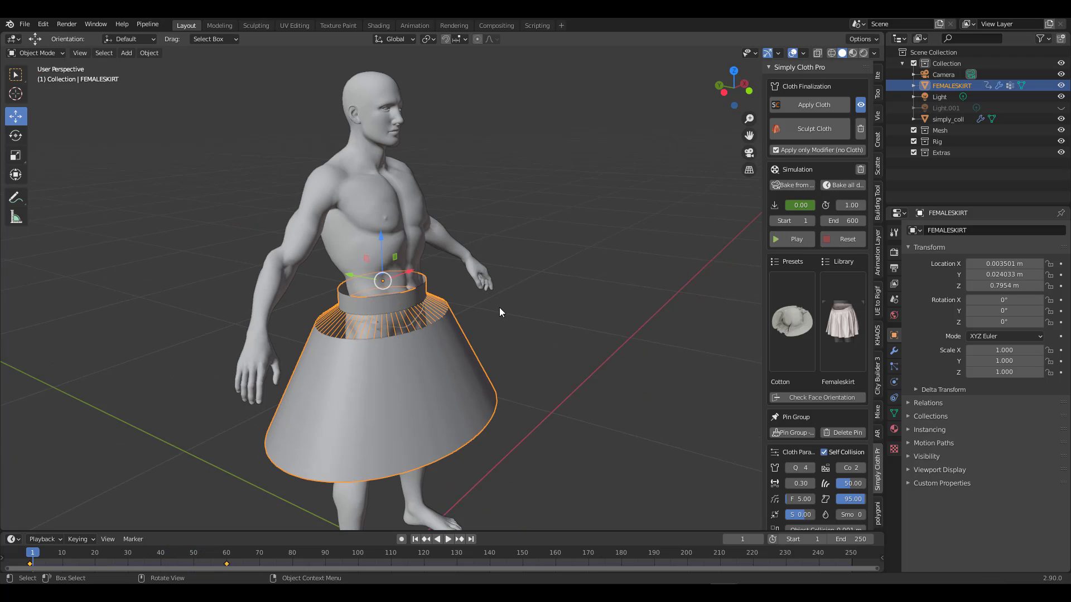
Select the linked faces of the skirt's front waistband piece in Edit Mode and scale them slightly inward
middle_click_drag(500, 307, 507, 337)
scroll(463, 309, "up", 2)
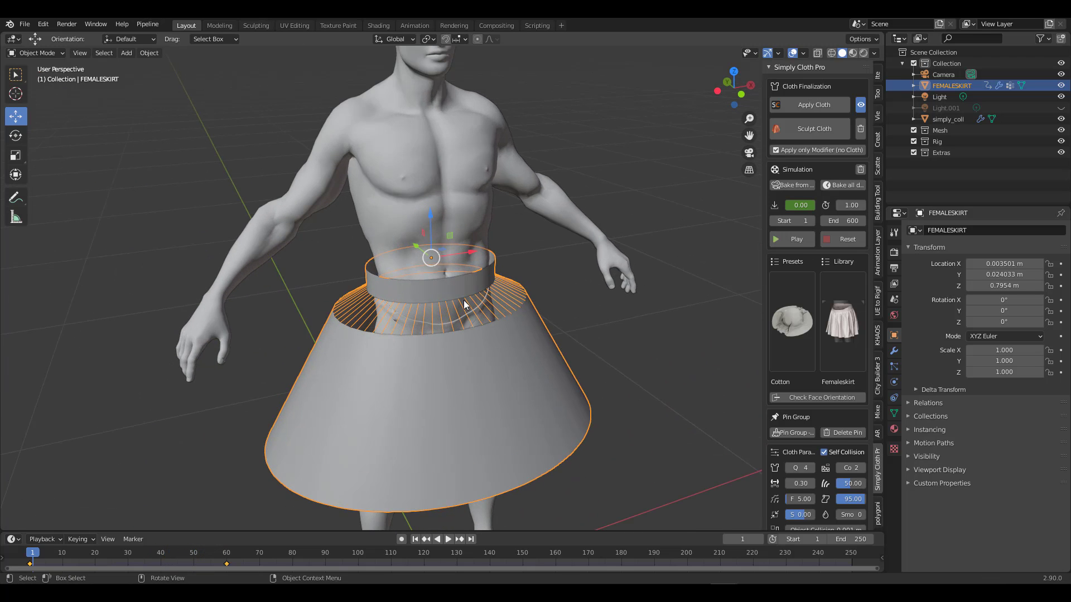
key("Tab")
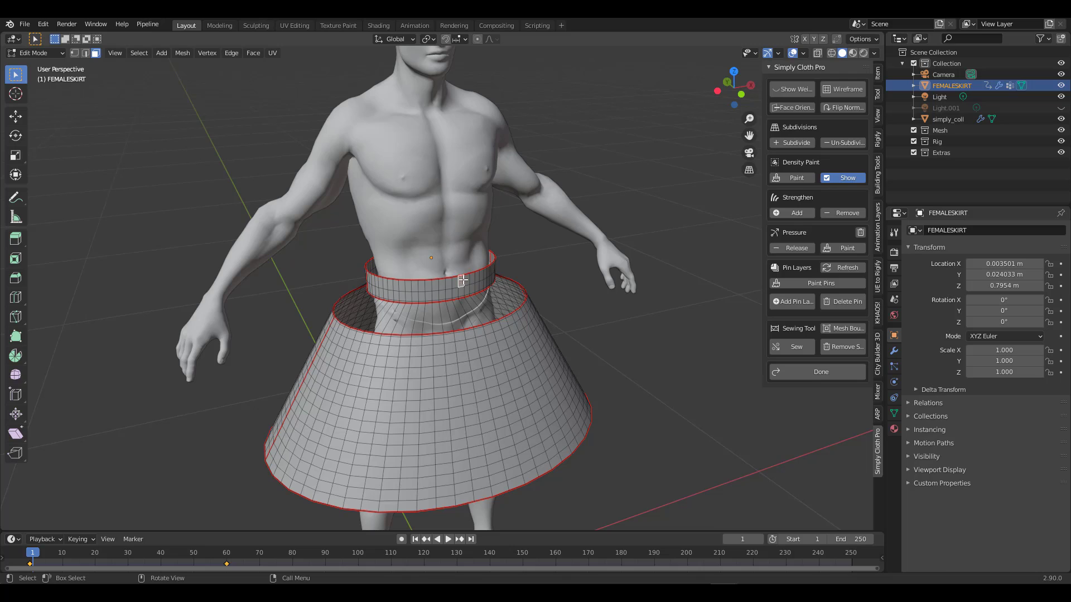
key("l")
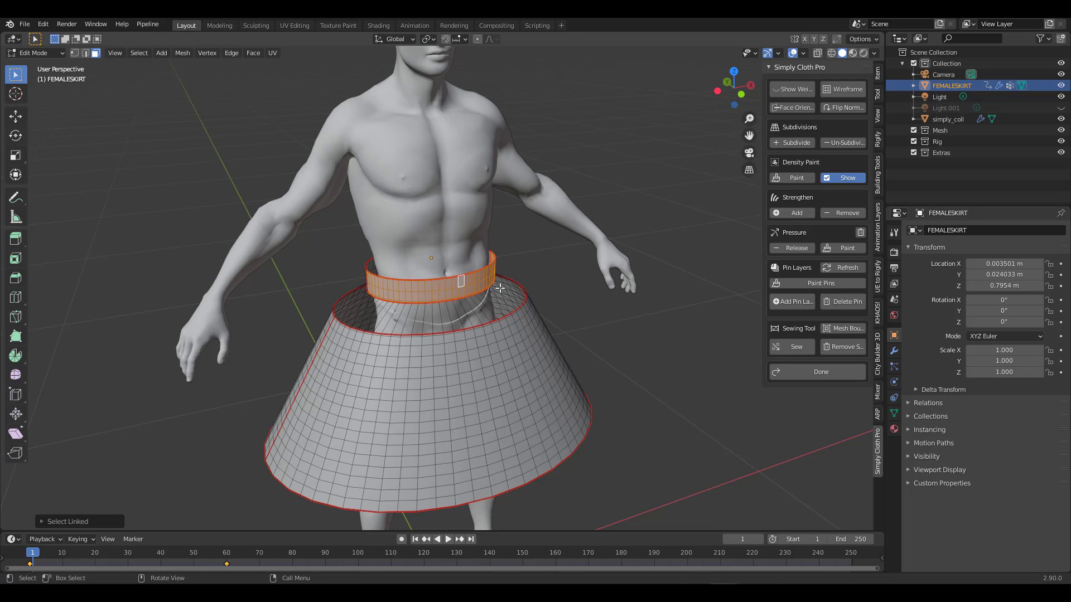
key("s")
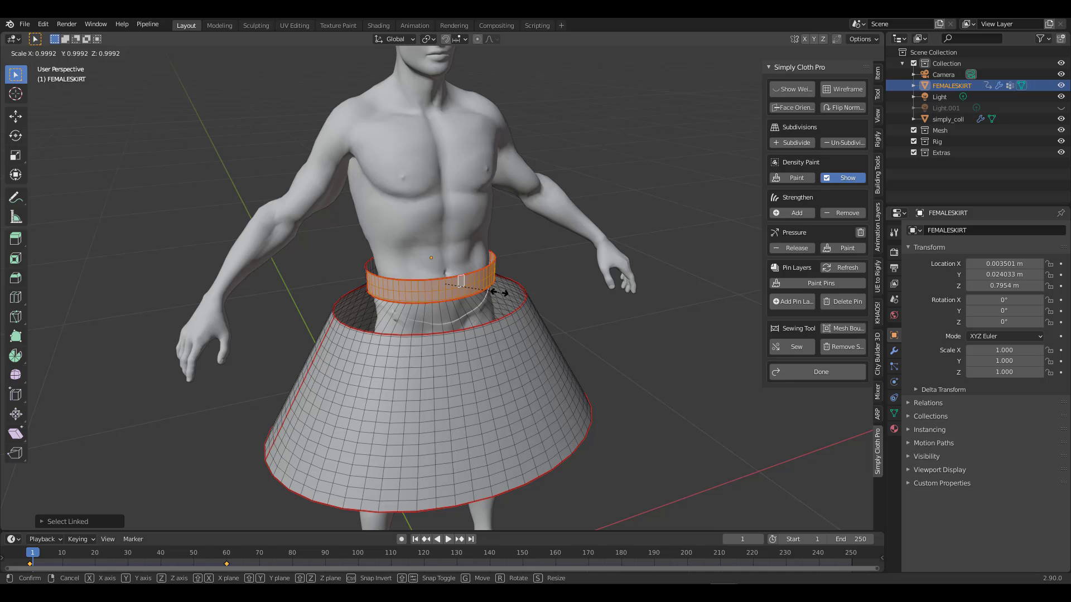
left_click(498, 291)
Select the linked faces of the skirt's back waistband piece and scale them down closer to the body
middle_click_drag(246, 363, 440, 378)
left_click(343, 436)
key("l")
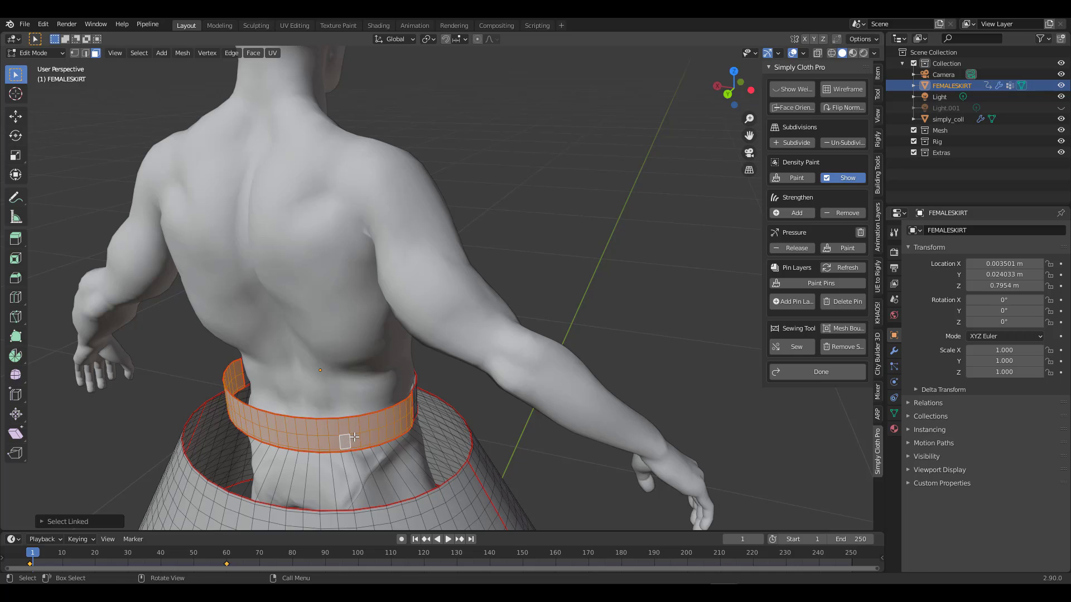
key("s")
left_click(351, 433)
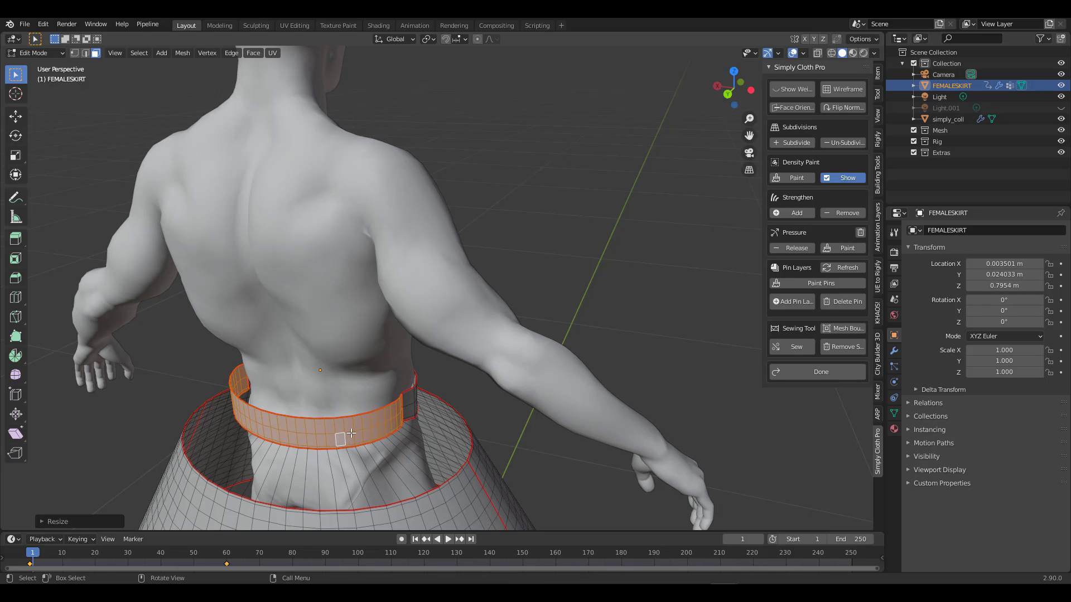
Leave Edit Mode, play the skirt's cloth simulation to test the waistband fit, and reset it
key("Tab")
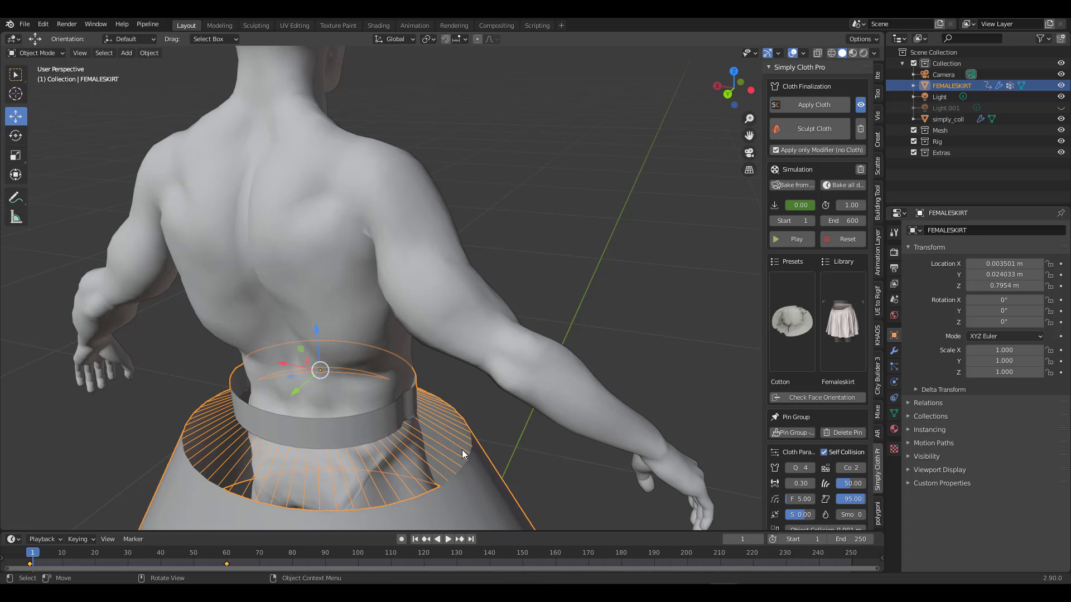
left_click(786, 240)
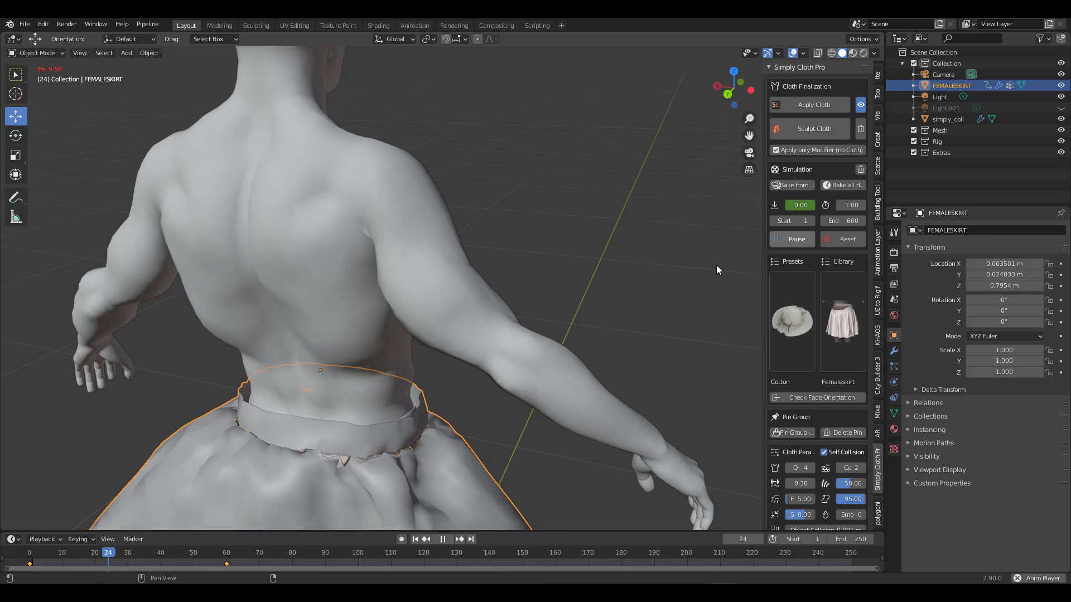
middle_click_drag(621, 324, 397, 309)
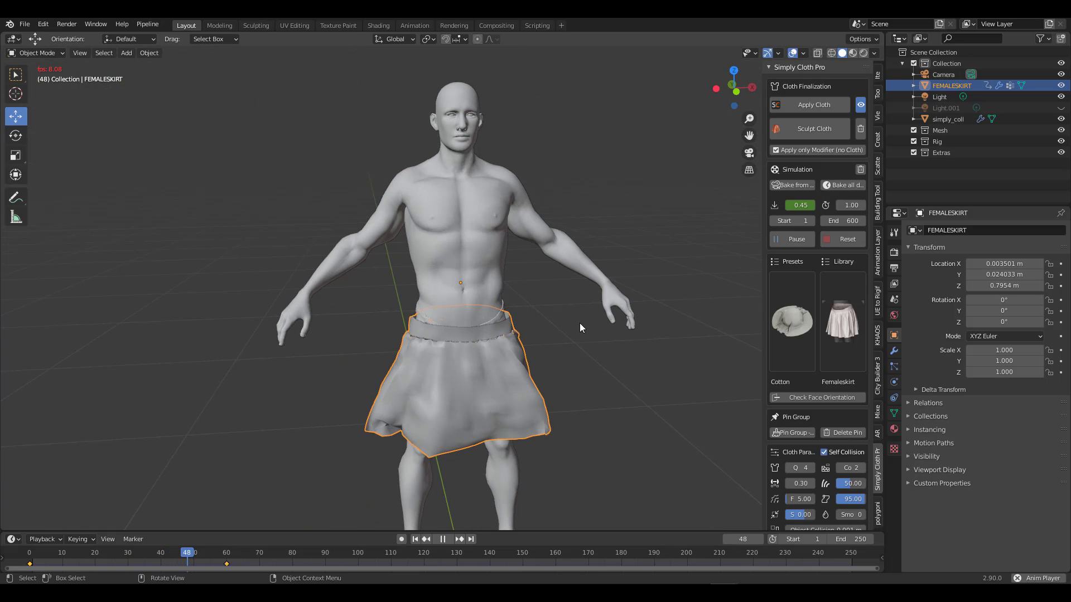
left_click(792, 244)
left_click(839, 239)
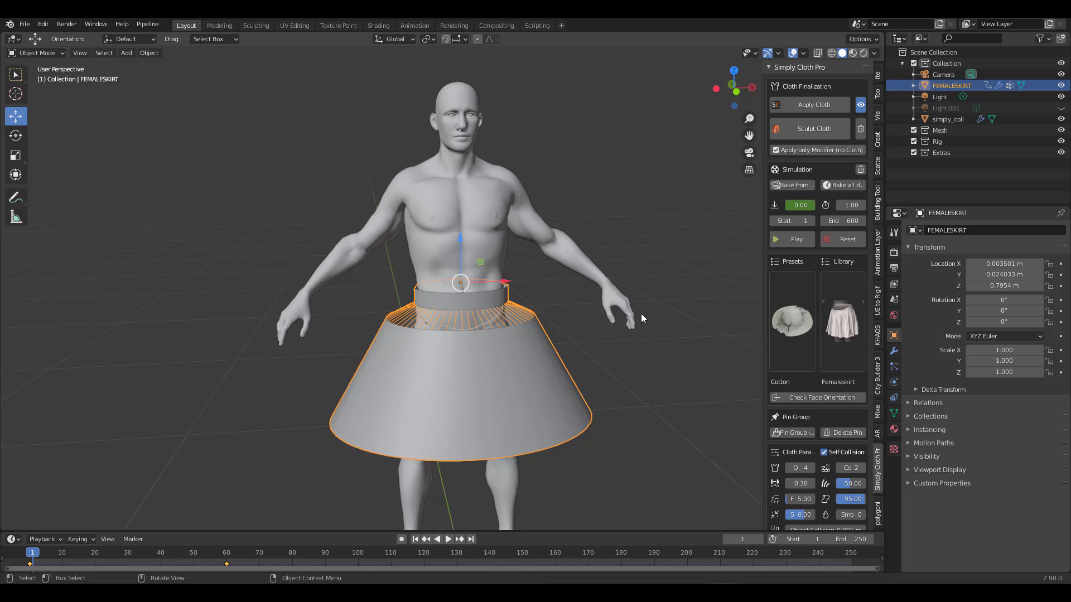
Widen the Simply Cloth Pro sidebar and raise the skirt along the body to about Z 0.826 m
scroll(504, 399, "up", 4)
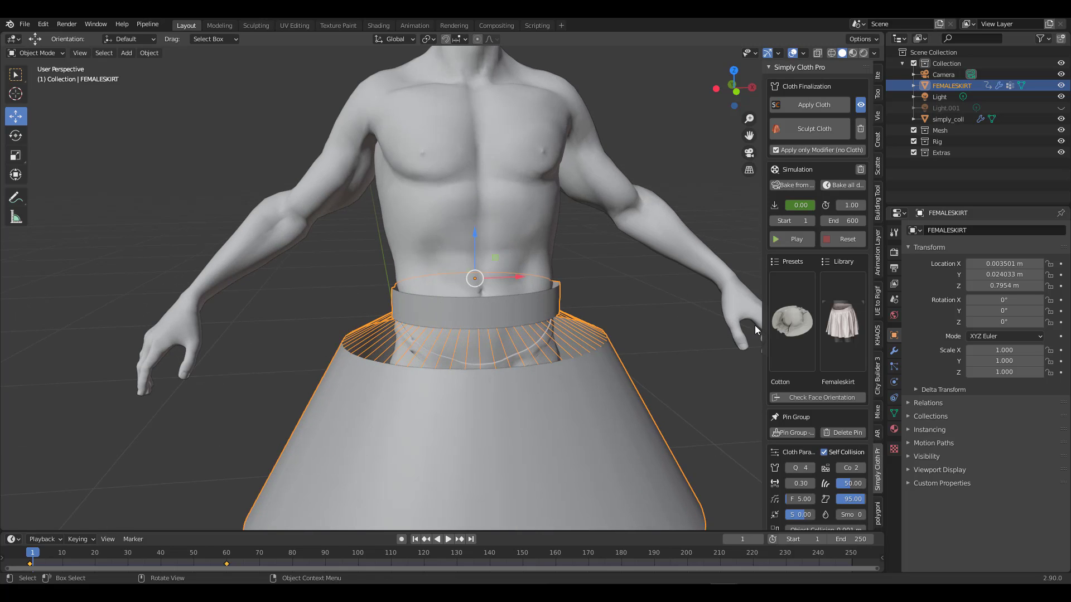
left_click_drag(762, 320, 656, 321)
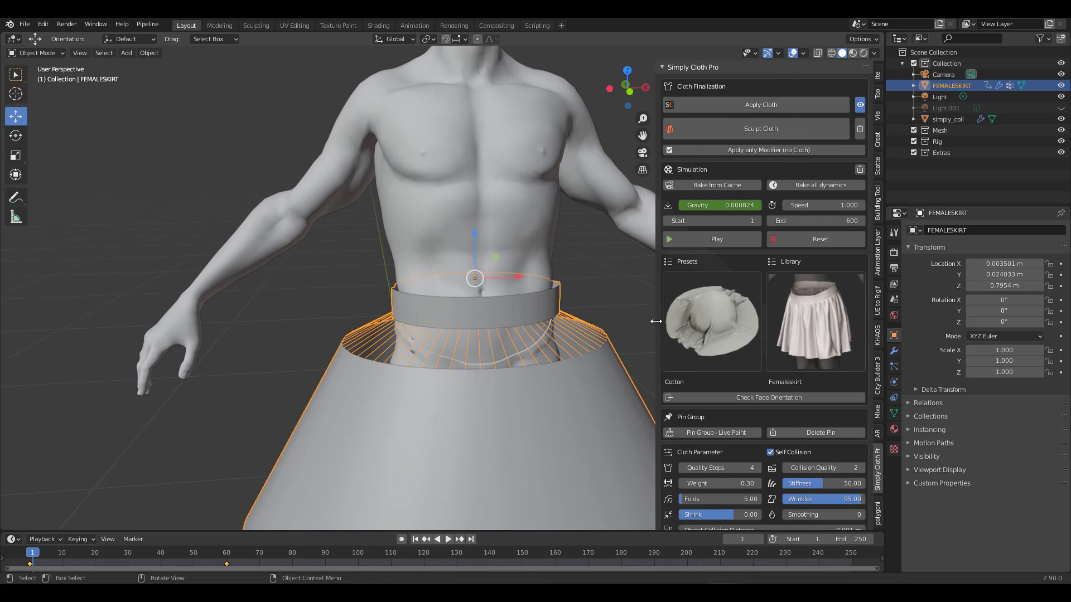
scroll(508, 366, "down", 5)
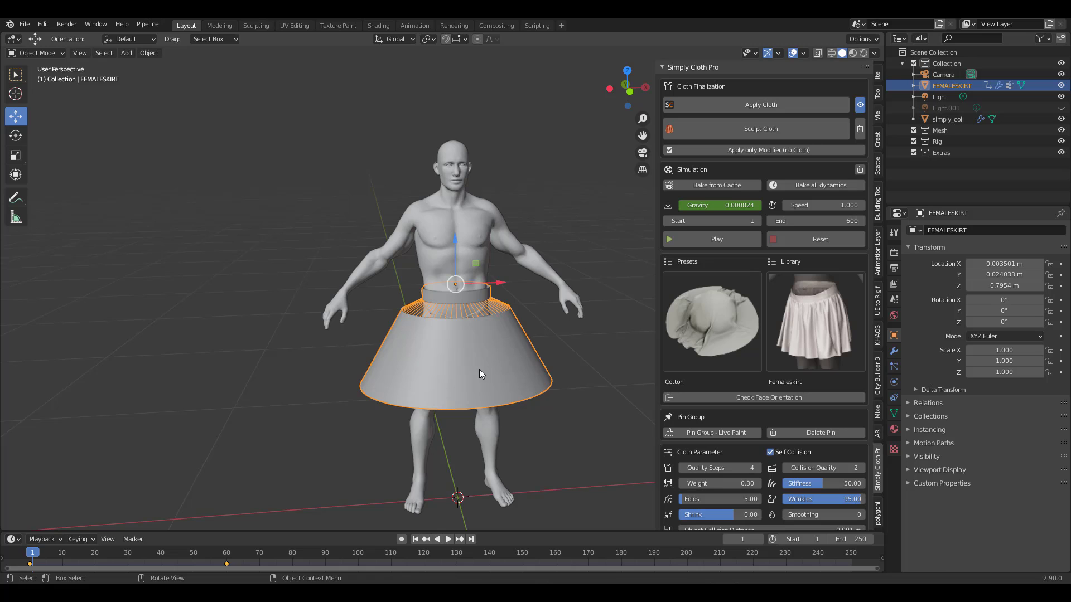
scroll(478, 370, "up", 2)
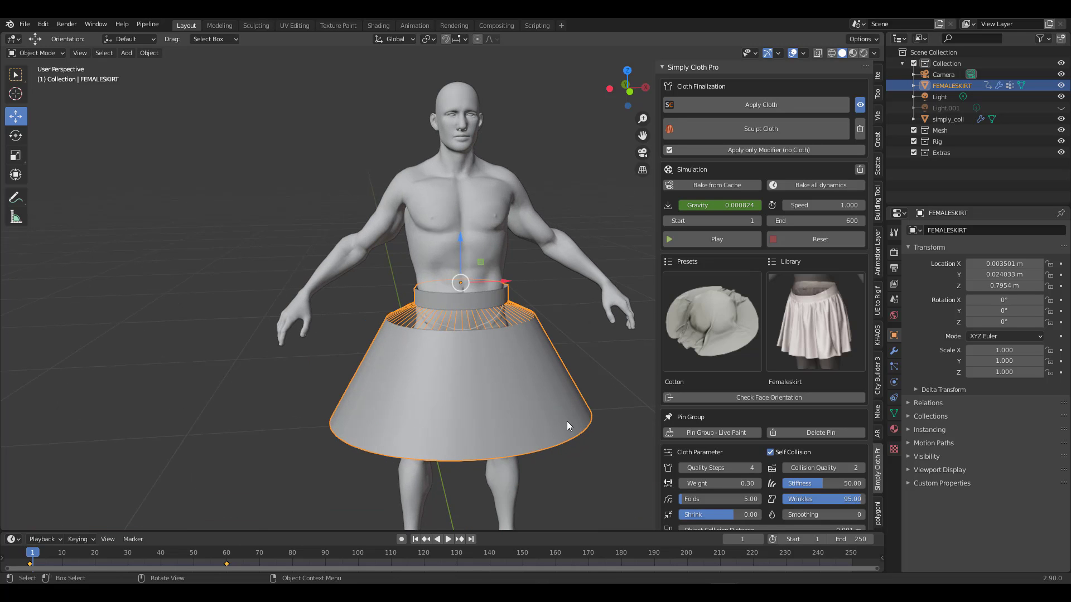
left_click(707, 327)
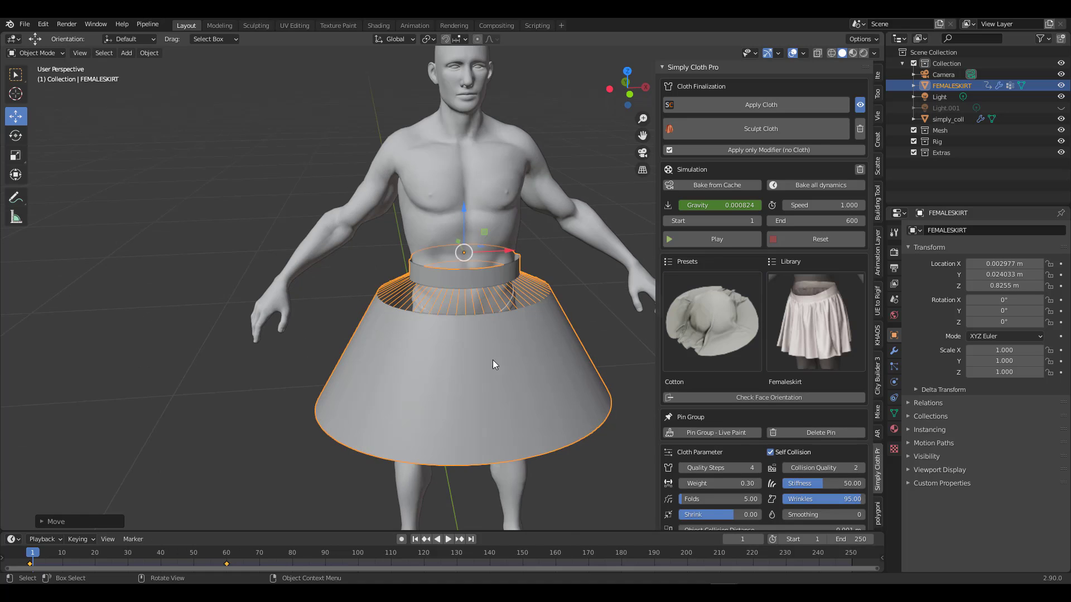
middle_click_drag(493, 359, 464, 345)
middle_click_drag(464, 344, 514, 358, "shift")
scroll(492, 357, "down", 2)
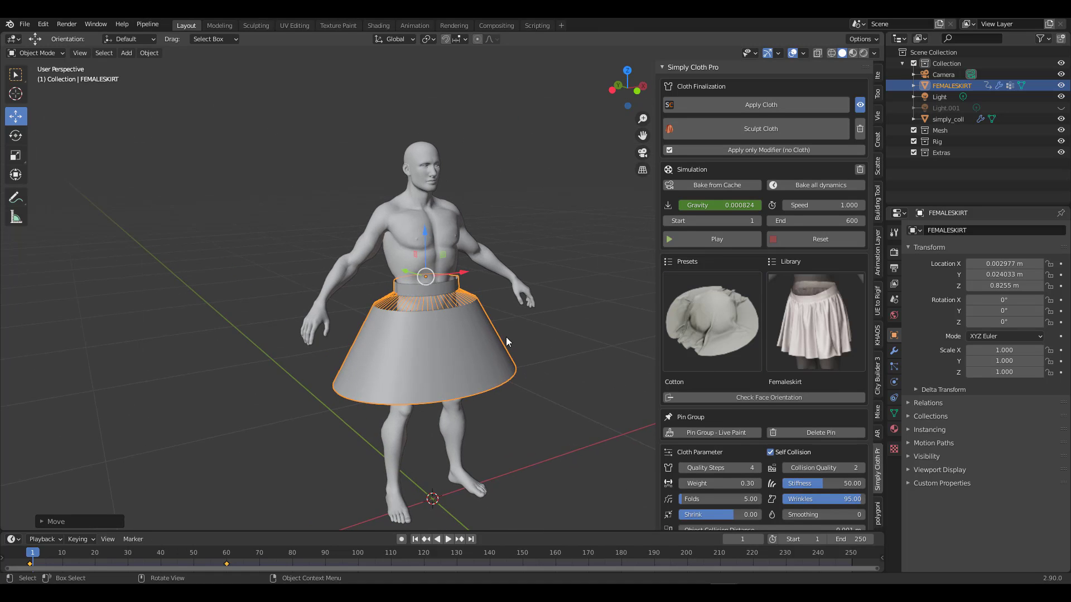
Add the Maletank2 garment from the cloth library, scale it to about 0.801 and move it around the torso to about Y -0.150 m
left_click(809, 336)
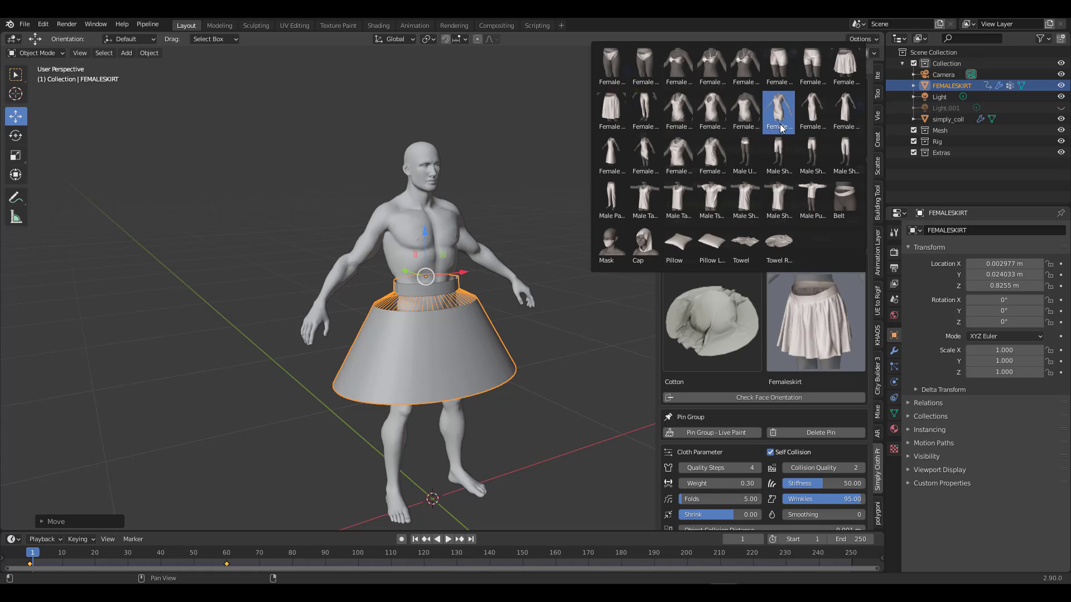
left_click(679, 193)
middle_click_drag(447, 228, 460, 181)
left_click_drag(443, 175, 464, 235)
key("s")
left_click(478, 235)
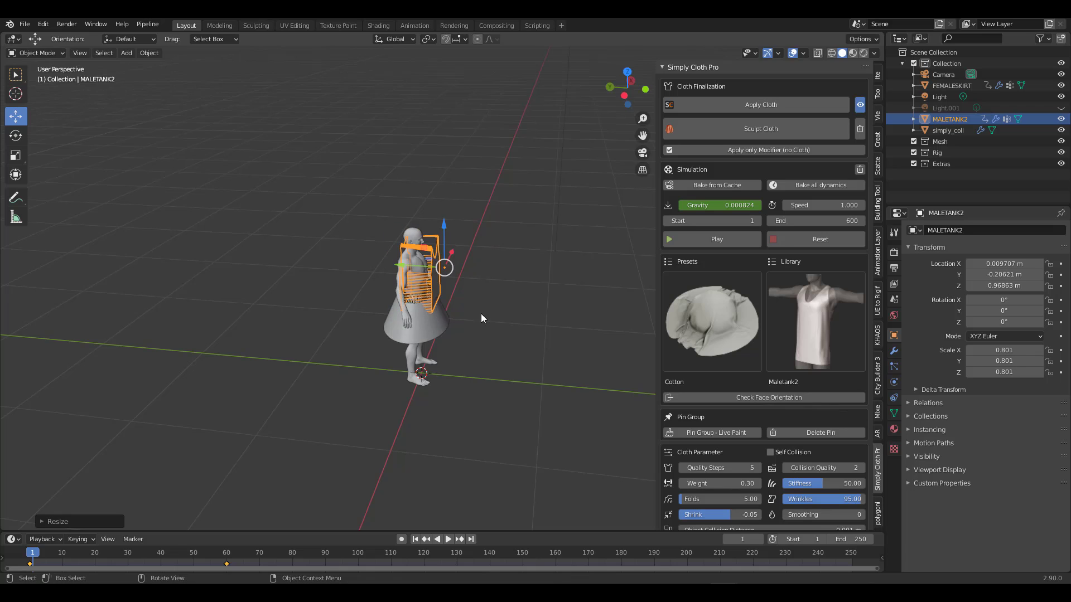
scroll(485, 310, "up", 4)
left_click_drag(419, 229, 397, 251)
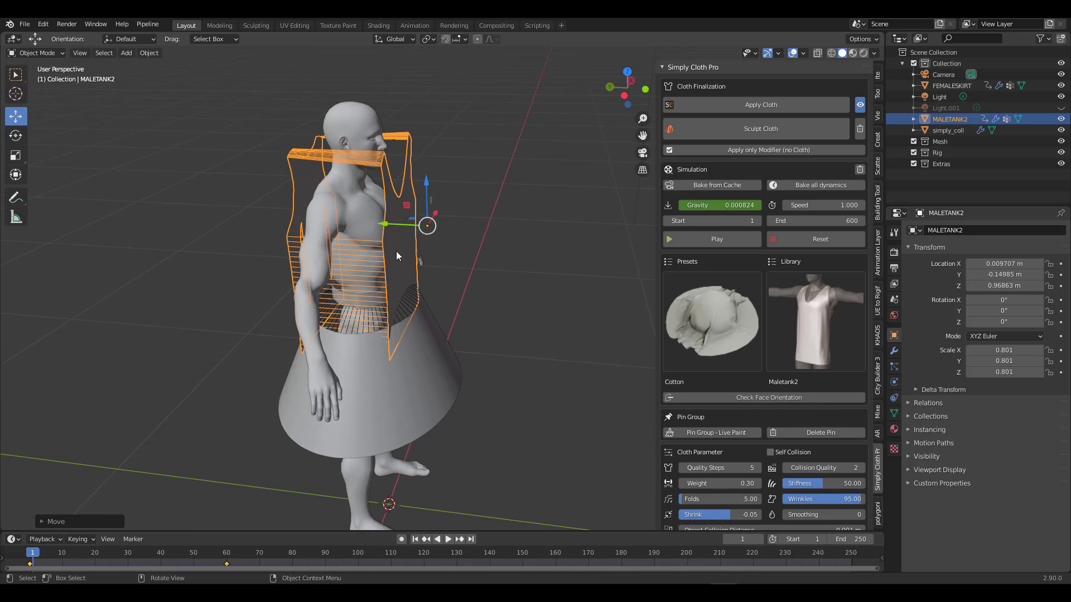
Play the cloth simulation of the tank top and skirt together, stop it and return to the first frame
left_click(688, 241)
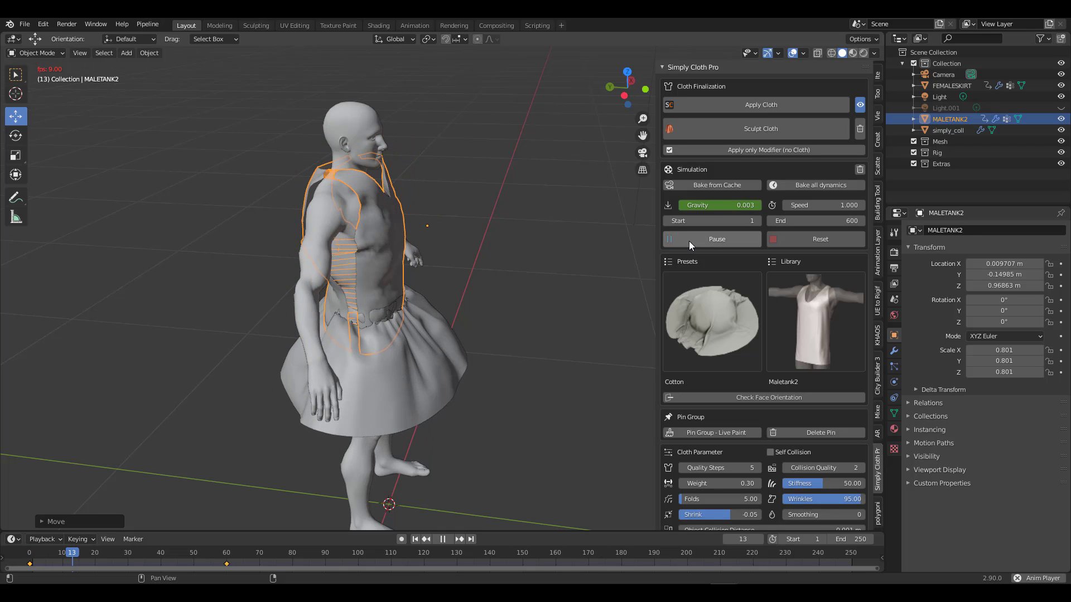
left_click(689, 240)
middle_click_drag(529, 268, 497, 245)
key("shift+Left")
Shift the tank top sideways to about X -0.004 m to centre it on the body
key("g")
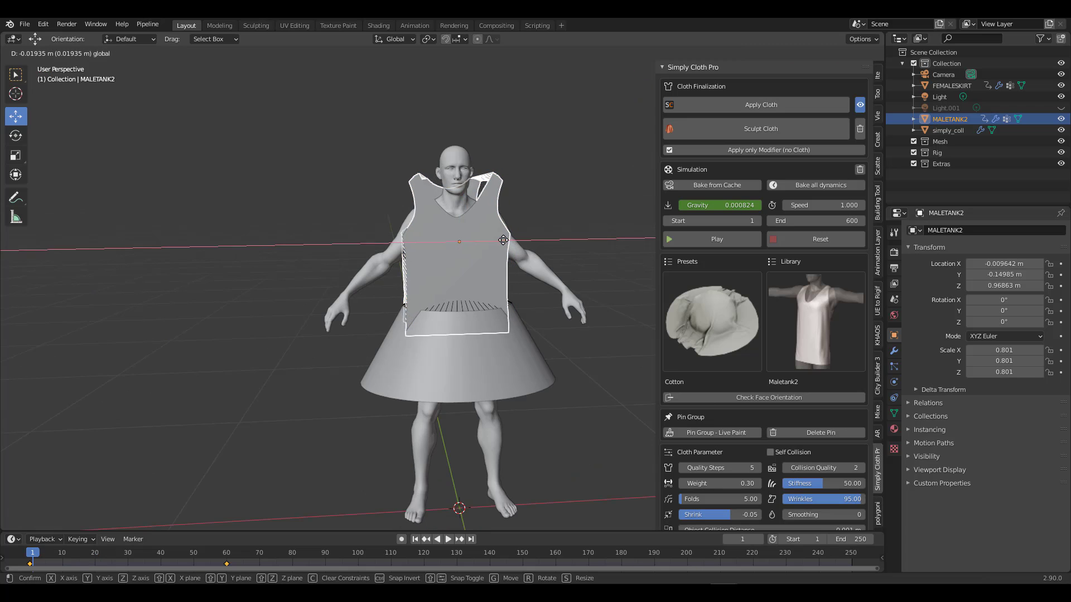
left_click(503, 240)
middle_click_drag(466, 323, 619, 320)
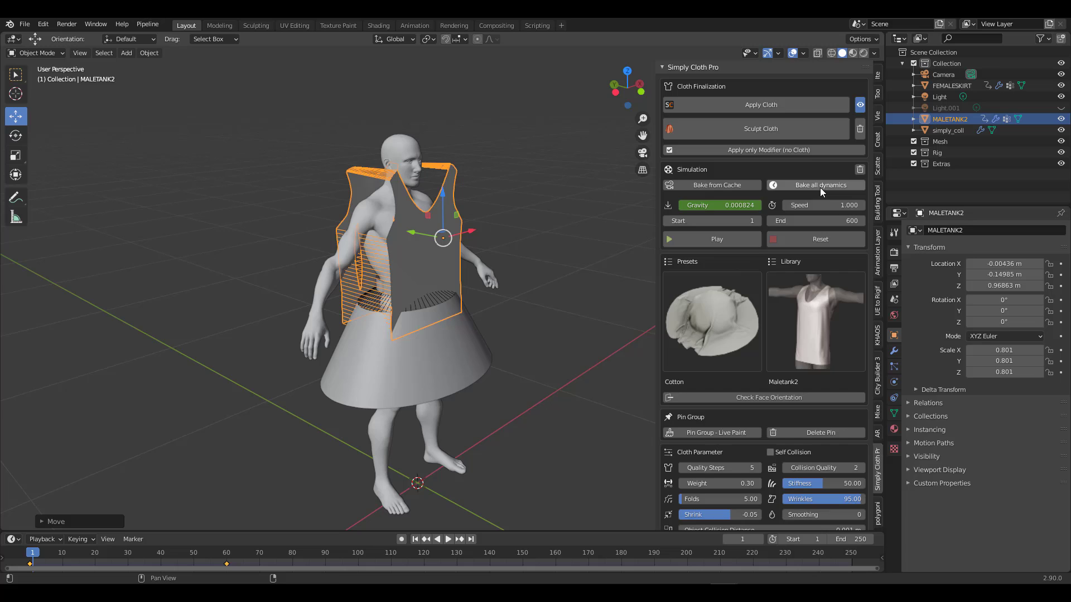
Delete the tank top and select the skirt again
key("Delete")
middle_click_drag(449, 309, 577, 330)
scroll(346, 367, "up", 3)
middle_click_drag(473, 377, 379, 348)
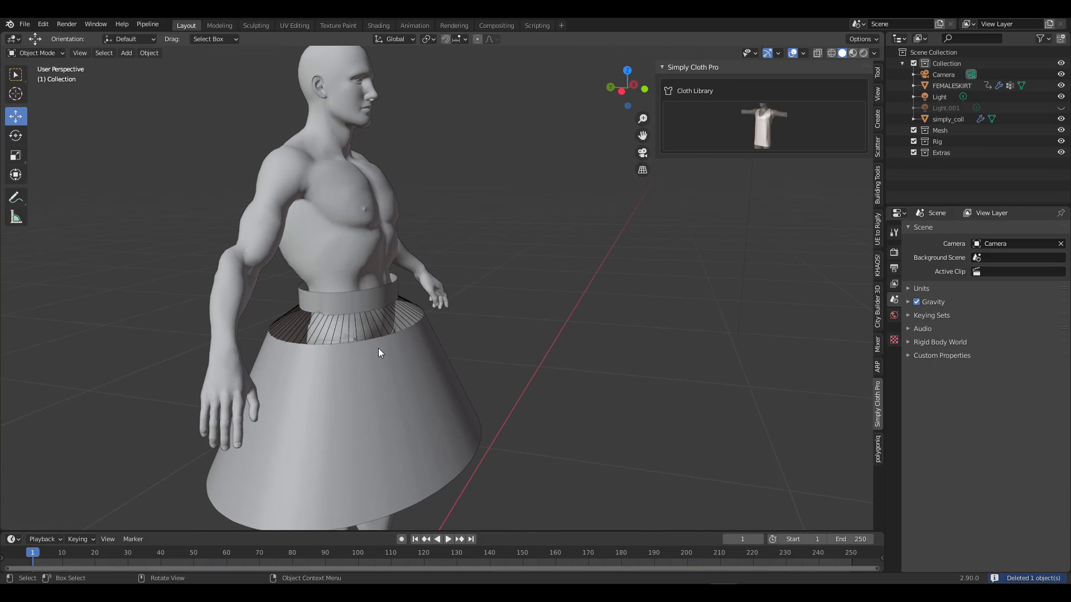
left_click(404, 397)
middle_click_drag(436, 401, 372, 407)
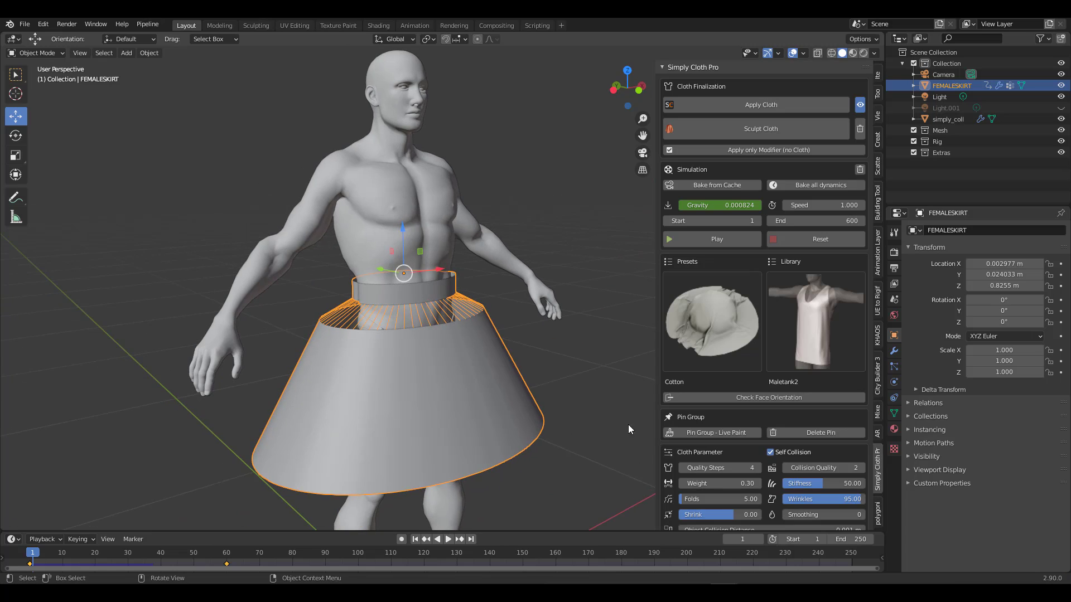
Select the top row of waistband vertices on the skirt in Edit Mode, using vertex selection
scroll(746, 389, "down", 5)
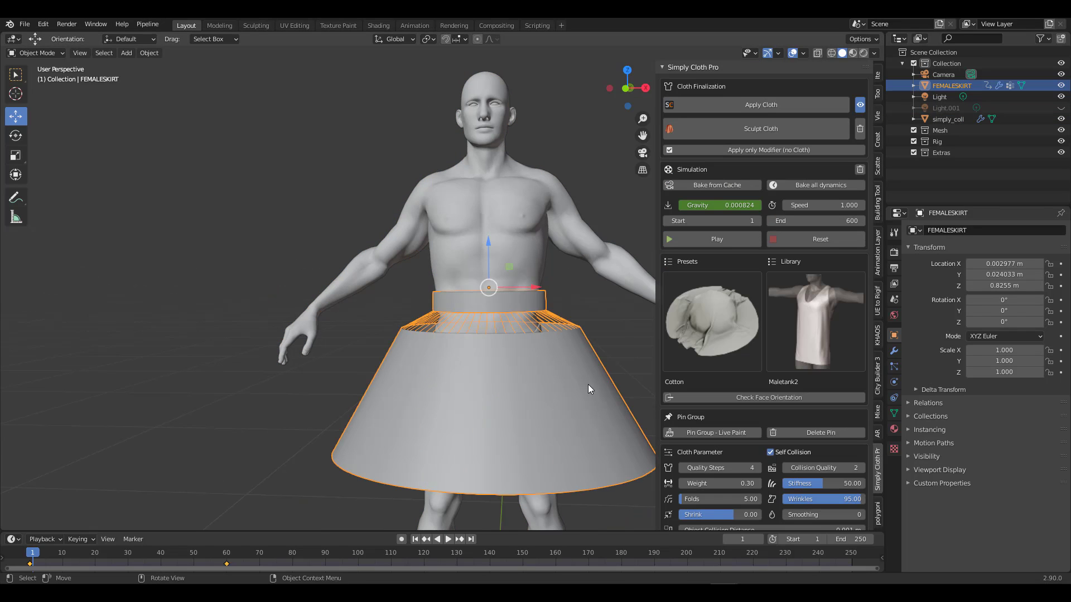
key("Tab")
scroll(441, 288, "up", 3)
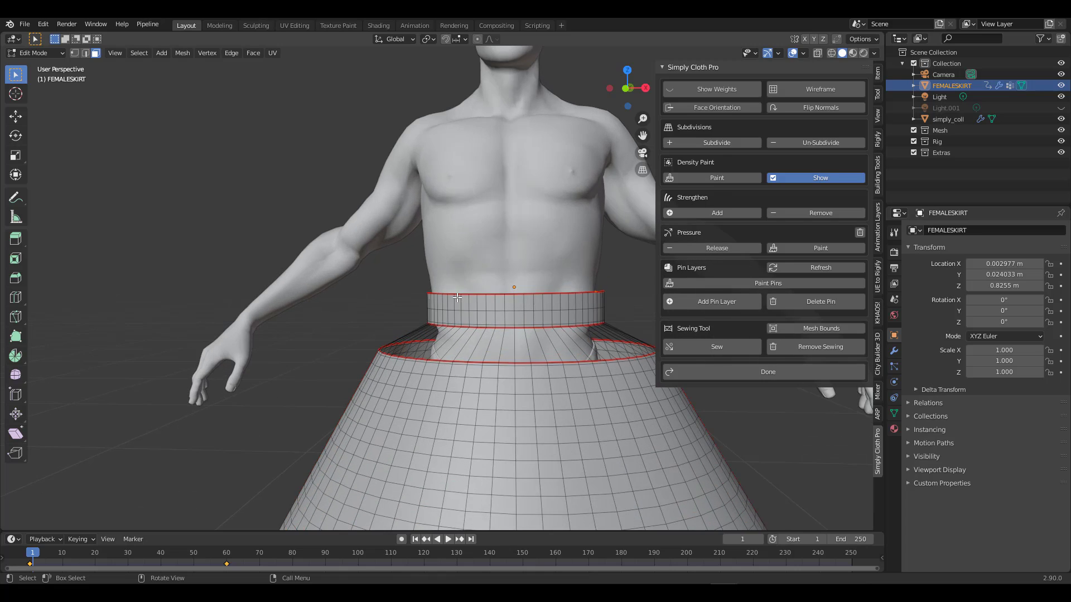
scroll(456, 300, "down", 1)
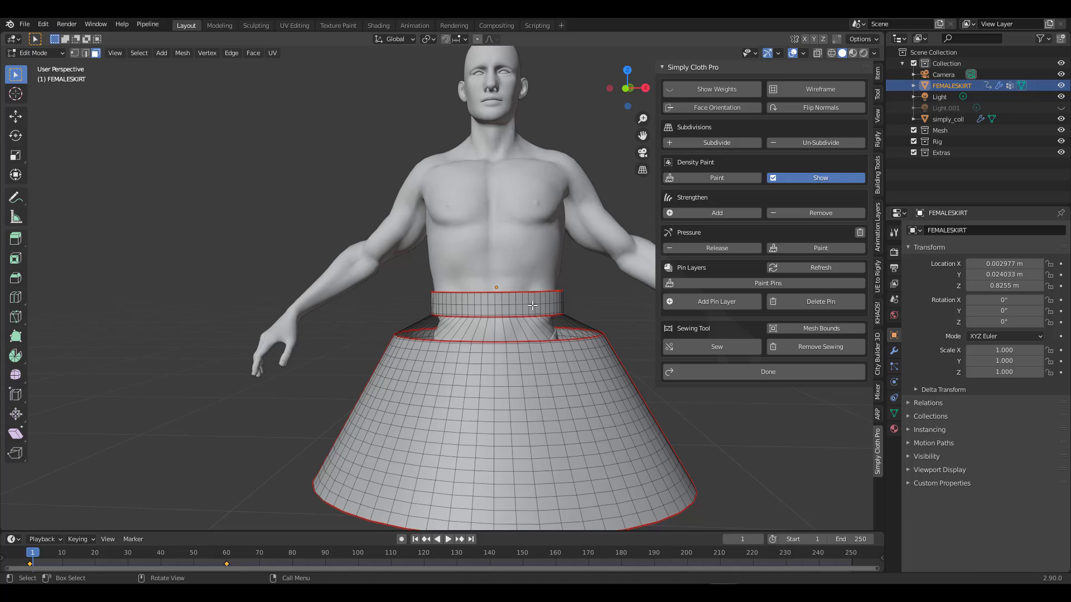
left_click(75, 54)
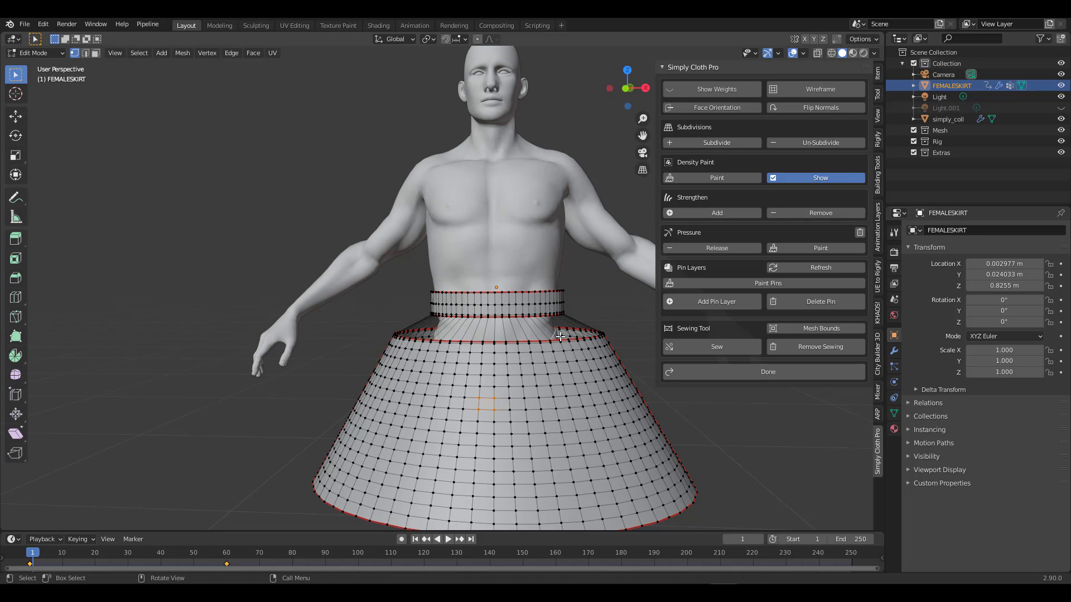
left_click_drag(405, 268, 612, 297)
Add a pin layer named tip with weight 1.00 to the selected waistband vertices
left_click(721, 303)
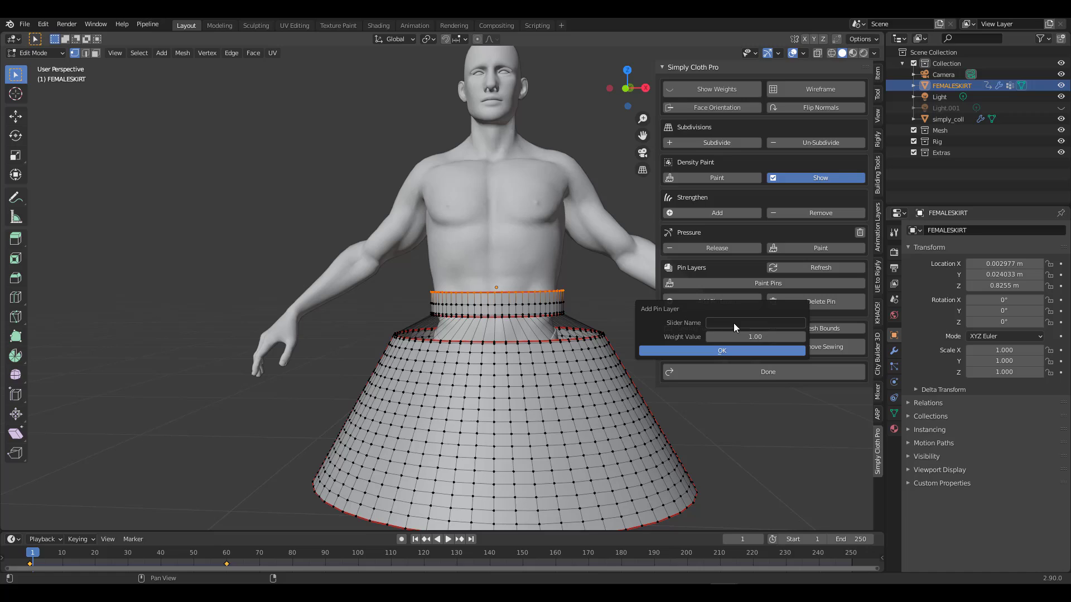
left_click(743, 322)
type("tip")
key("Return")
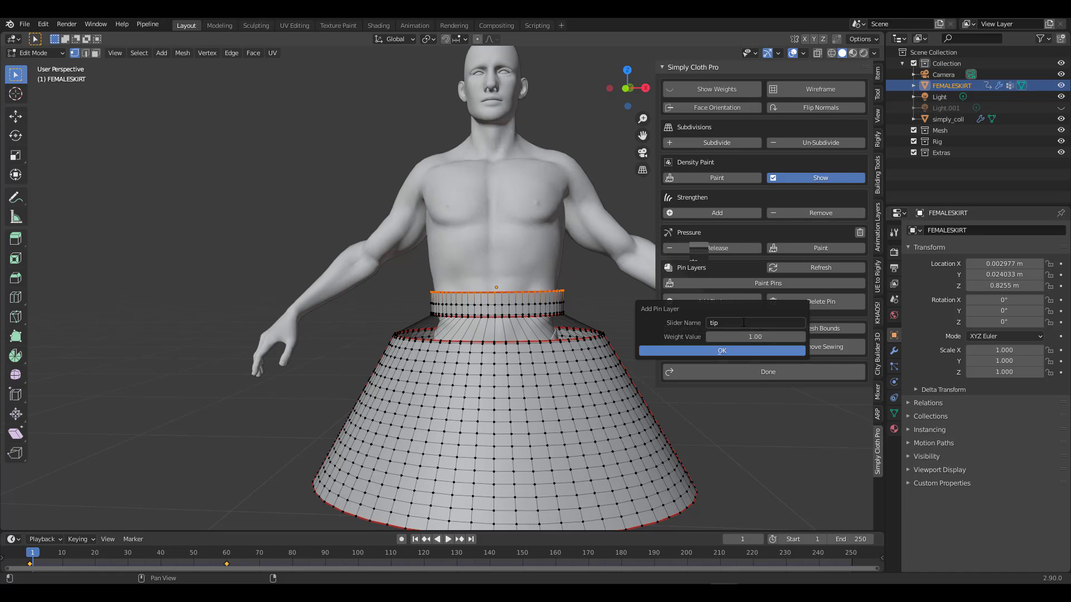
left_click(748, 352)
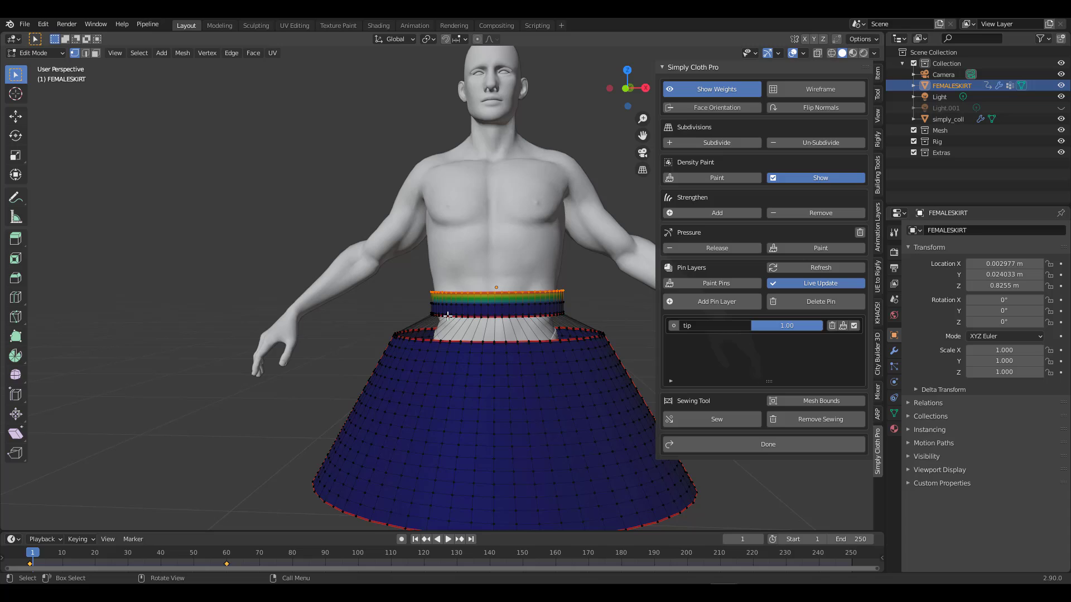
Play the pinned skirt's cloth simulation in Object Mode and replay it with the skirt lowered to about Z 0.763 m
key("Tab")
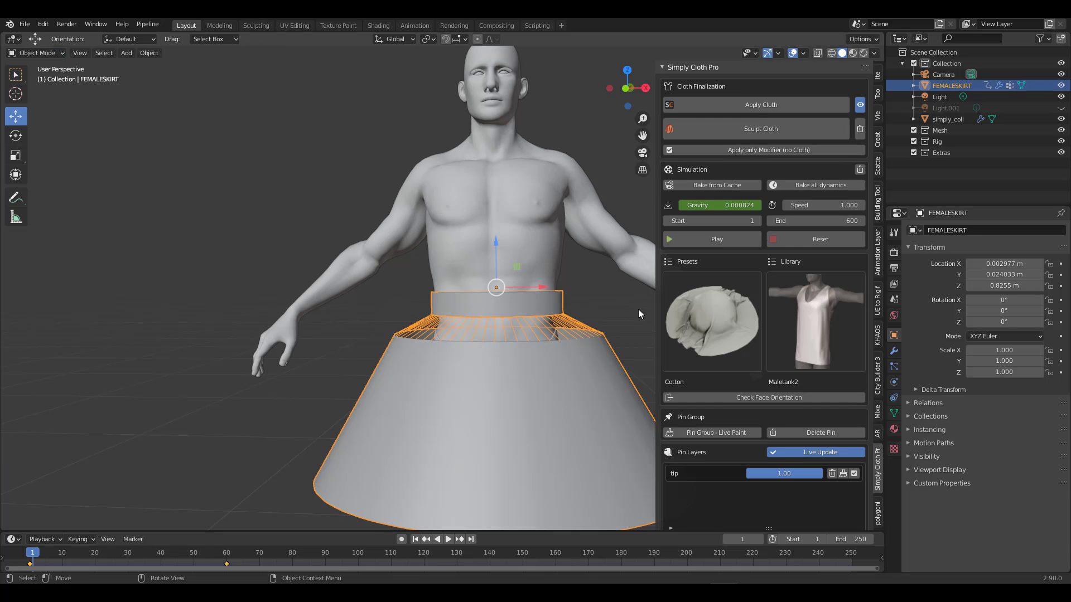
left_click(690, 242)
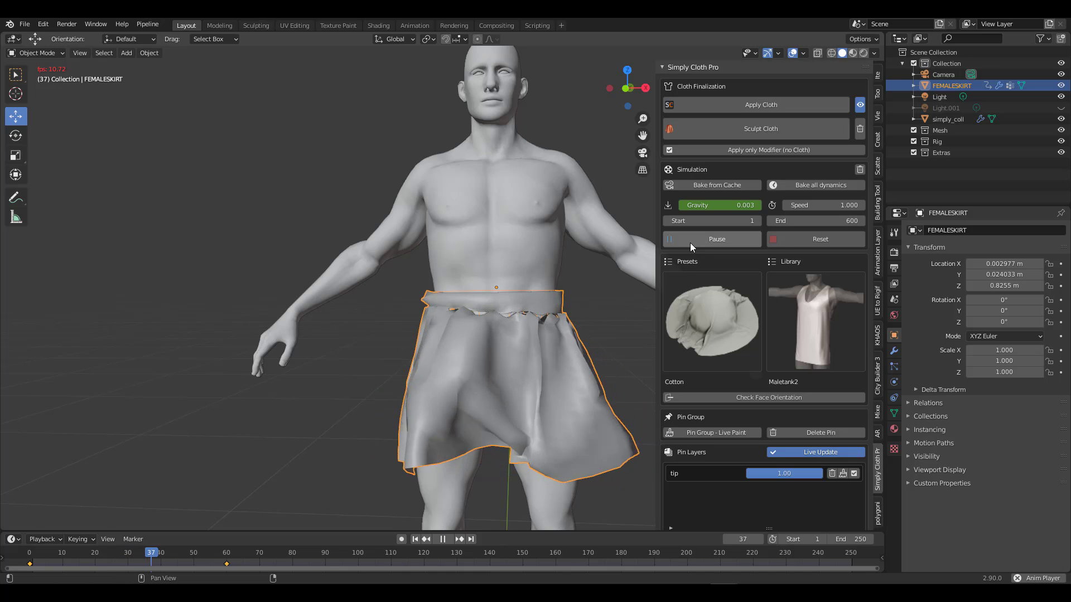
left_click(701, 239)
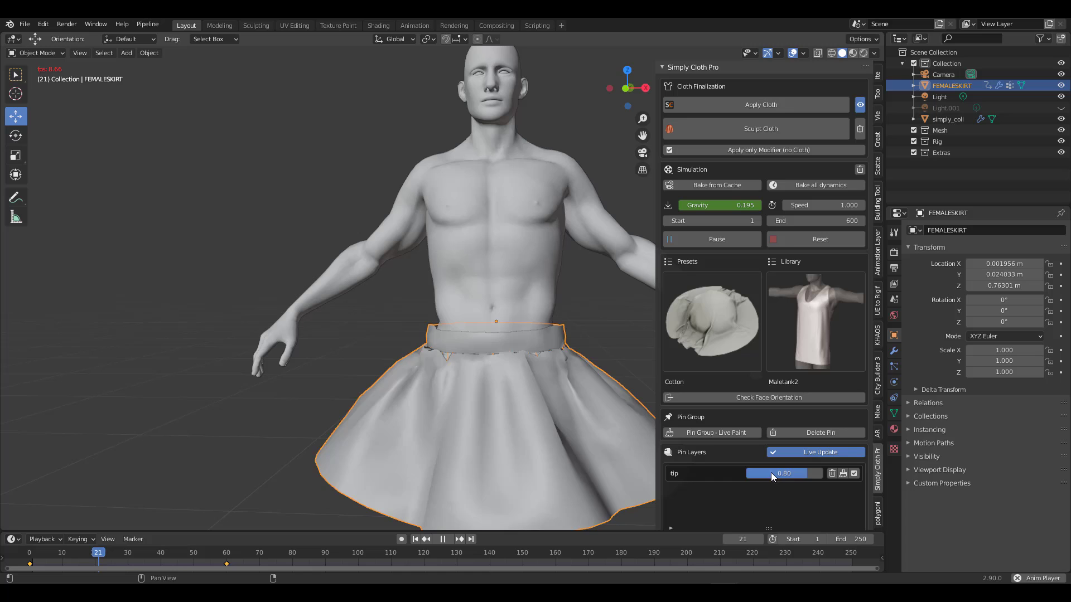
Adjust the tip pin layer's strength to 0.63 while the simulation runs, and pause the simulation
mouse_move(800, 474)
left_mouse_down()
mouse_move(754, 473)
mouse_move(803, 473)
left_mouse_up()
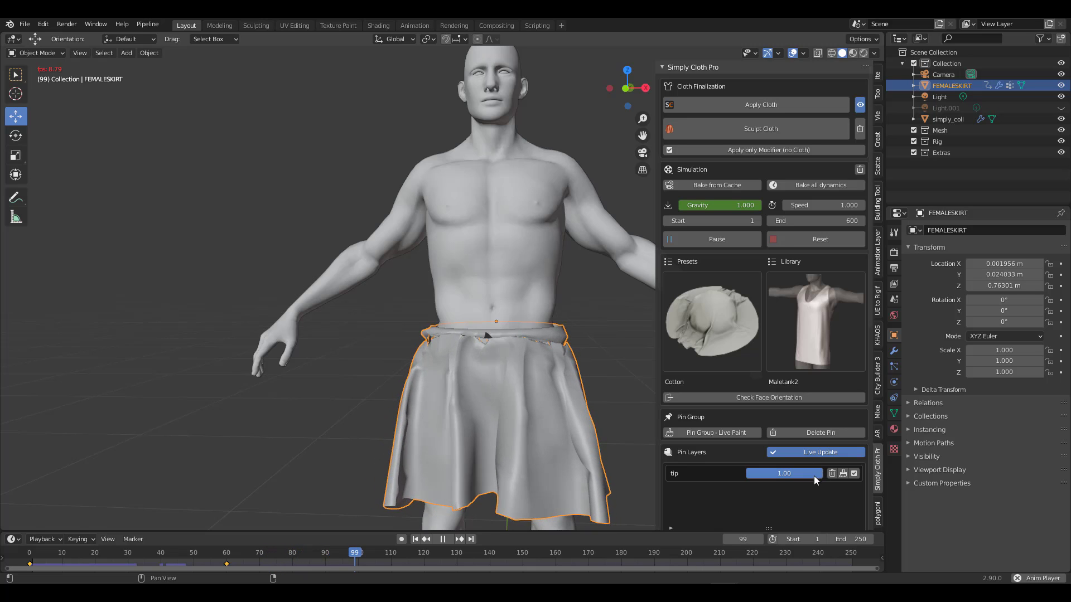
left_click_drag(814, 476, 795, 477)
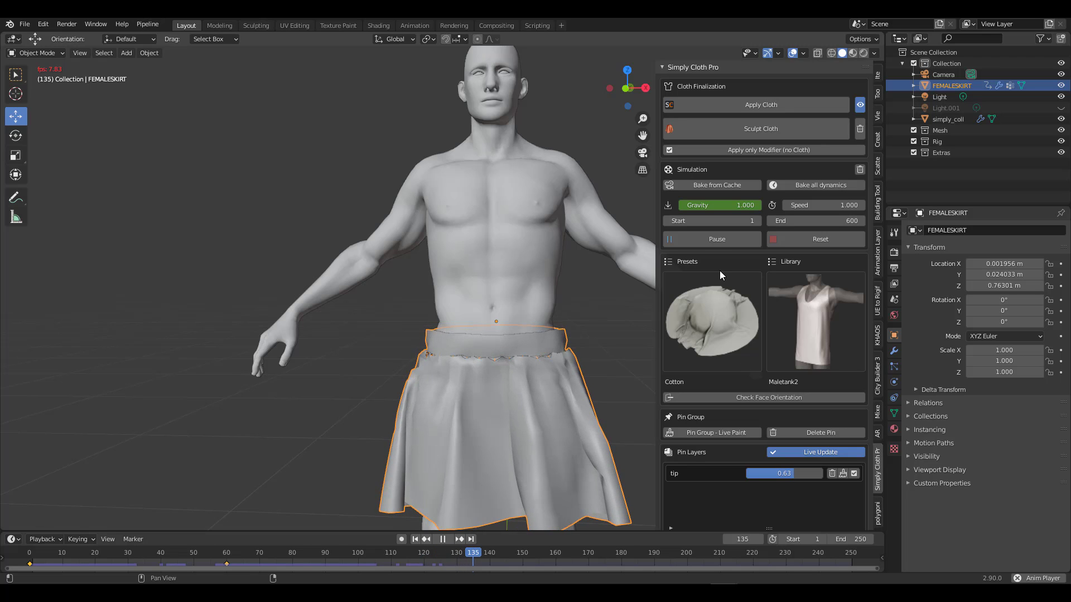
left_click(707, 243)
Examine the draped skirt's folds and waistband fit on the body from near and far
mouse_move(502, 346)
middle_mouse_down()
mouse_move(571, 344)
mouse_move(486, 353)
mouse_move(507, 332)
middle_mouse_up()
scroll(485, 353, "down", 7)
scroll(507, 333, "up", 5)
scroll(440, 316, "down", 3)
middle_click_drag(440, 317, 422, 335)
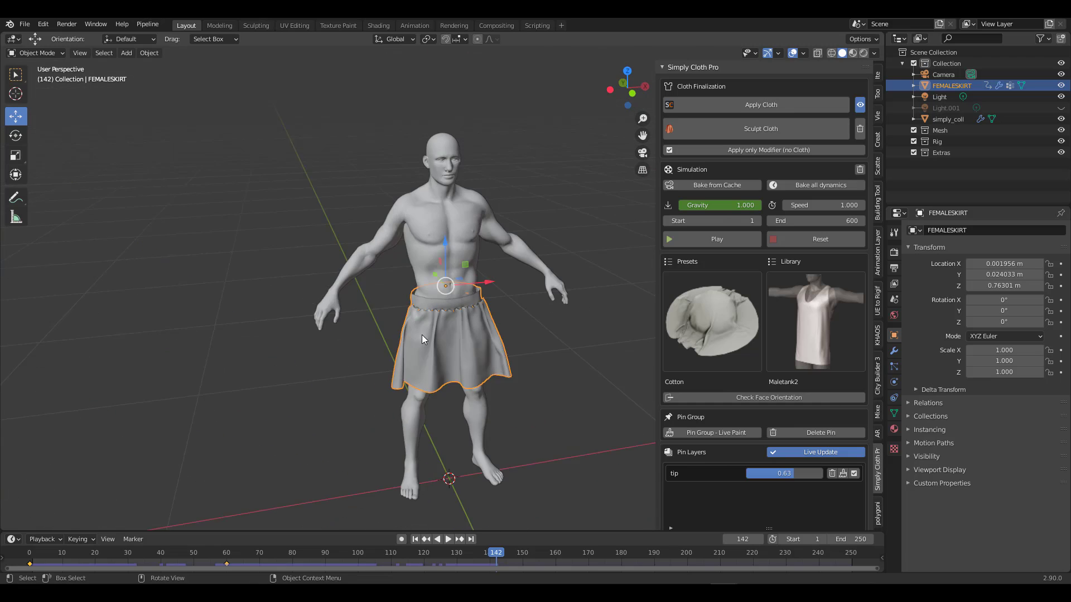
scroll(422, 338, "up", 3)
scroll(491, 342, "down", 4)
scroll(506, 362, "up", 5)
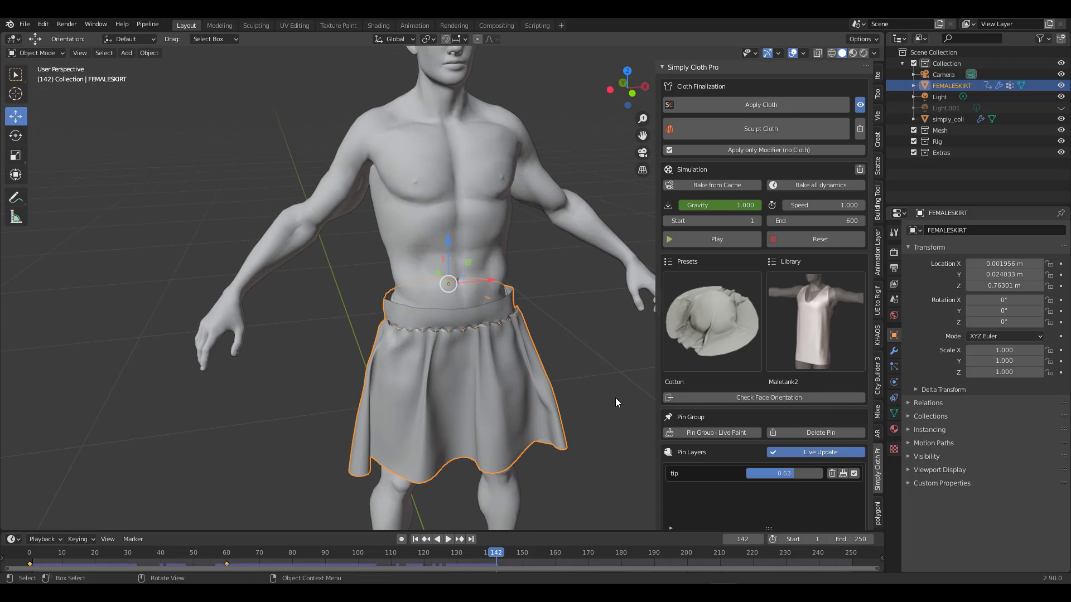
scroll(801, 320, "down", 10)
scroll(795, 339, "down", 5)
scroll(794, 339, "up", 15)
Apply the simulated cloth to the skirt mesh, return to Object Mode and start Sculpt Cloth on it
left_click(765, 105)
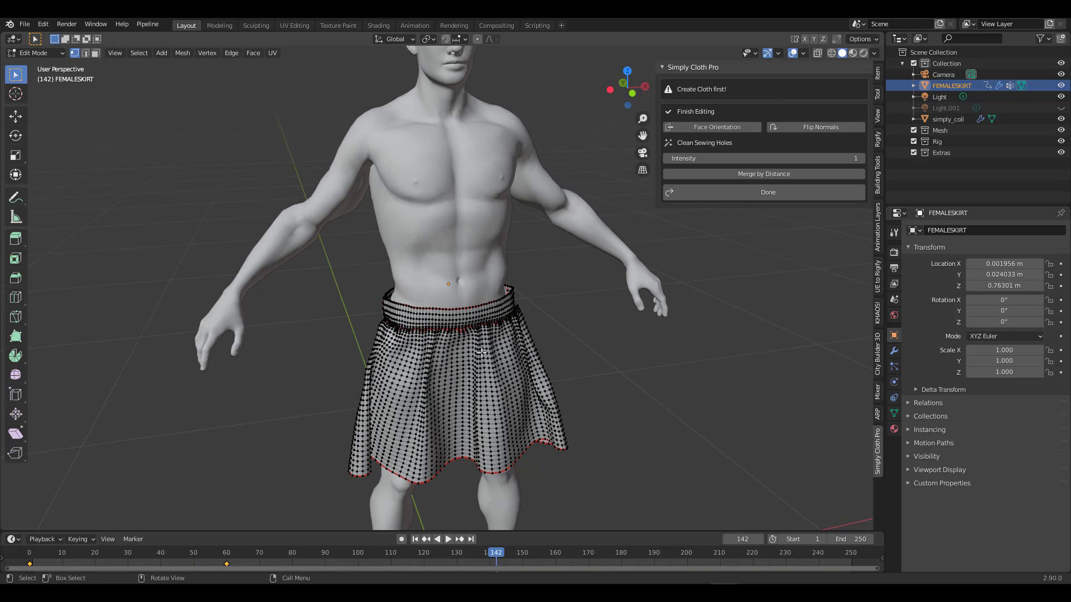
key("Tab")
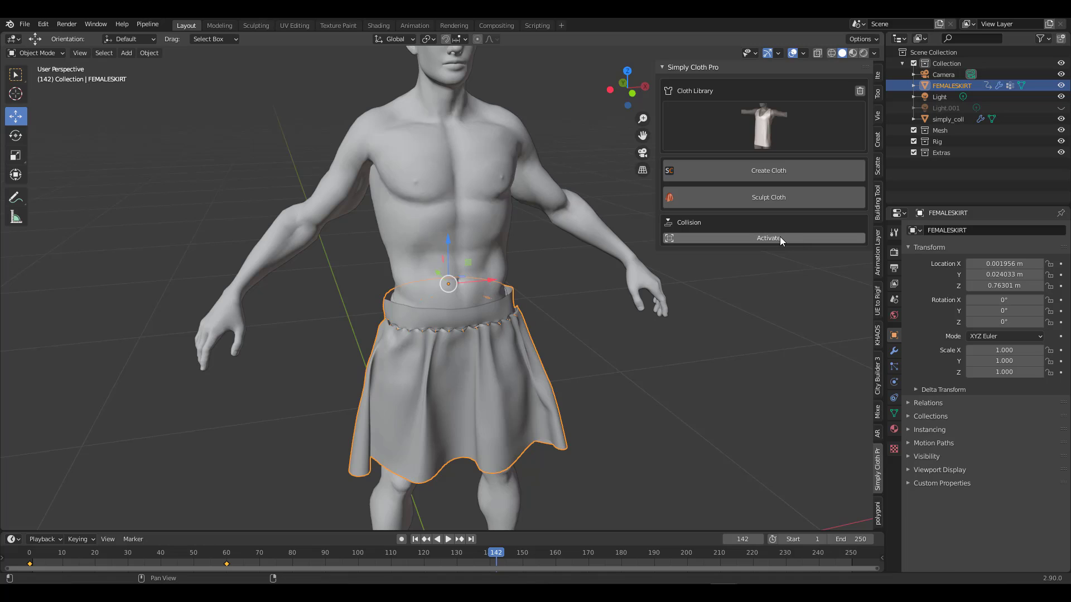
left_click(771, 198)
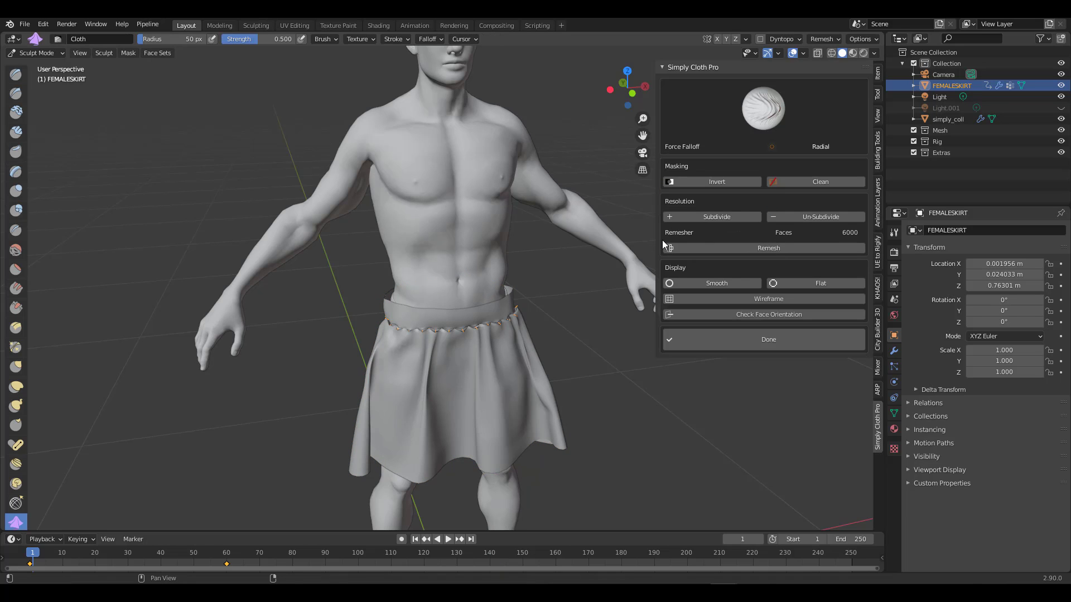
Choose the Grab cloth brush and pull at the skirt's side hem and the folds below the waistband
left_click(776, 112)
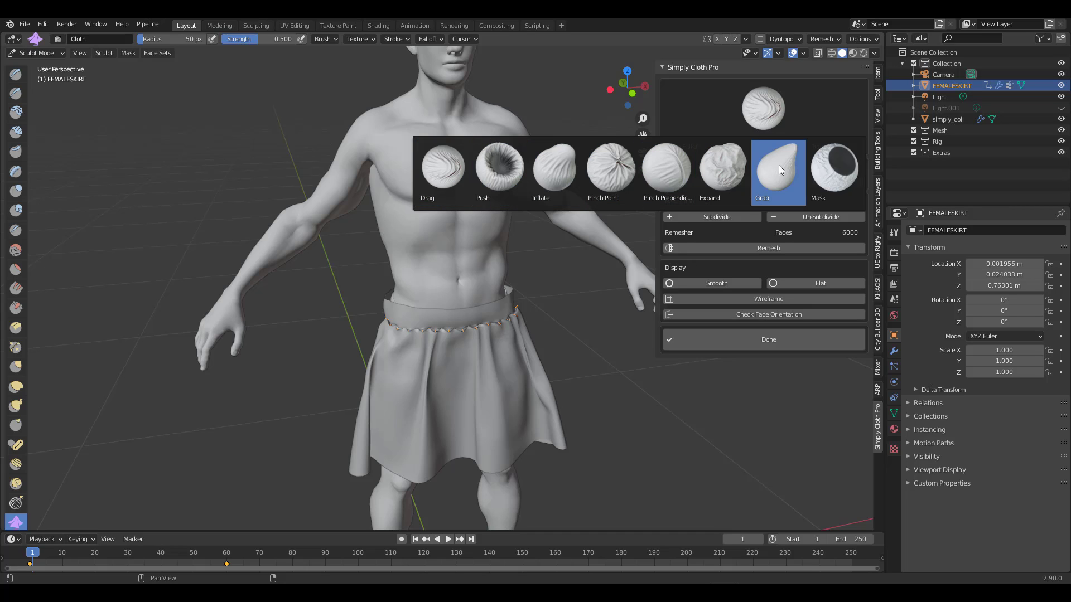
left_click(782, 181)
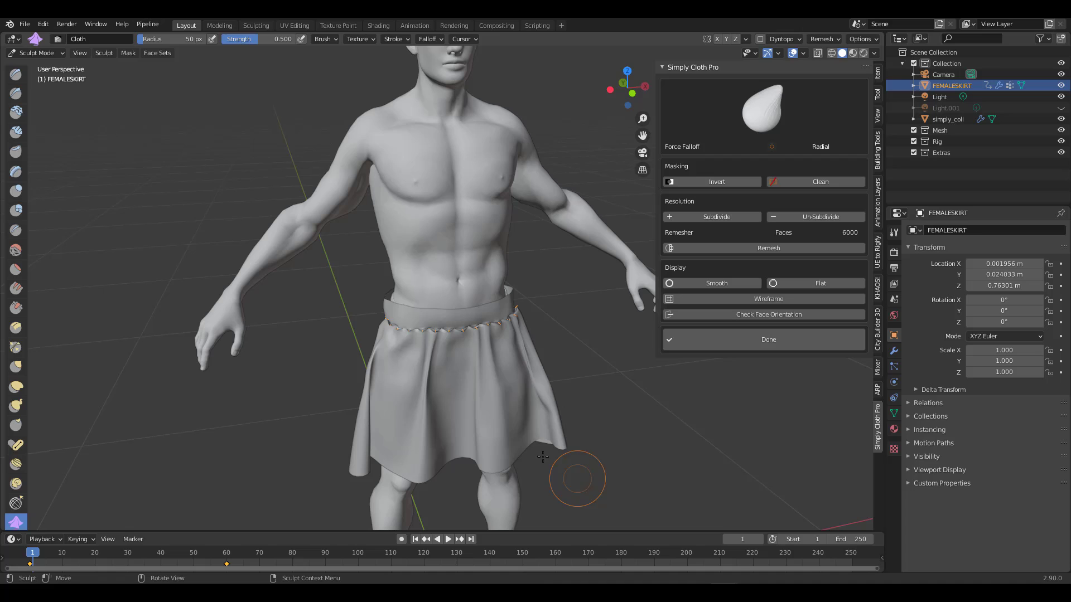
left_click_drag(555, 434, 557, 429)
left_click_drag(504, 338, 433, 341)
scroll(475, 356, "down", 5)
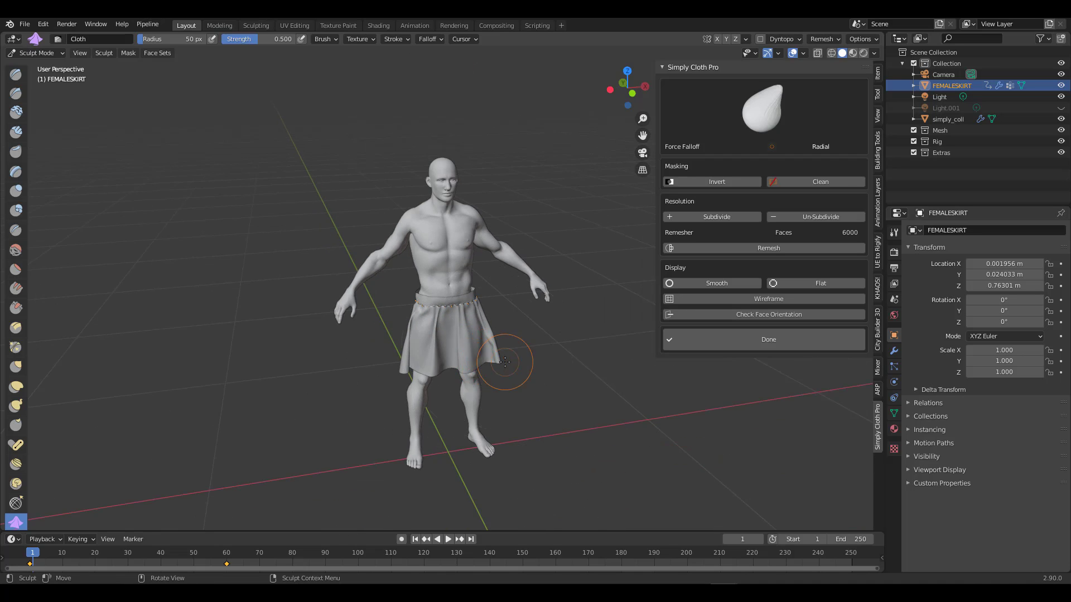
scroll(502, 357, "up", 8)
mouse_move(528, 349)
middle_mouse_down()
mouse_move(497, 342)
mouse_move(528, 389)
middle_mouse_up()
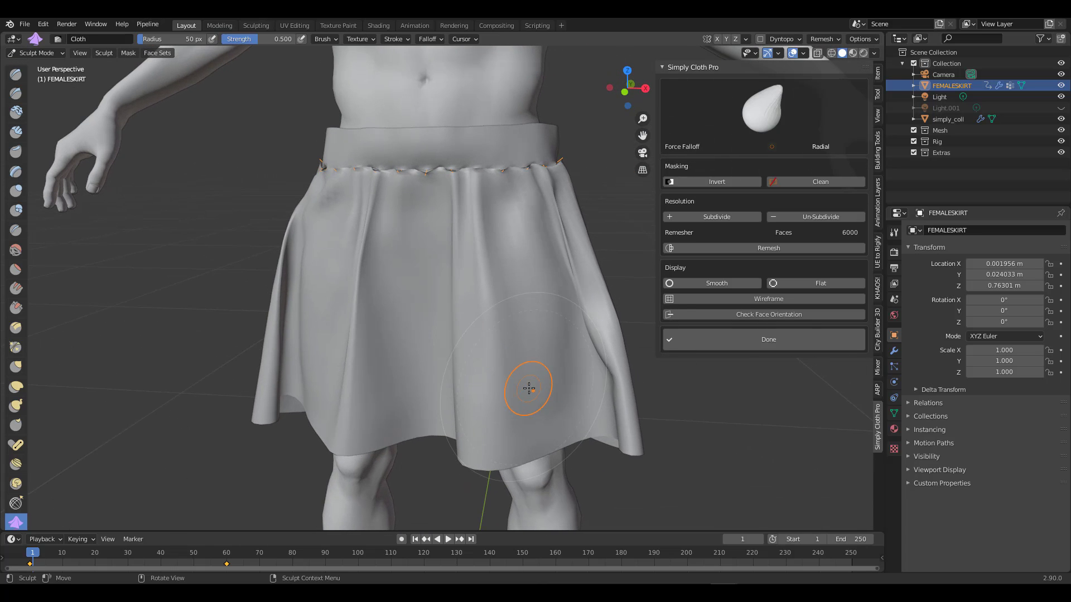
Subdivide and un-subdivide the skirt mesh, and switch its shading to flat and back to smooth
left_click(724, 218)
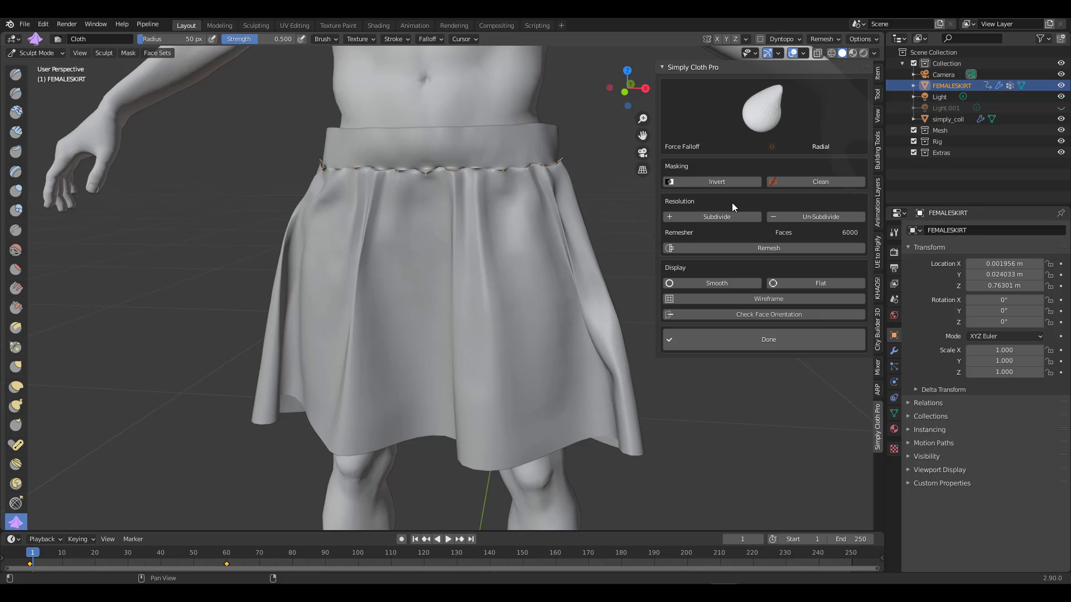
left_click(828, 218)
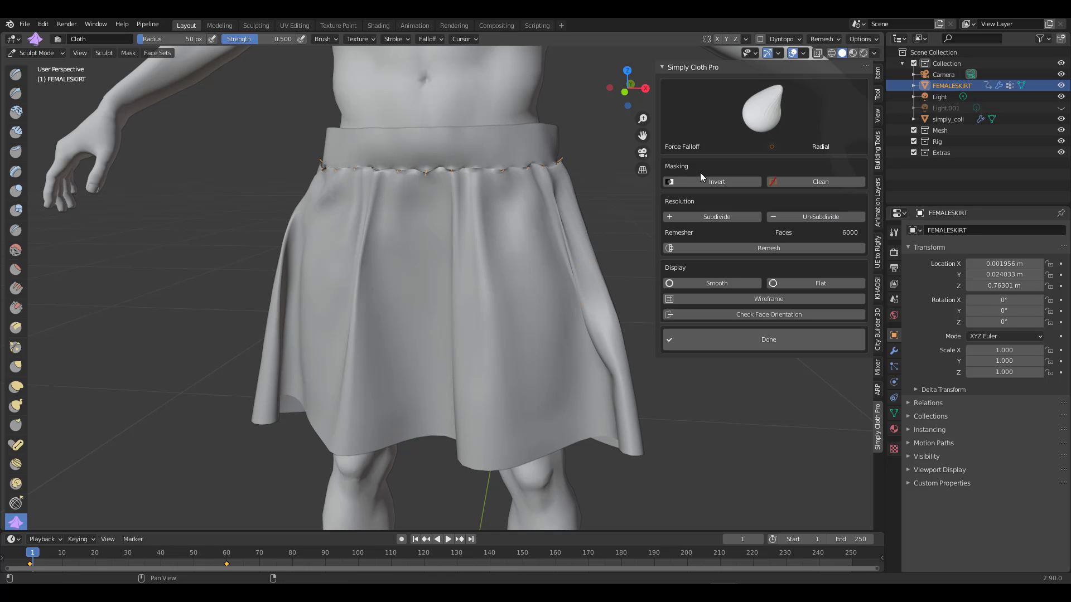
left_click(816, 284)
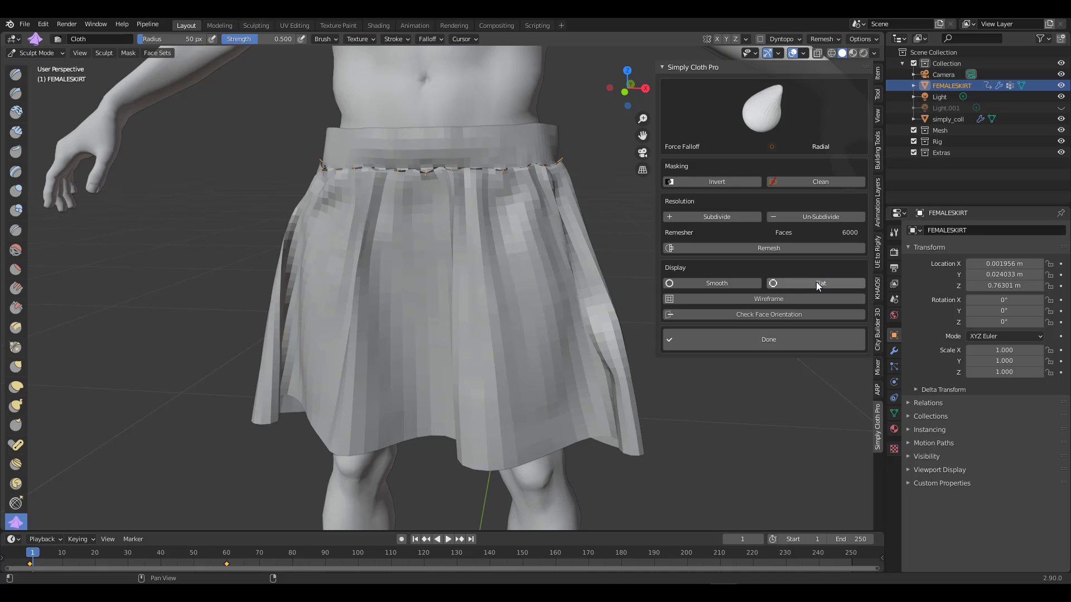
left_click(728, 284)
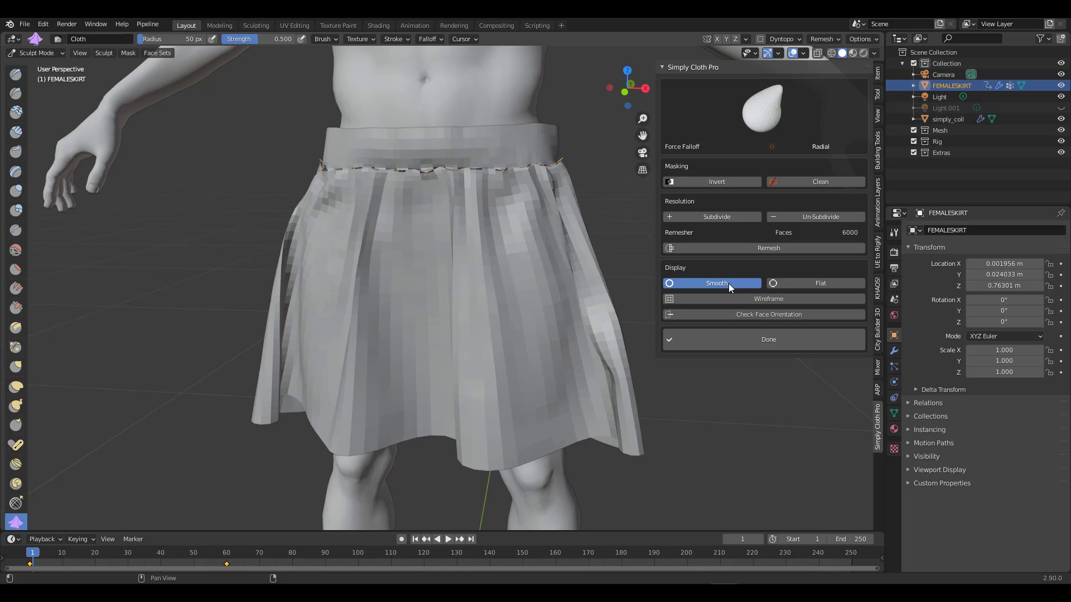
Inspect the skirt with the wireframe and face orientation displays, turning each one off again
left_click(783, 300)
left_click(775, 300)
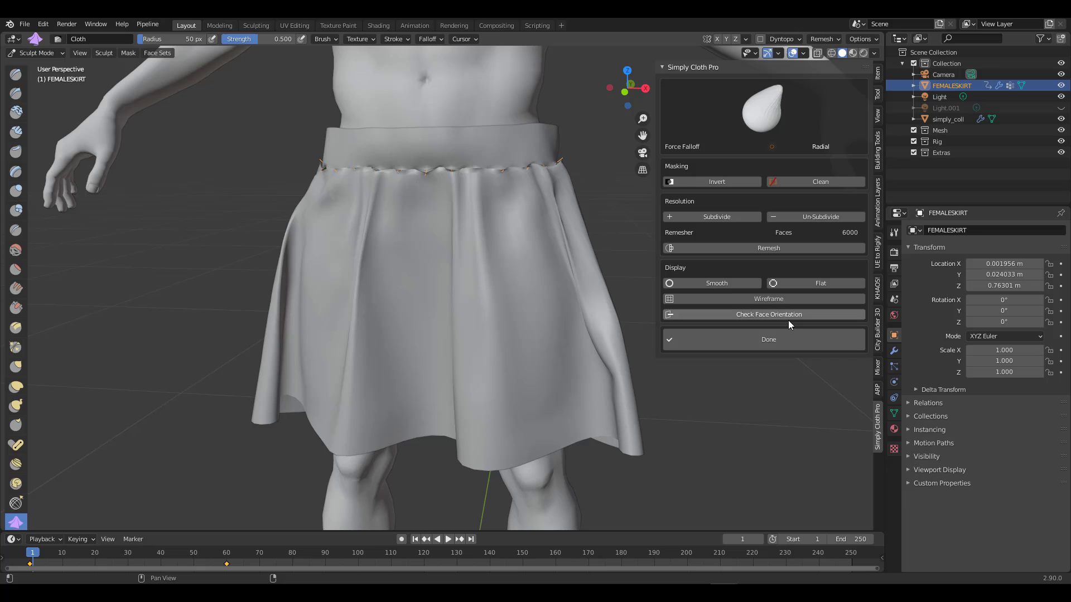
left_click(807, 313)
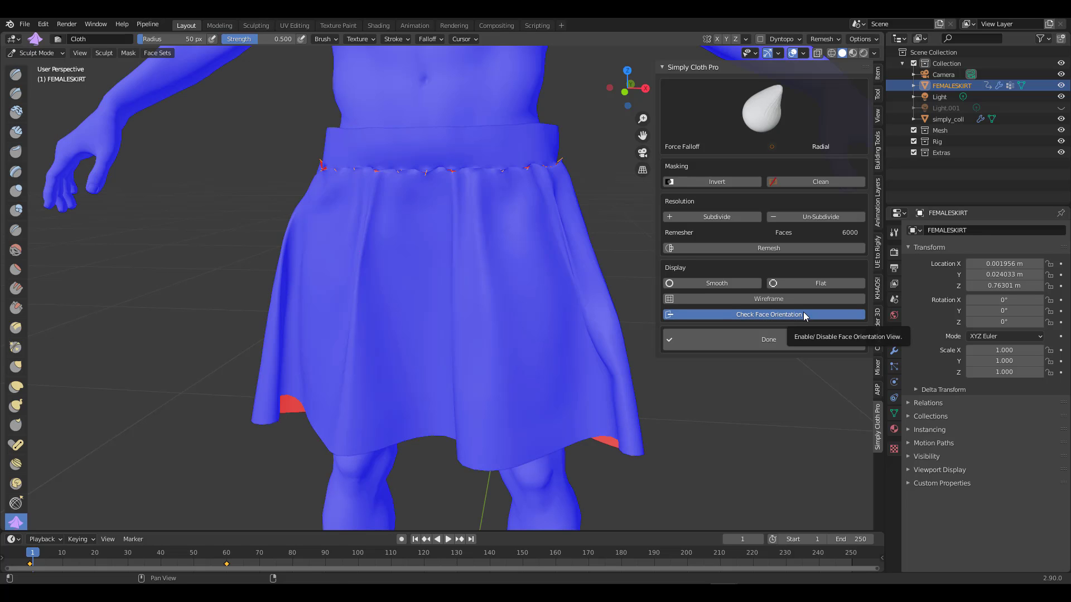
mouse_move(586, 390)
middle_mouse_down()
mouse_move(580, 360)
mouse_move(530, 398)
mouse_move(580, 363)
mouse_move(563, 374)
mouse_move(596, 382)
middle_mouse_up()
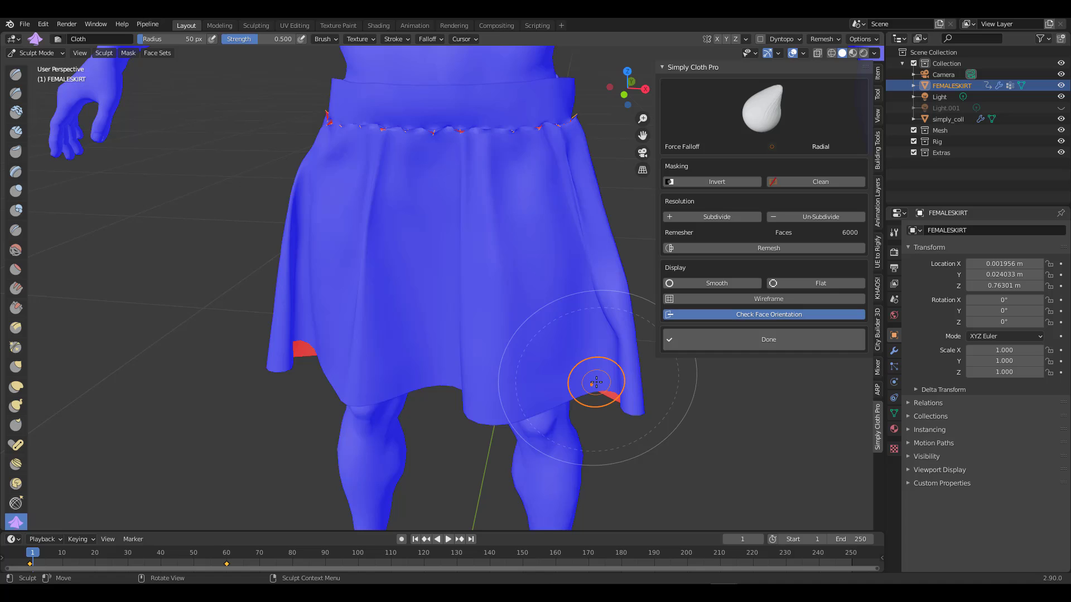
left_click(776, 313)
Sculpt wrinkles into the skirt's front, lower hem and the side below the waistband with the Expand cloth brush
middle_click_drag(607, 340, 586, 324)
left_click(759, 111)
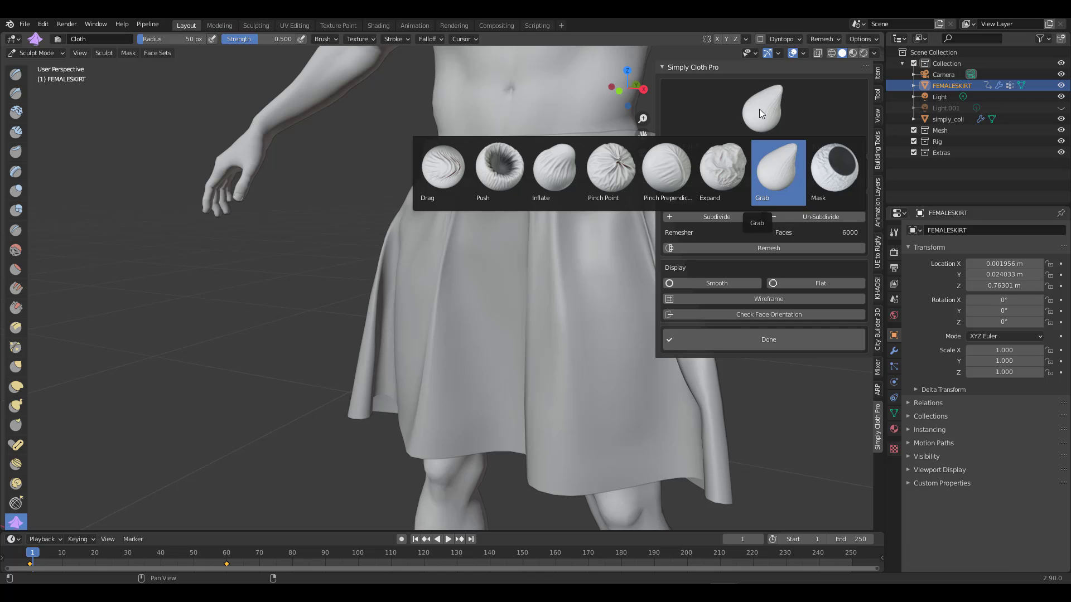
left_click(728, 170)
left_click(775, 118)
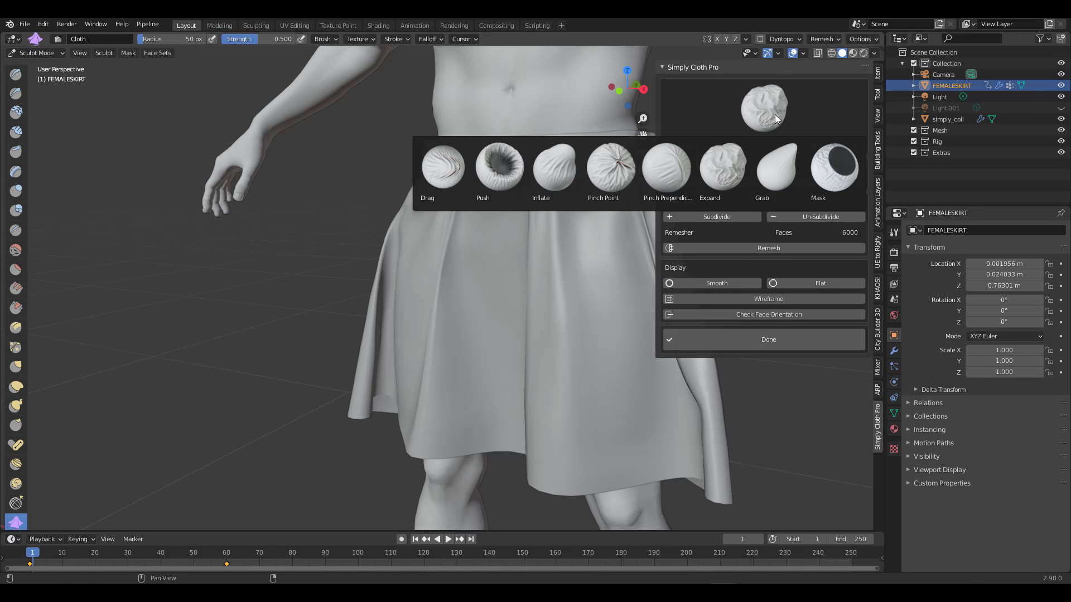
left_click(728, 172)
left_click_drag(548, 209, 549, 246)
mouse_move(554, 475)
left_mouse_down()
mouse_move(580, 485)
mouse_move(686, 466)
mouse_move(702, 451)
mouse_move(694, 447)
left_mouse_up()
mouse_move(426, 414)
left_mouse_down()
mouse_move(446, 425)
mouse_move(432, 413)
left_mouse_up()
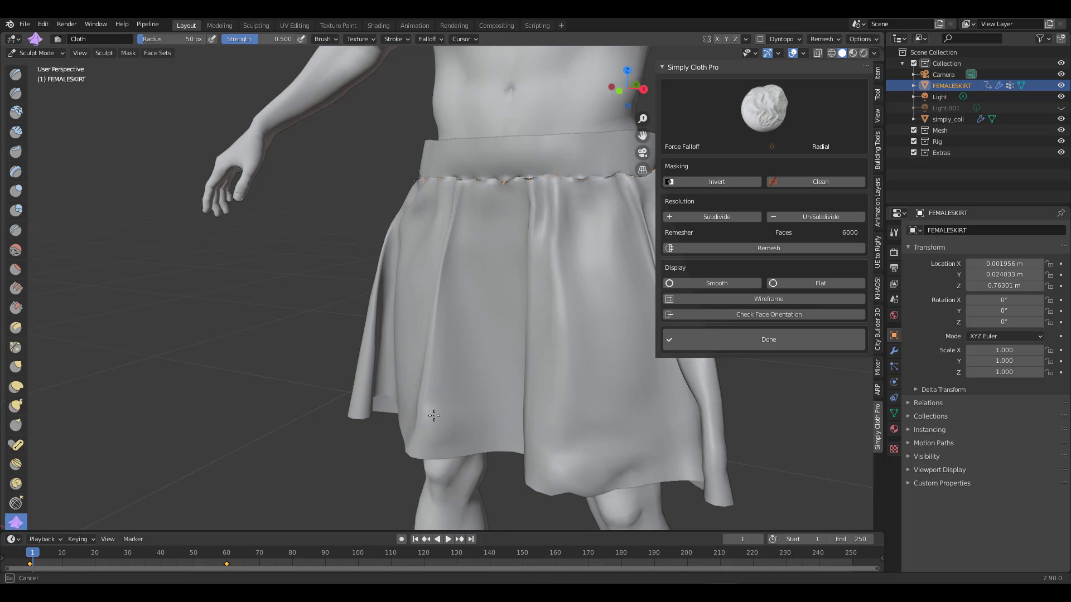
middle_click_drag(432, 413, 596, 296)
mouse_move(170, 192)
left_mouse_down()
mouse_move(162, 203)
mouse_move(182, 167)
left_mouse_up()
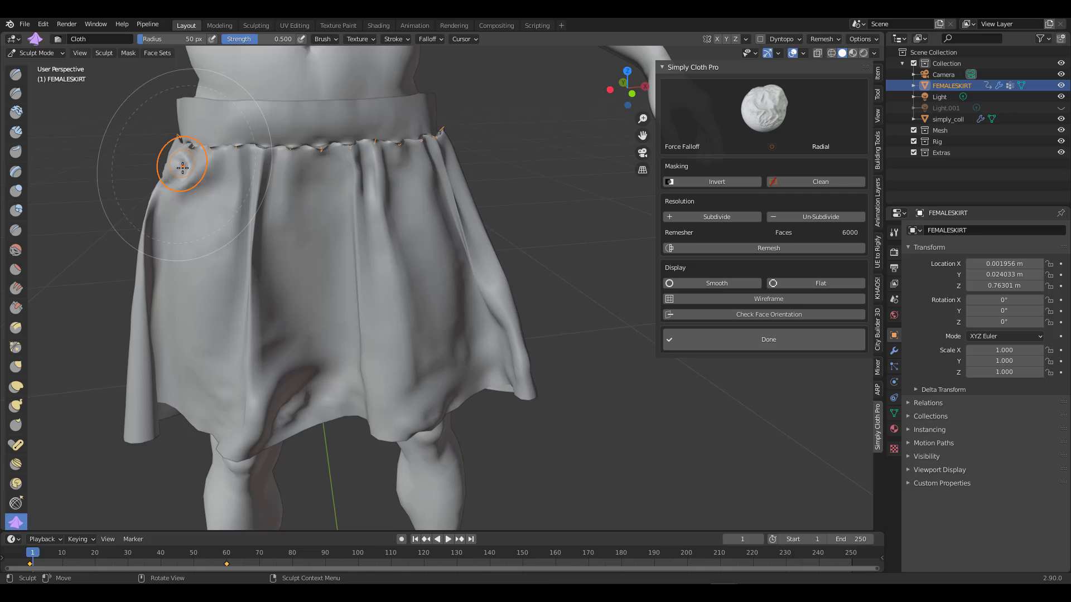
Gather folds on the front of the skirt with the Pinch Point cloth brush
left_click(762, 125)
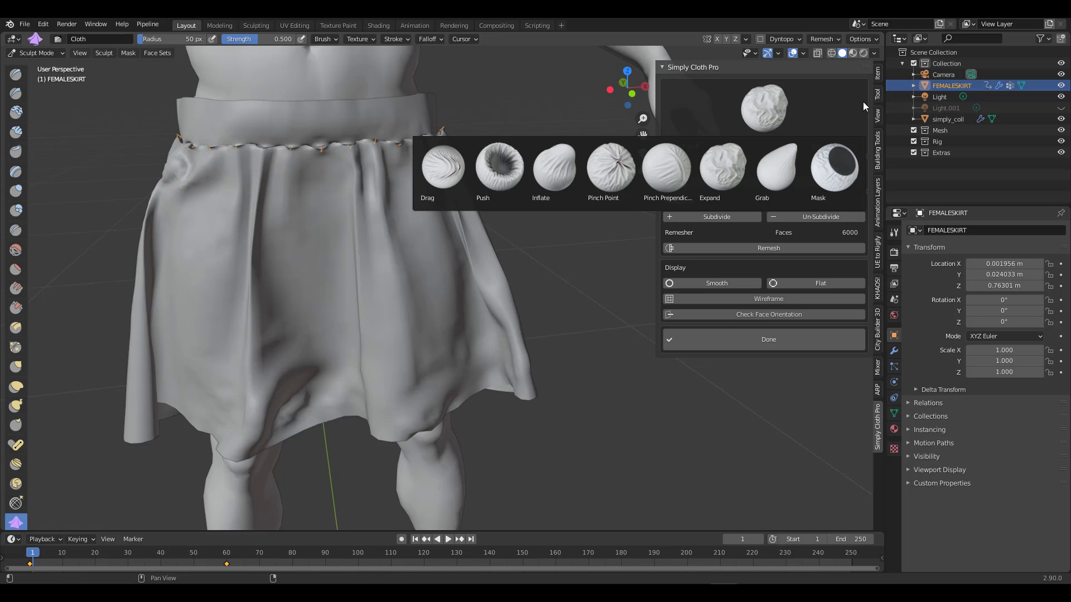
left_click(613, 177)
mouse_move(318, 239)
left_mouse_down()
mouse_move(335, 323)
mouse_move(357, 329)
left_mouse_up()
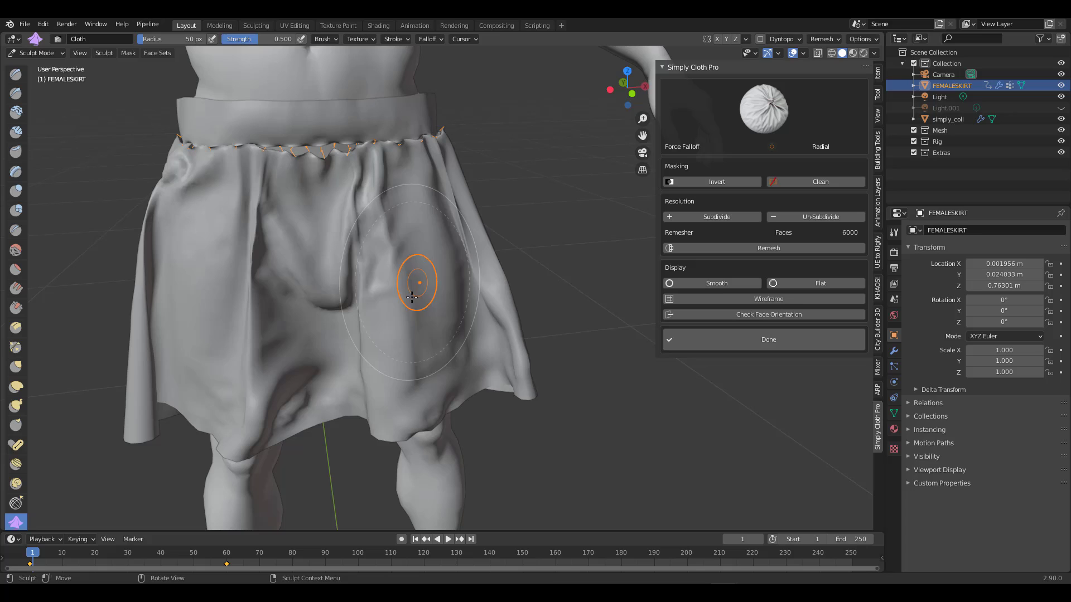
left_click_drag(412, 297, 413, 358)
left_click_drag(261, 330, 251, 394)
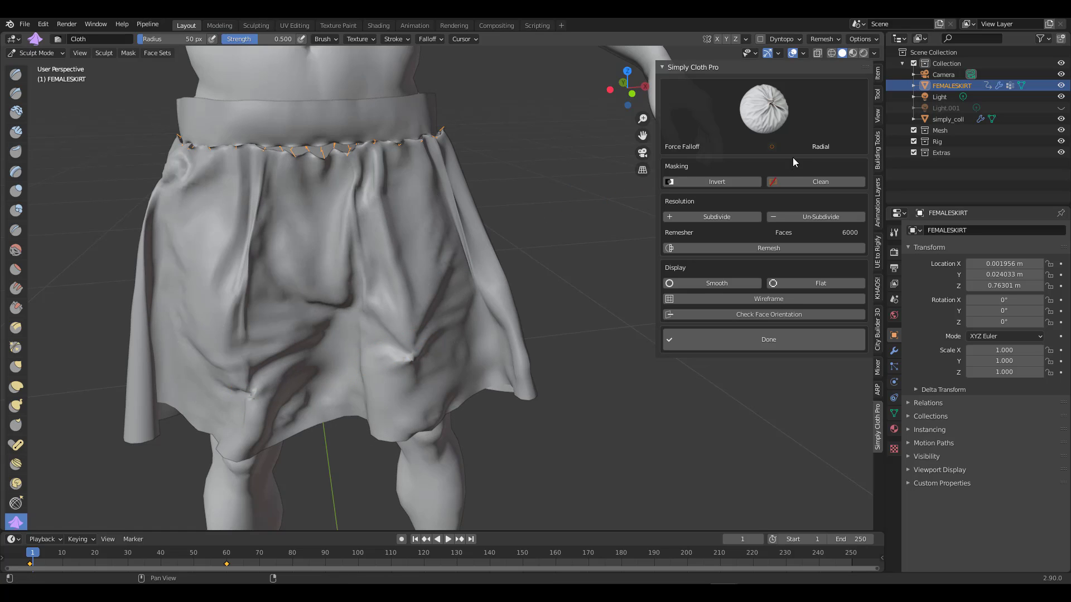
Pull the cloth on the skirt's front with the Grab cloth brush
left_click(774, 122)
left_click(792, 170)
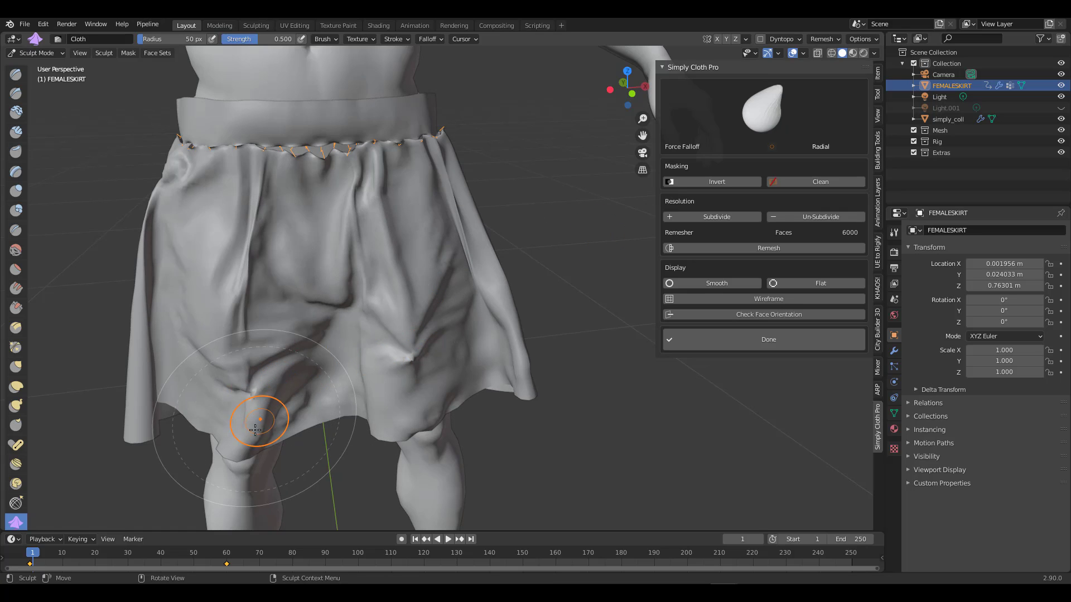
left_click_drag(377, 342, 357, 312)
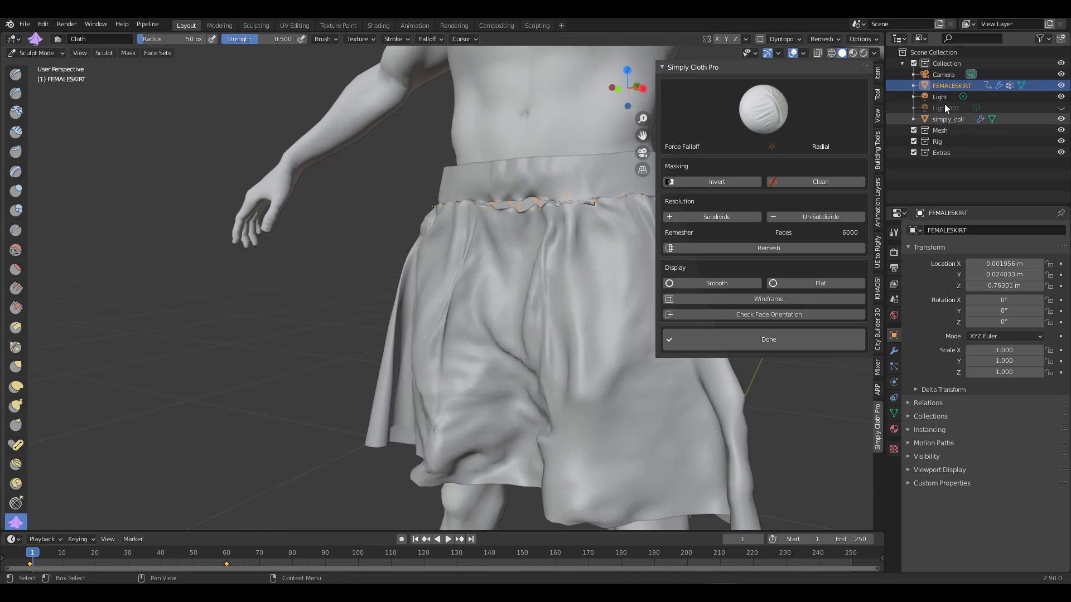
Push in the skirt's front over the thigh with the Push cloth brush, using the Plane force falloff
left_click(791, 123)
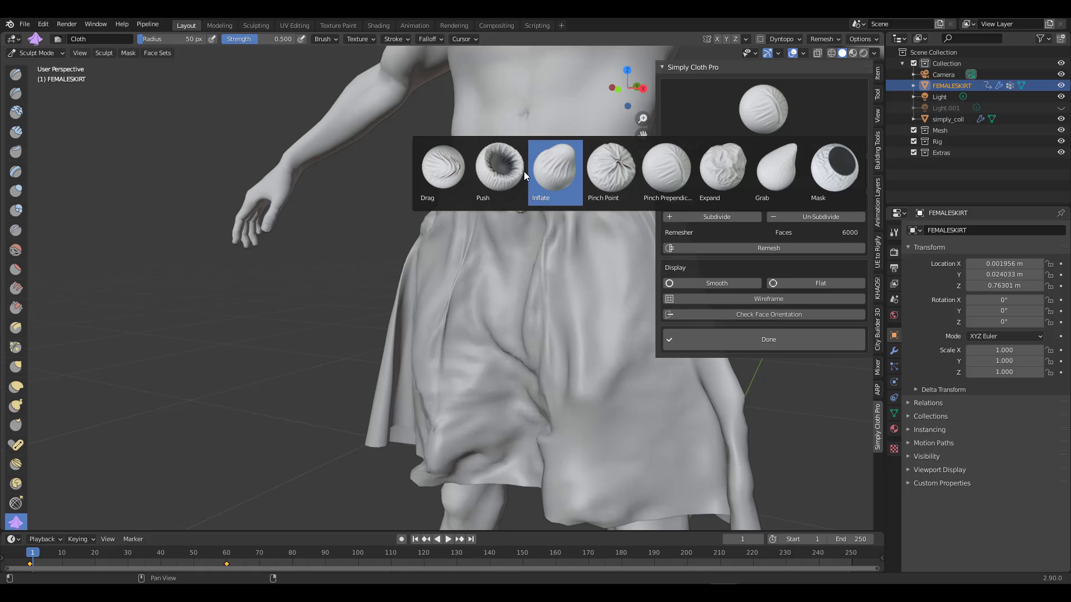
left_click(499, 167)
left_click(778, 145)
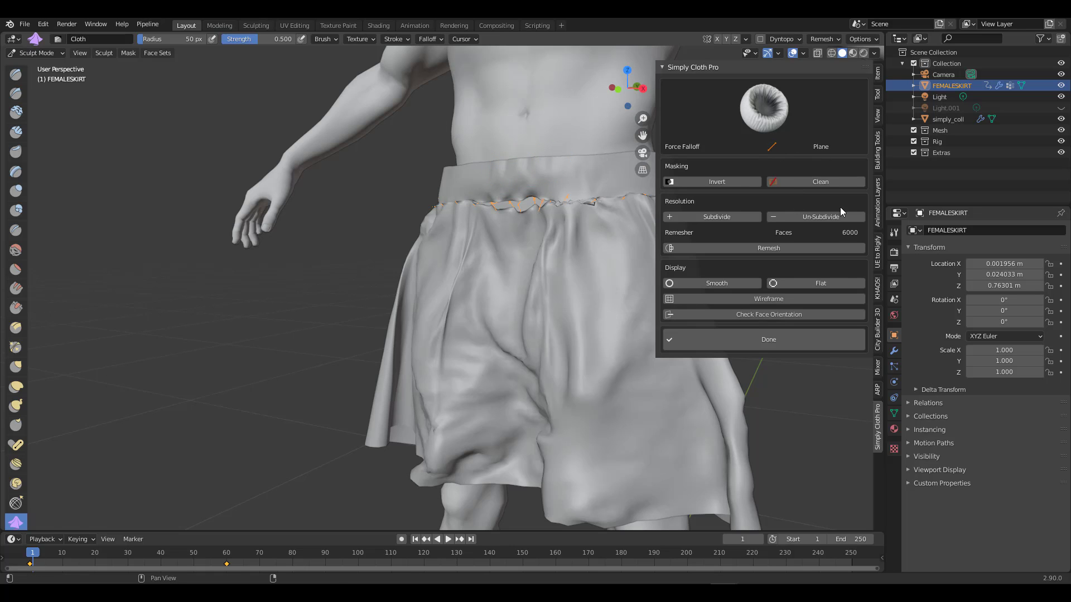
left_click_drag(619, 447, 595, 312)
Drag the pushed-in thigh area and the nearby hem outward and upward with the Grab cloth brush
left_click(764, 109)
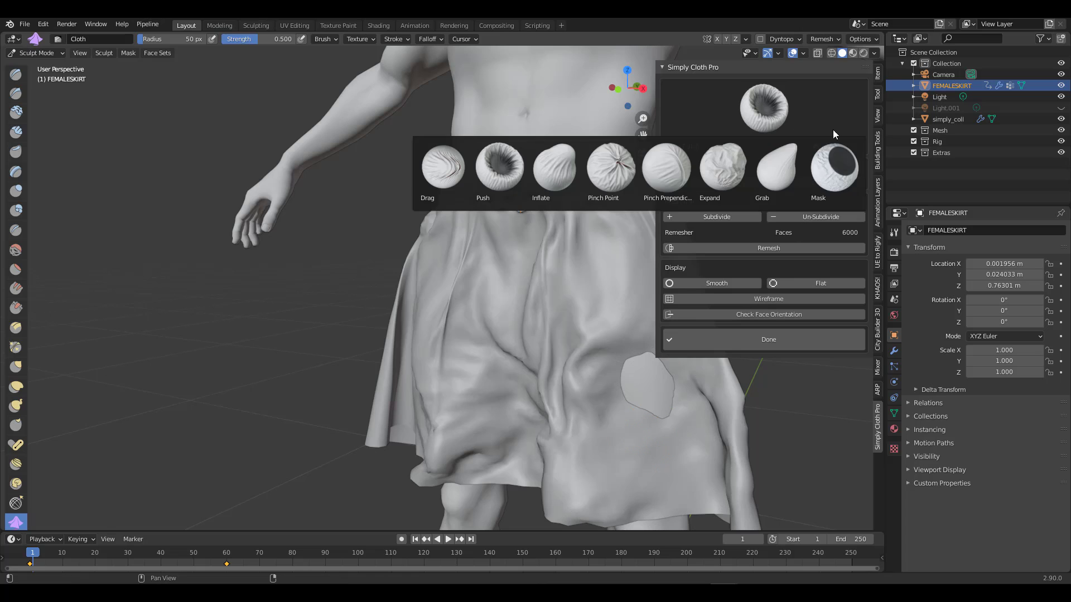
left_click(778, 169)
mouse_move(702, 424)
middle_mouse_down()
mouse_move(678, 447)
mouse_move(689, 451)
middle_mouse_up()
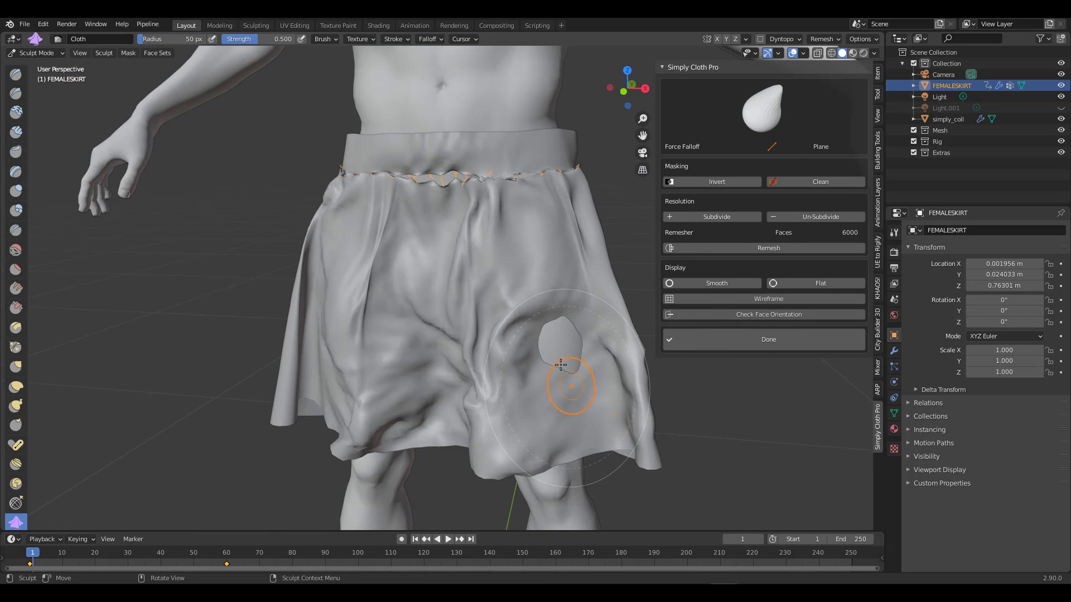
mouse_move(560, 338)
left_mouse_down()
mouse_move(551, 354)
mouse_move(581, 360)
mouse_move(628, 278)
left_mouse_up()
left_click_drag(641, 432, 636, 341)
mouse_move(488, 430)
left_mouse_down()
mouse_move(483, 400)
mouse_move(516, 373)
mouse_move(633, 382)
mouse_move(586, 340)
left_mouse_up()
Puff out the skirt over the poking-through thigh and along the side hem with the Inflate cloth brush
left_click(774, 115)
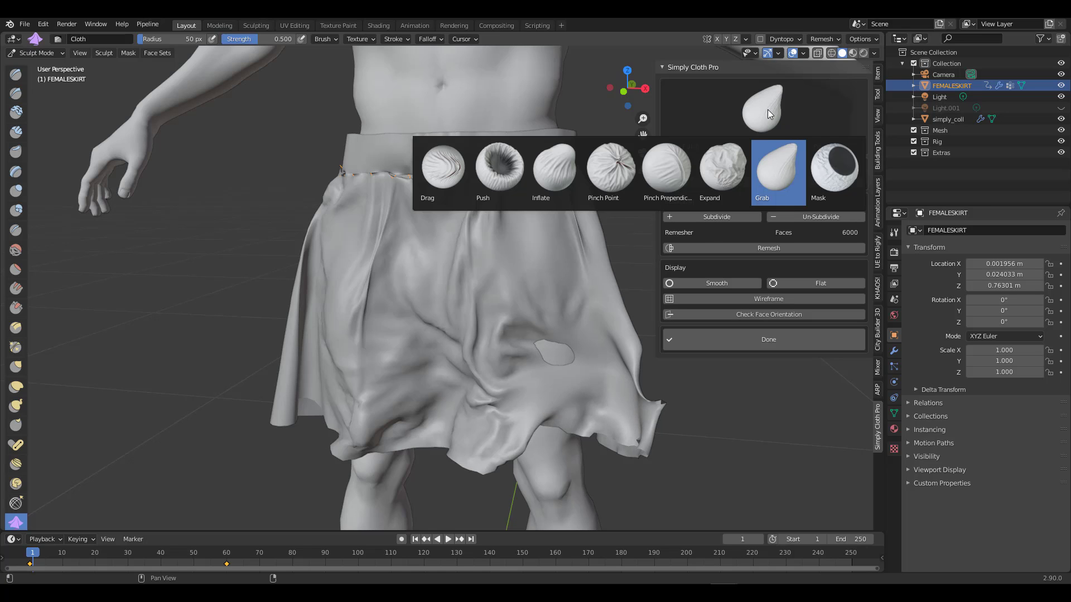
left_click(540, 170)
mouse_move(557, 357)
left_mouse_down()
mouse_move(569, 334)
mouse_move(549, 356)
mouse_move(569, 363)
left_mouse_up()
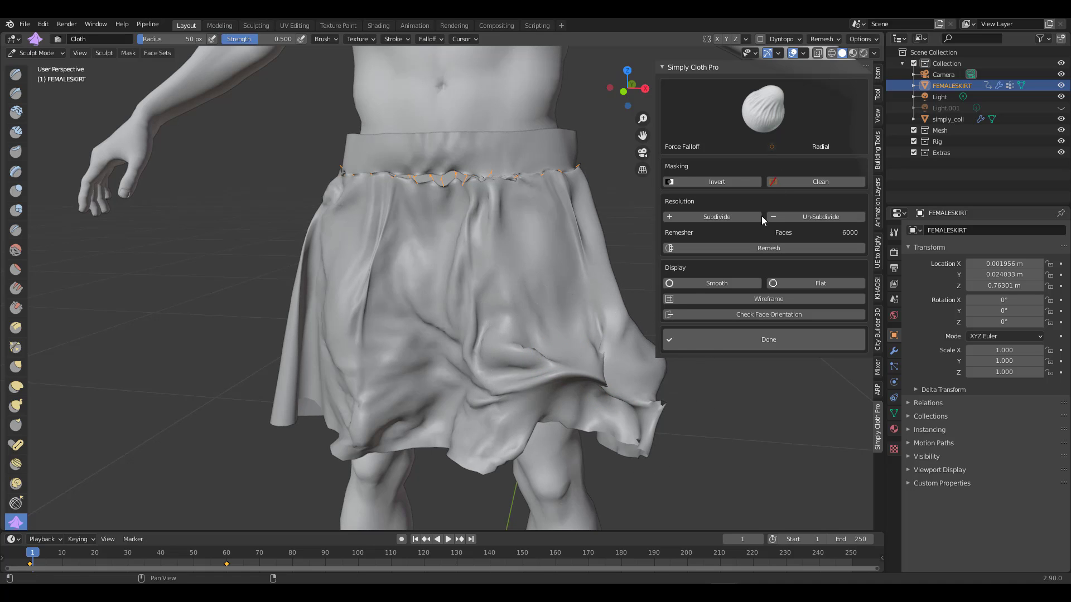
mouse_move(658, 407)
left_mouse_down()
mouse_move(636, 365)
mouse_move(593, 368)
mouse_move(608, 358)
left_mouse_up()
middle_click_drag(700, 414, 708, 421)
left_click_drag(645, 365, 645, 340)
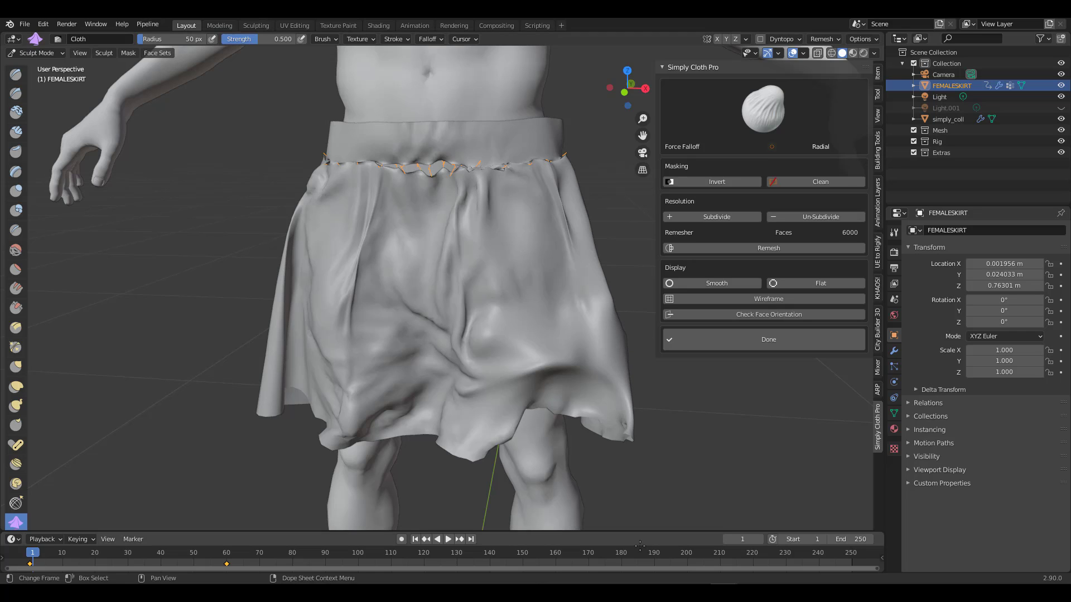
Finish sculpting the skirt and add the Maletank2 tank top from the cloth library
left_click(784, 341)
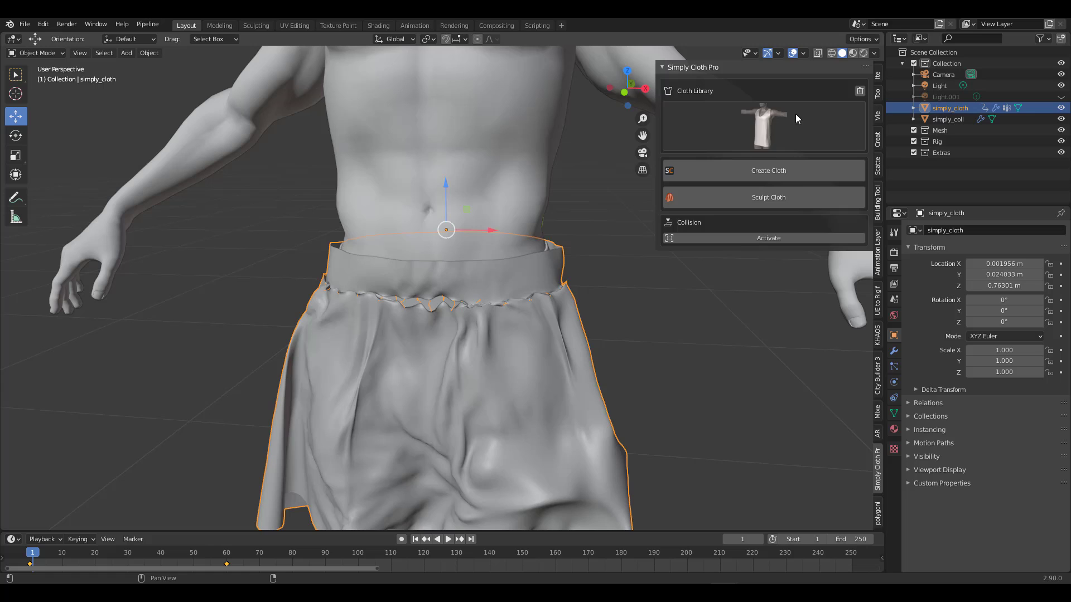
left_click(761, 129)
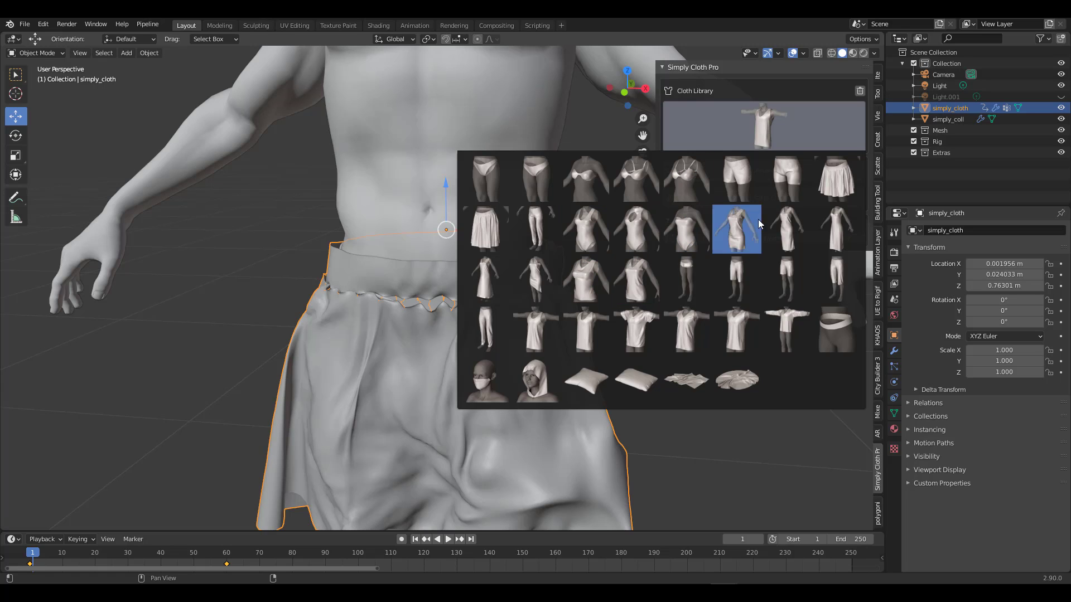
left_click(589, 331)
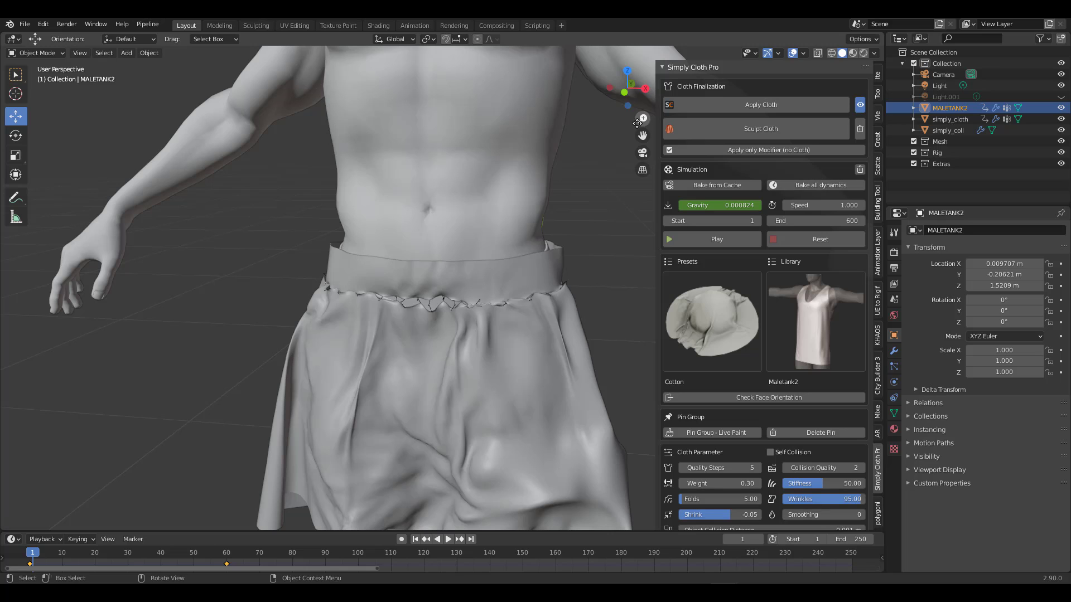
Lower the tank top onto the character's torso, to about Z 0.936 m
scroll(502, 228, "down", 5)
scroll(484, 203, "down", 5)
middle_click_drag(301, 240, 471, 394)
scroll(392, 246, "up", 4)
scroll(469, 194, "down", 2)
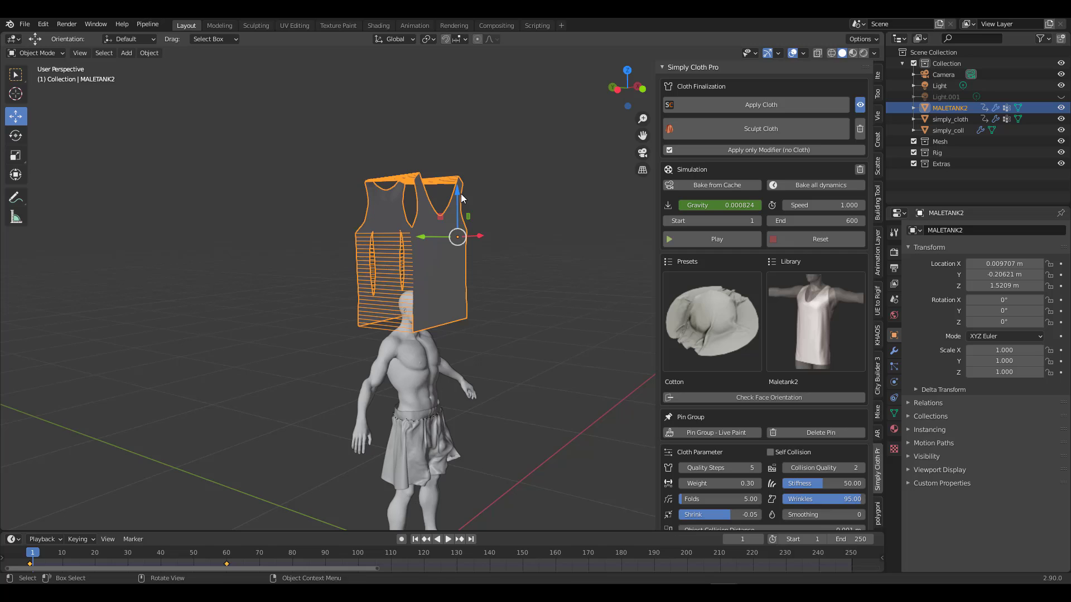
left_click_drag(460, 193, 463, 322)
scroll(483, 410, "up", 2)
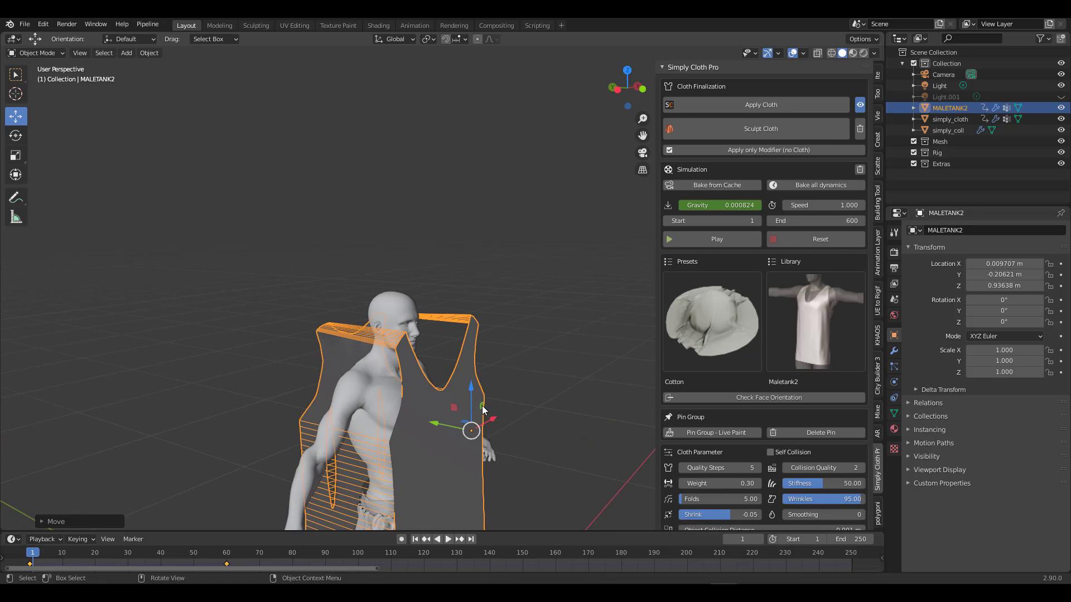
Scale the tank top to about 0.843 and shift it along Y to about -0.170 m around the body
middle_click_drag(483, 410, 426, 329)
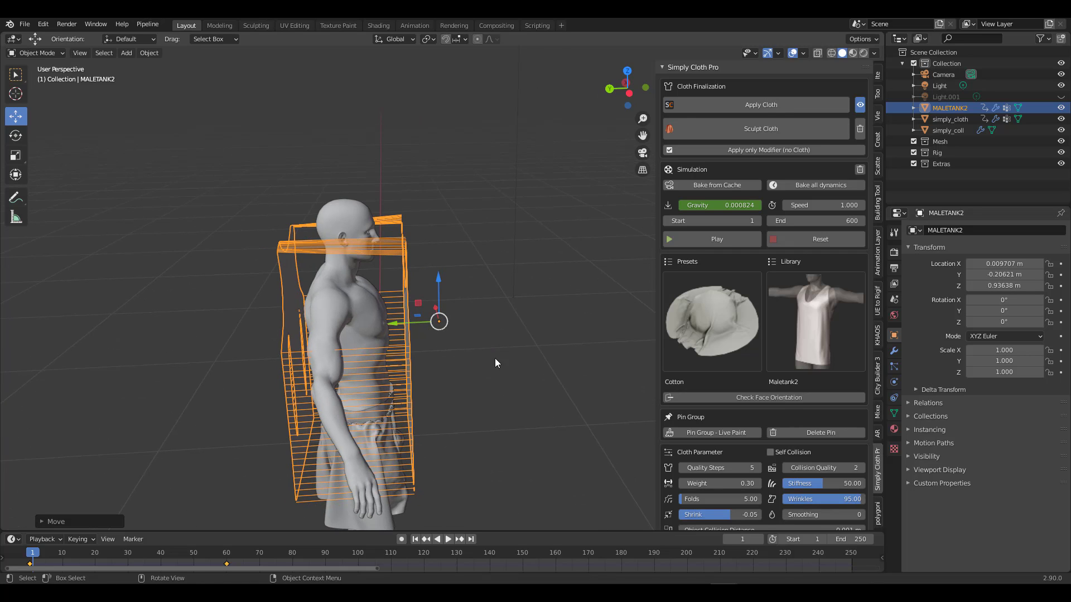
key("s")
left_click(524, 368)
left_click_drag(382, 327, 368, 328)
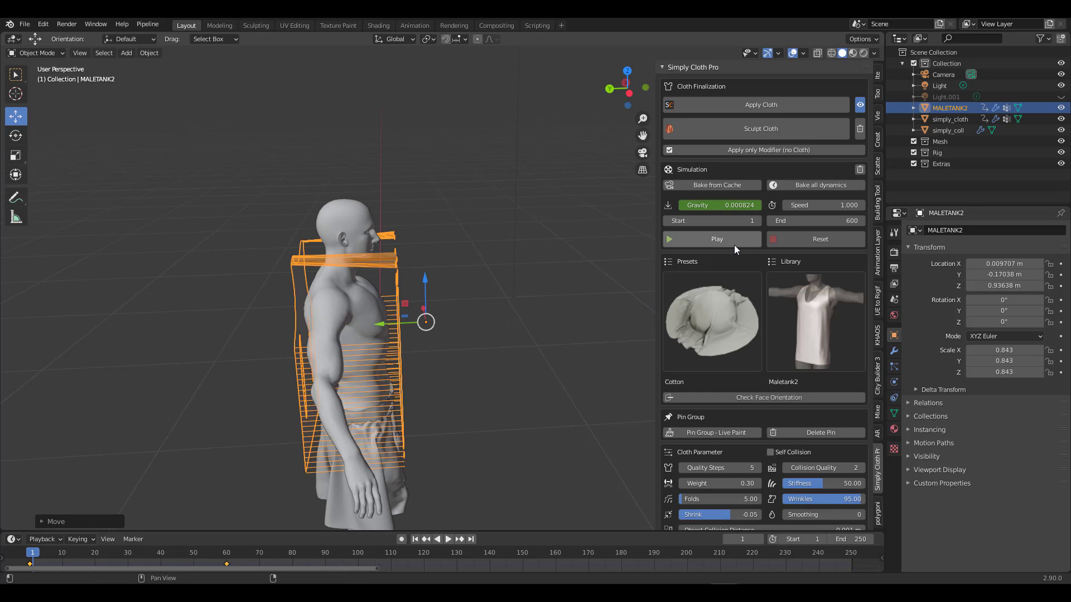
Play the tank top's cloth simulation while viewing the character's upper body
mouse_move(441, 330)
middle_mouse_down()
mouse_move(440, 320)
mouse_move(461, 329)
middle_mouse_up()
scroll(591, 290, "up", 2)
left_click(690, 237)
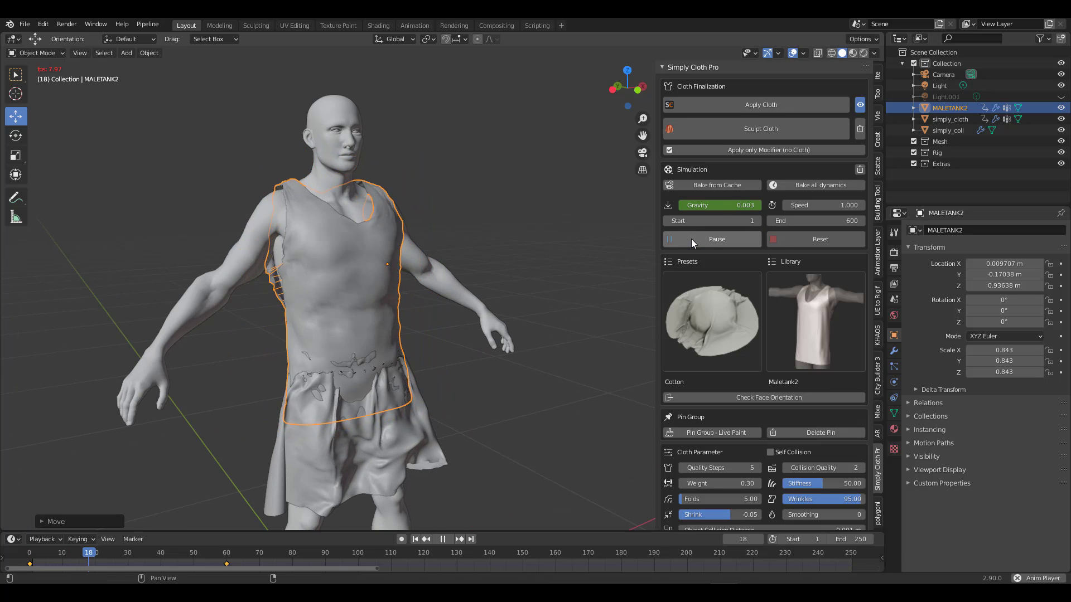
Inspect where the tank top meets the skirt, reset the tank top's simulation, and turn the skirt into a collision object
middle_click_drag(321, 323, 401, 182)
middle_click_drag(580, 206, 473, 317)
scroll(502, 237, "up", 1)
scroll(476, 317, "up", 2)
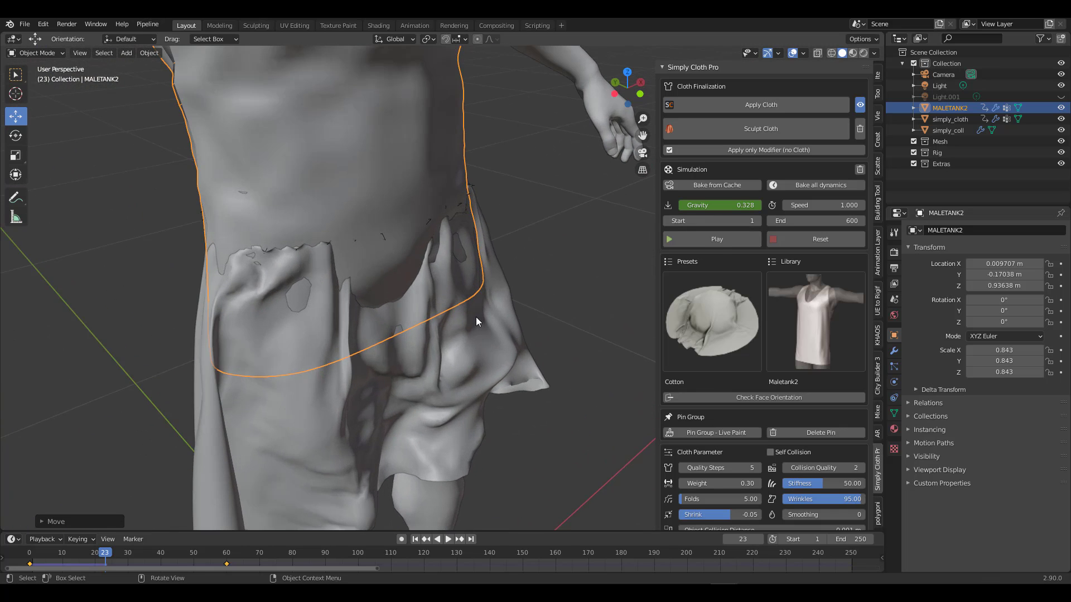
left_click(802, 239)
scroll(416, 383, "down", 2)
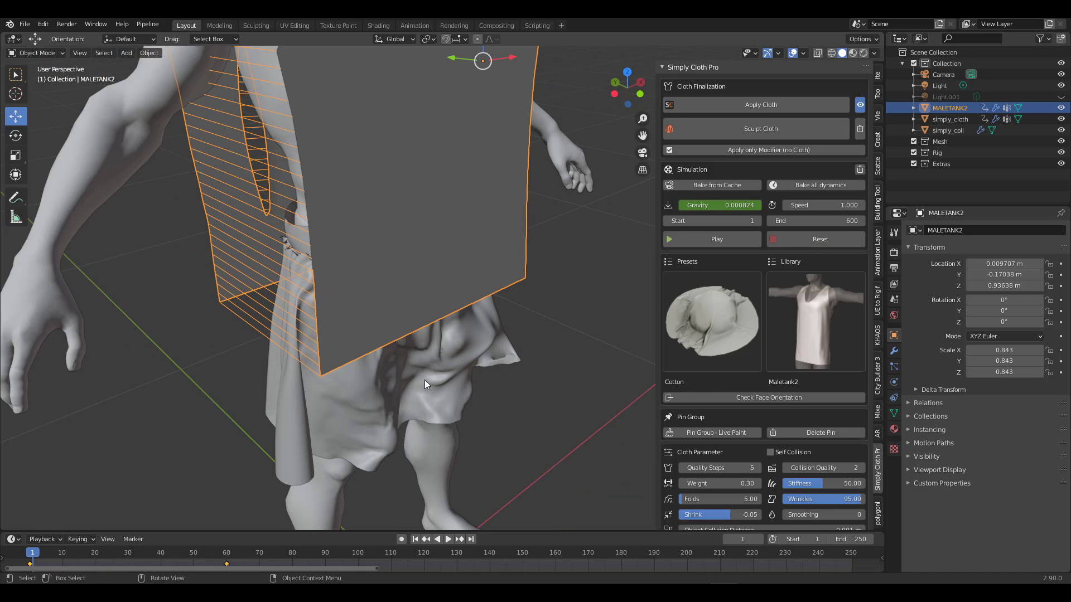
left_click(421, 370)
left_click(775, 239)
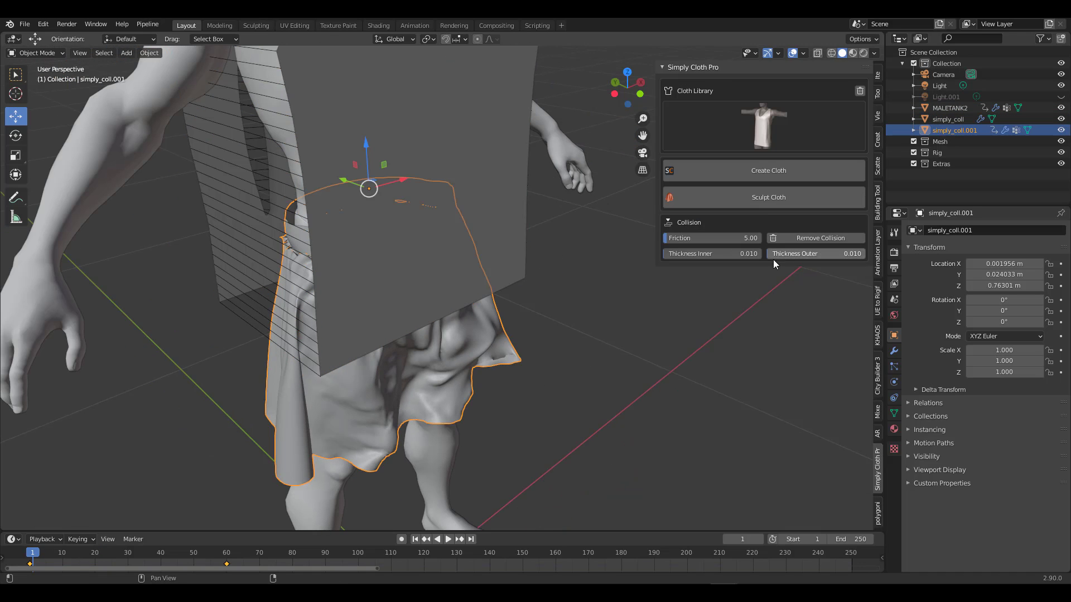
Simulate the tank top over the colliding skirt, pause at frame 31, and inspect the draped cloth
left_click(422, 122)
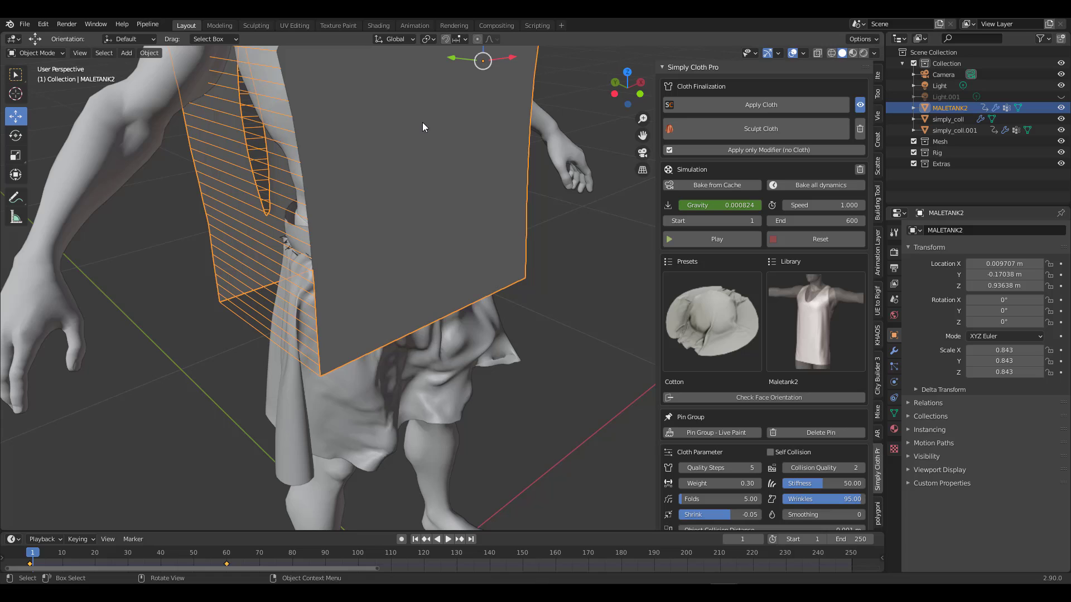
left_click(701, 238)
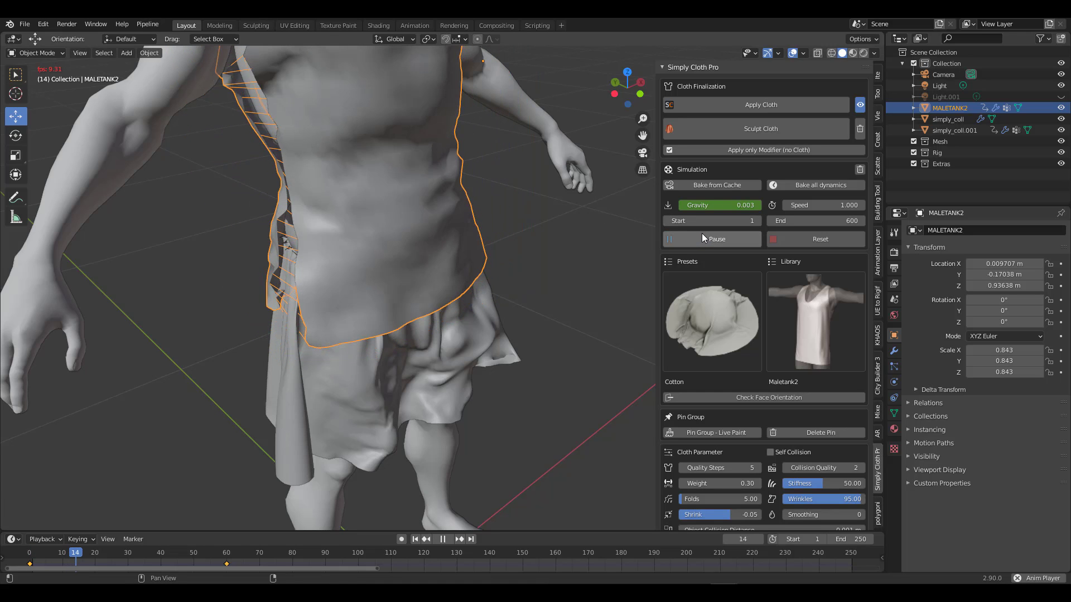
middle_click_drag(465, 266, 412, 239)
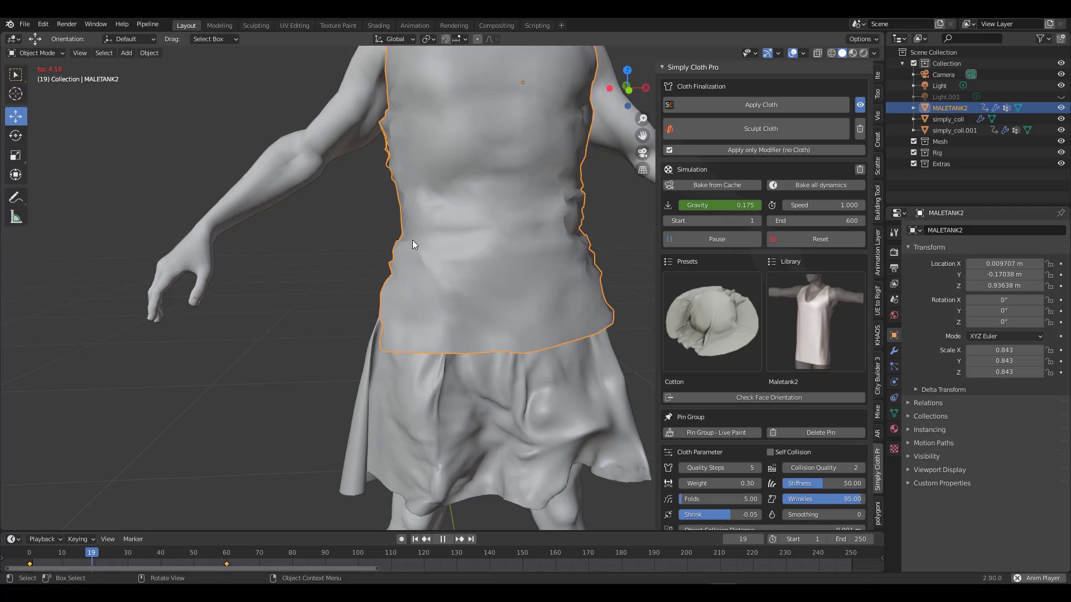
left_click(728, 239)
middle_click_drag(371, 257, 325, 236)
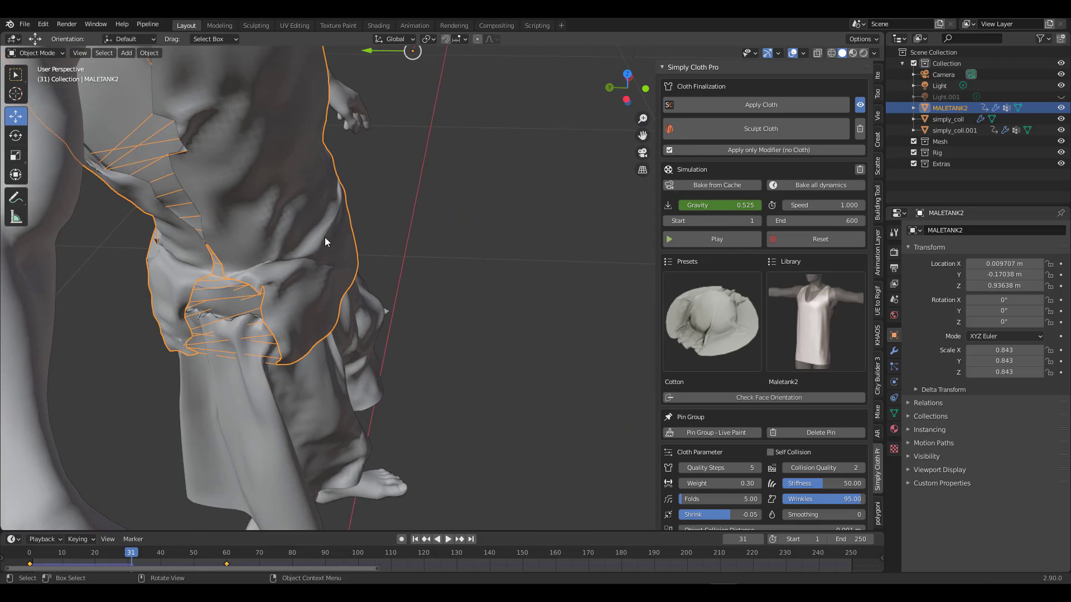
scroll(325, 237, "down", 4)
middle_click_drag(418, 240, 365, 240)
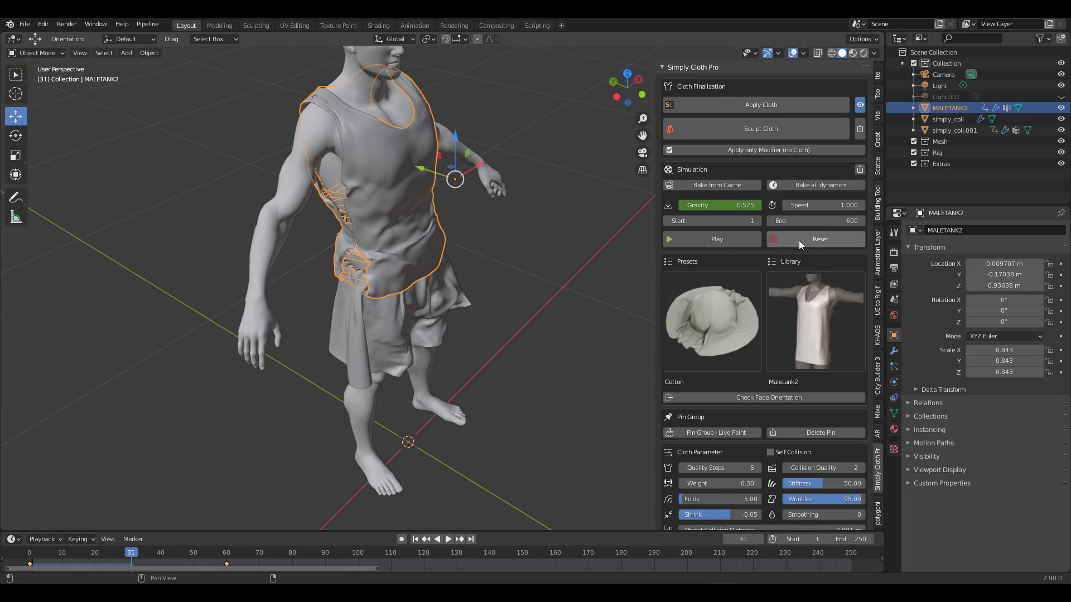
Reset the tank top's simulation and run it again, stopping at frame 28
left_click(799, 240)
scroll(729, 203, "down", 4)
scroll(821, 222, "up", 2)
scroll(821, 222, "down", 9)
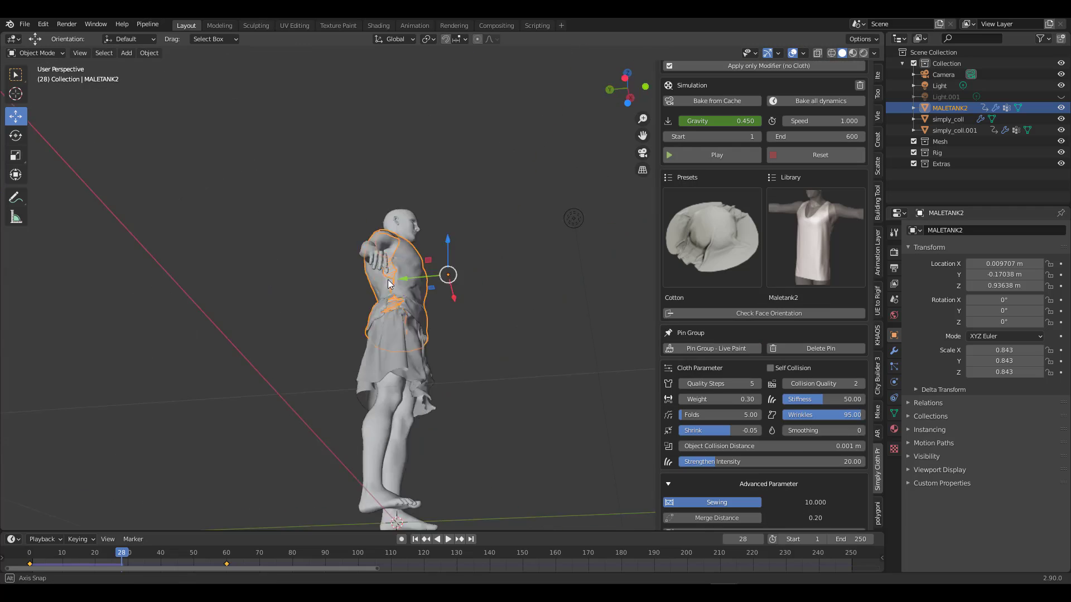
Examine the draped tank top on the character and review its cloth, sewing, subdivision and collision settings
middle_click_drag(387, 279, 369, 319)
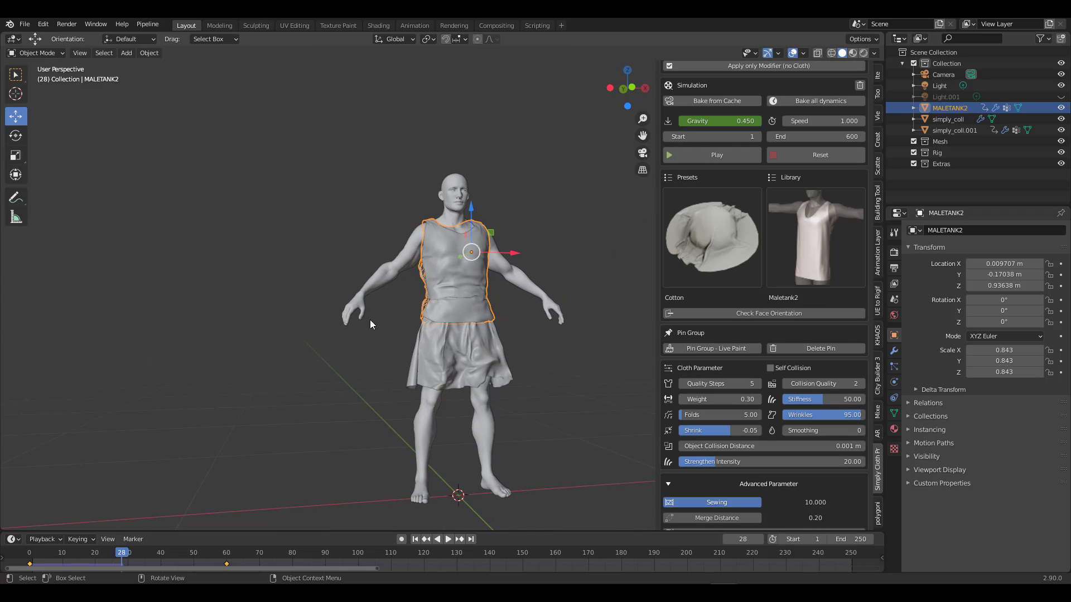
scroll(540, 275, "up", 5)
scroll(584, 268, "down", 2)
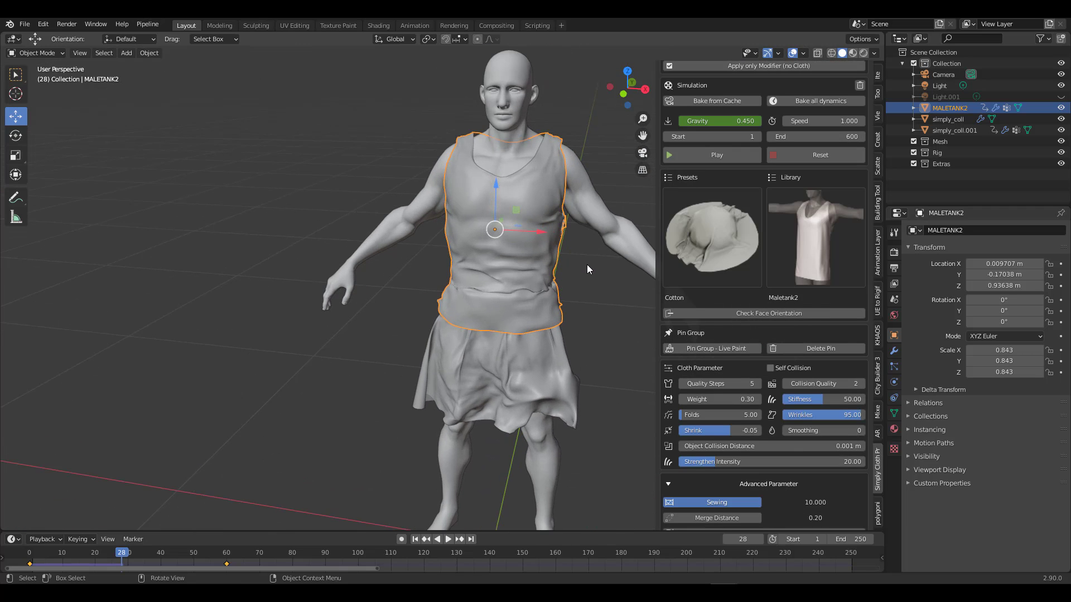
scroll(737, 449, "down", 5)
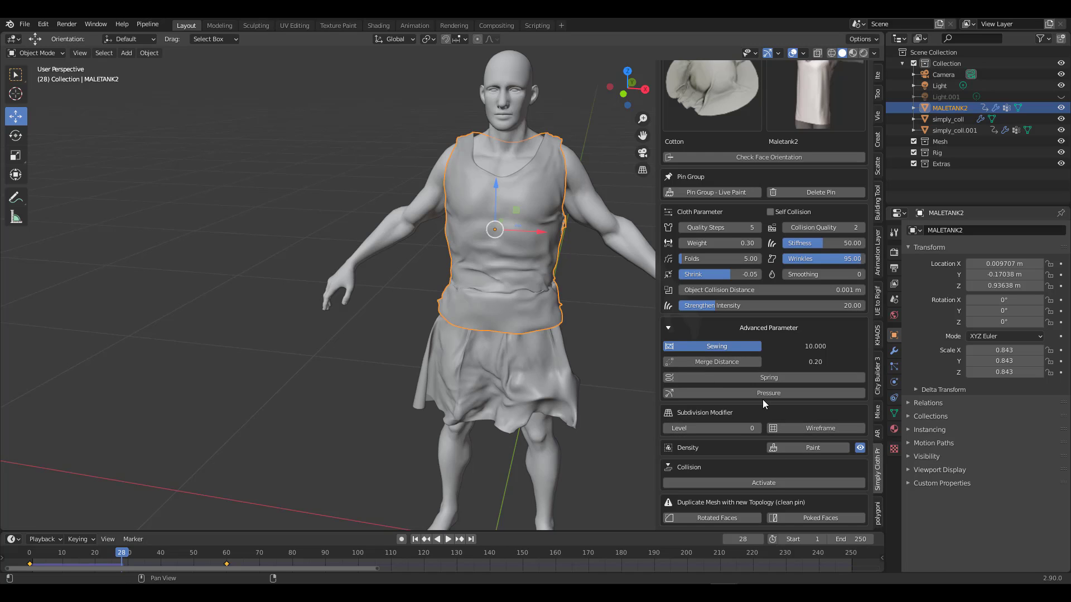
scroll(762, 399, "up", 4)
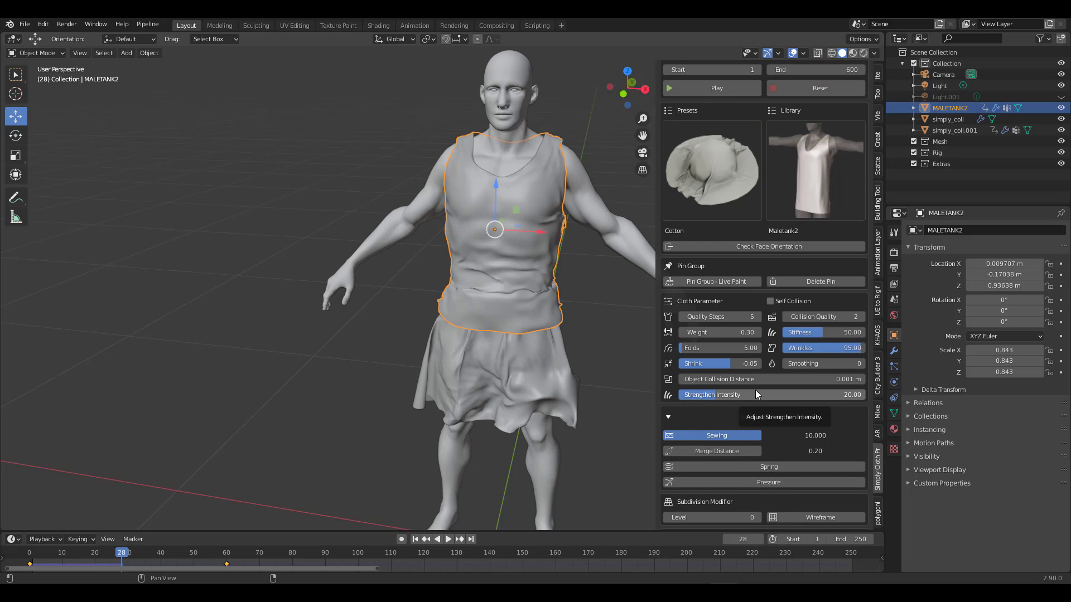
scroll(756, 391, "up", 5)
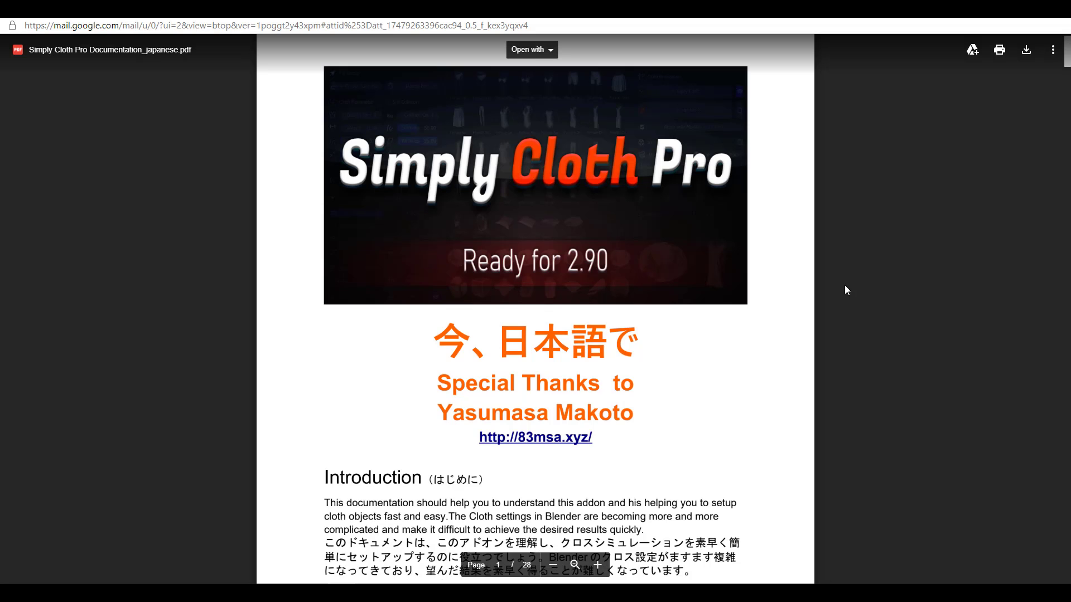
Switch to the Simply Cloth Pro documentation PDF and read from the introduction through installation and overview to the cloth parameters
scroll(845, 285, "down", 12)
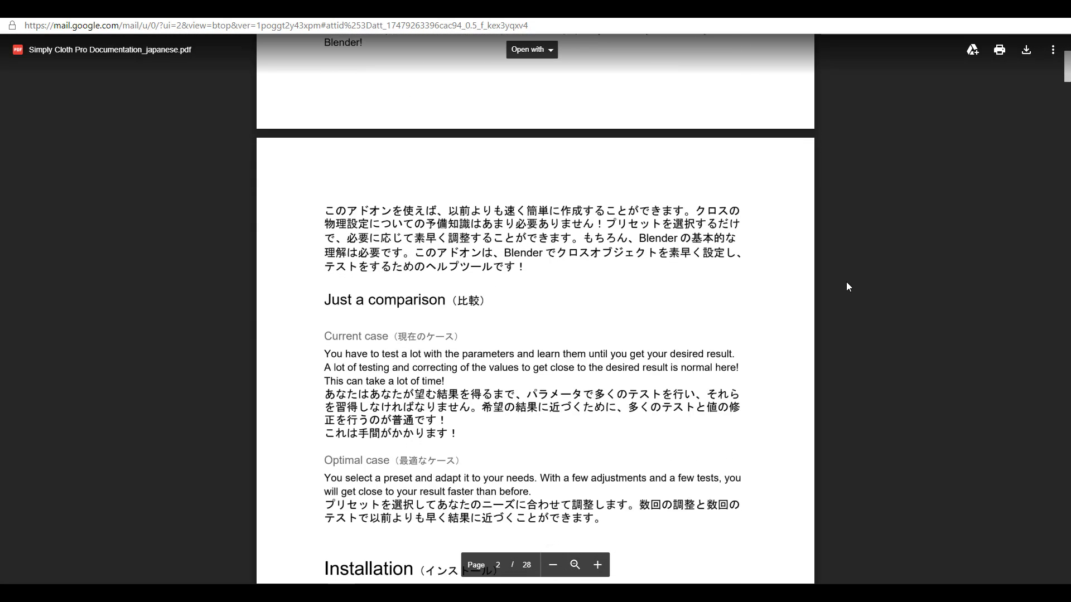
scroll(846, 287, "down", 15)
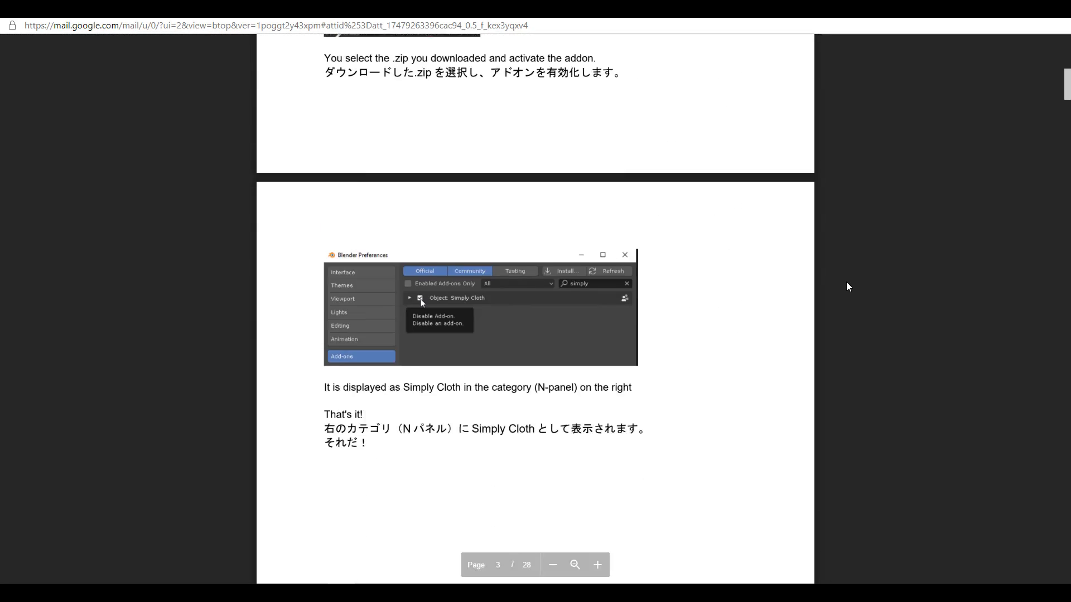
scroll(848, 287, "down", 15)
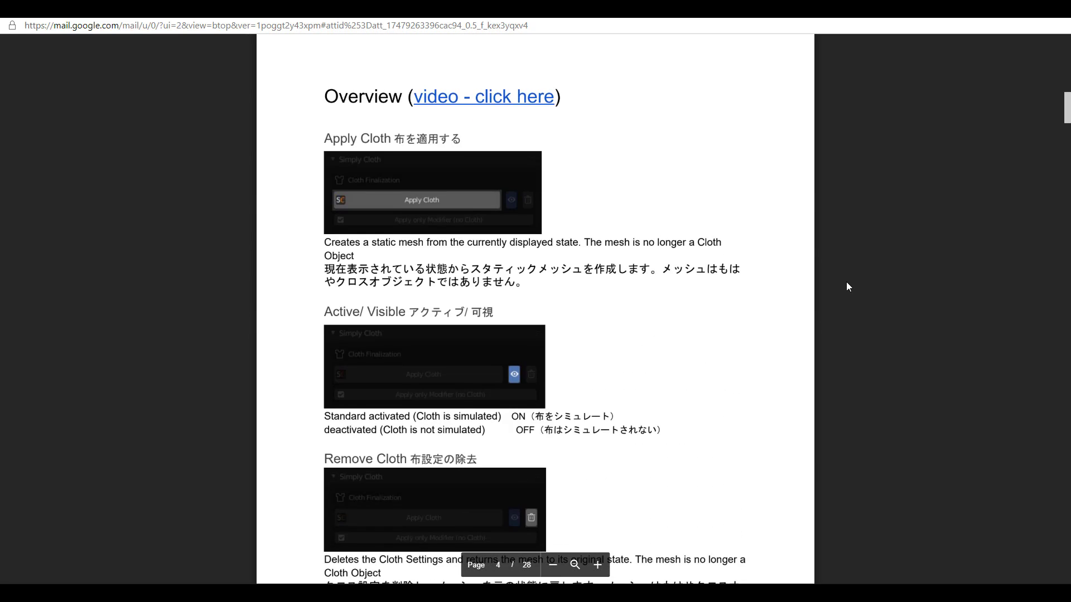
scroll(847, 286, "down", 15)
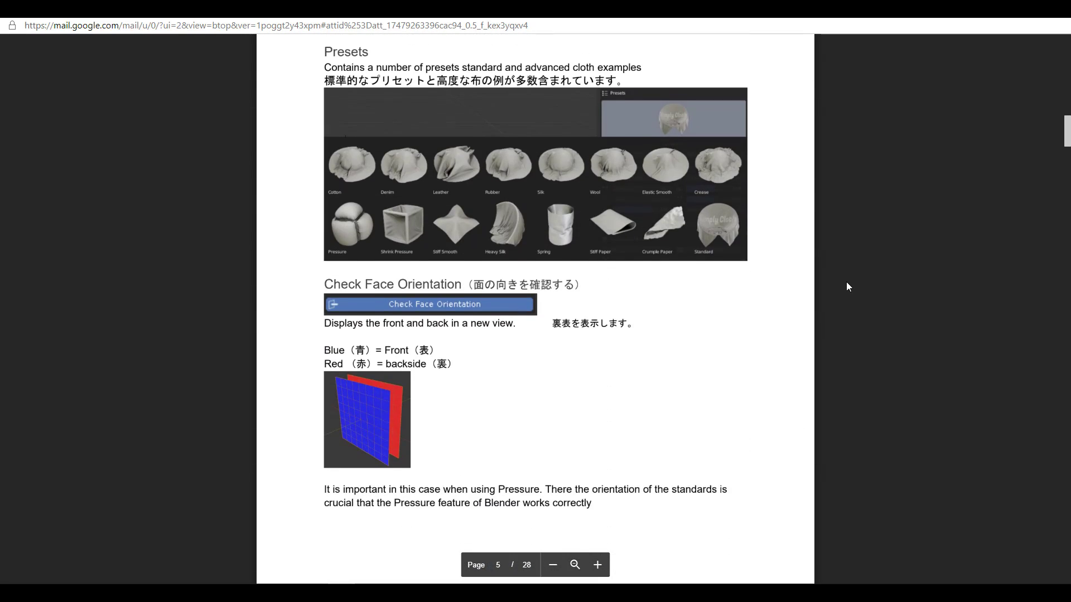
scroll(847, 283, "down", 10)
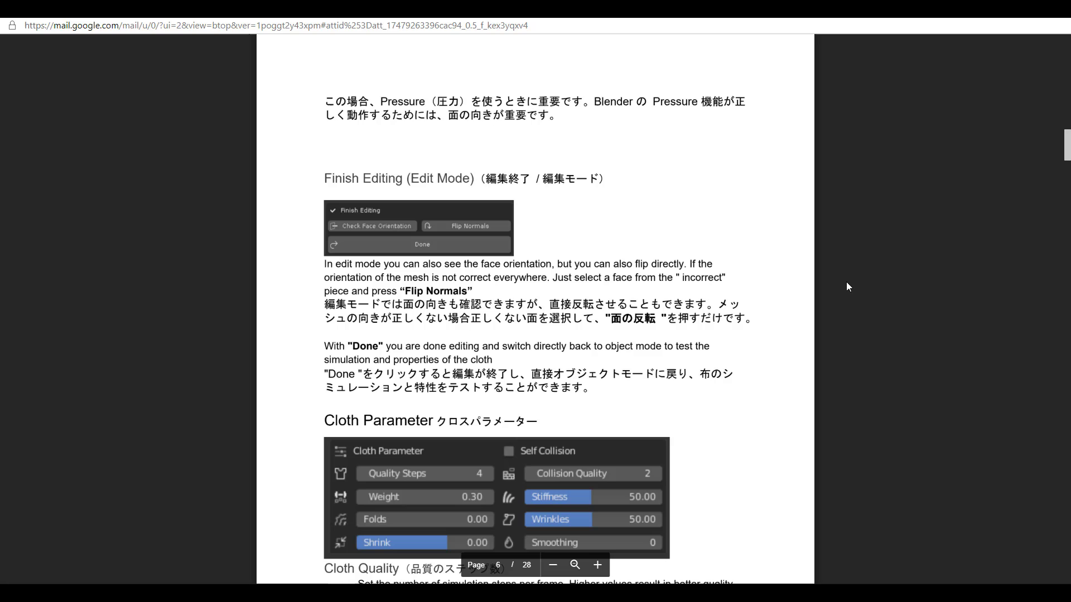
scroll(847, 283, "down", 10)
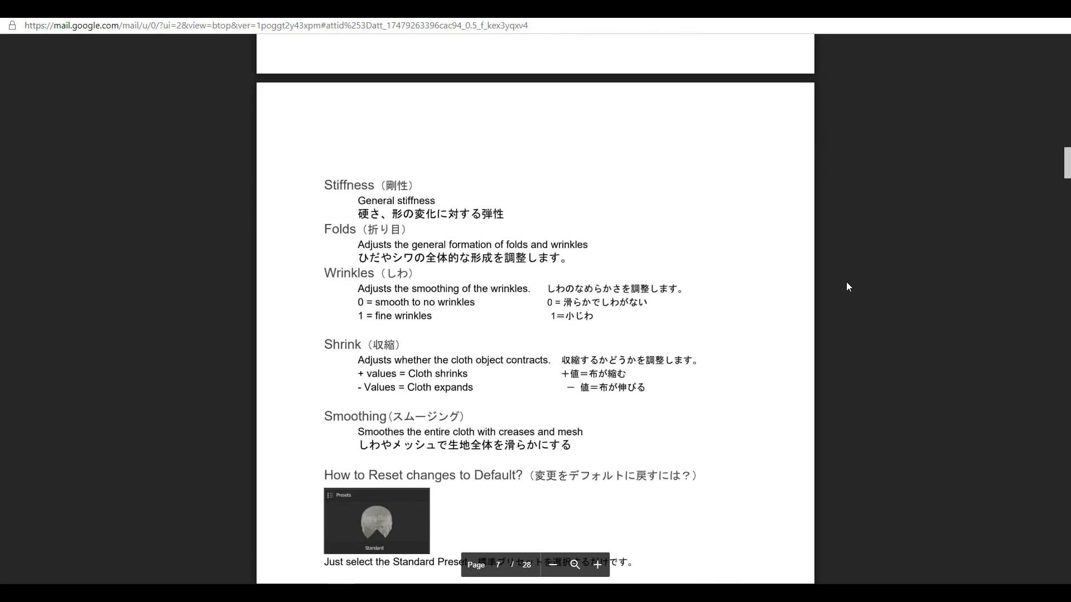
scroll(846, 283, "down", 15)
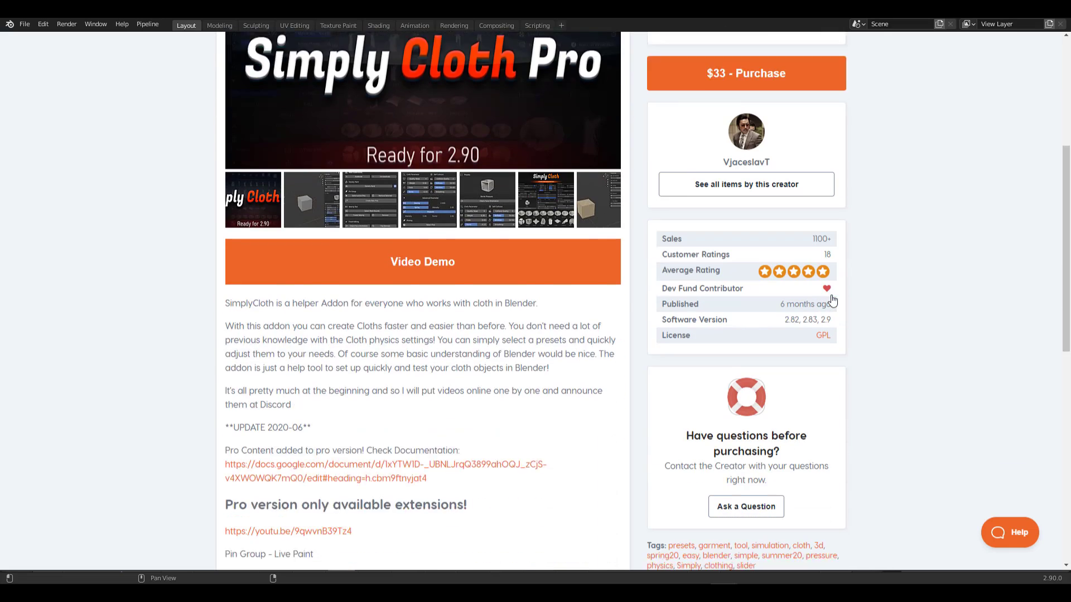
Switch to the Simply Cloth product page and read its description, Pro-only extensions and update notes
scroll(833, 299, "down", 1)
scroll(831, 297, "down", 6)
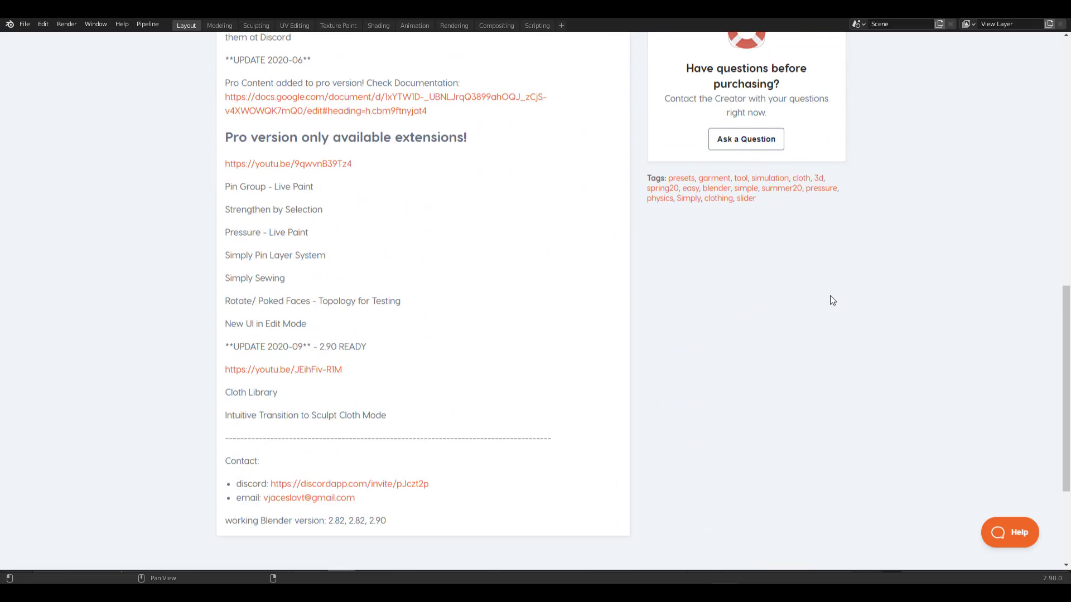
scroll(830, 296, "up", 3)
scroll(830, 295, "up", 6)
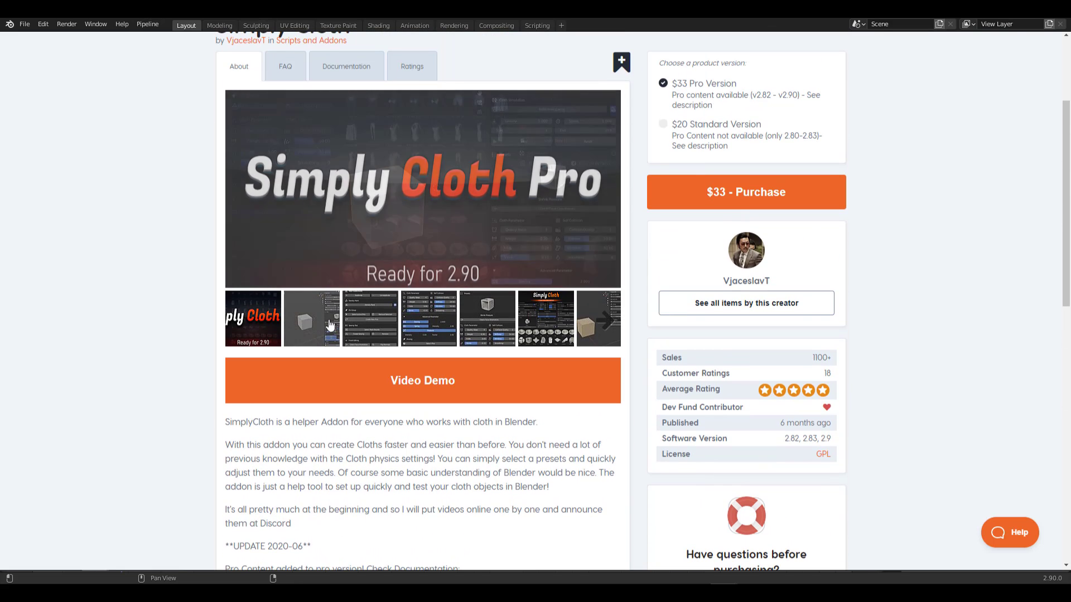
Browse the product gallery's preview images of the add-on settings, cloth presets and example objects
left_click(330, 325)
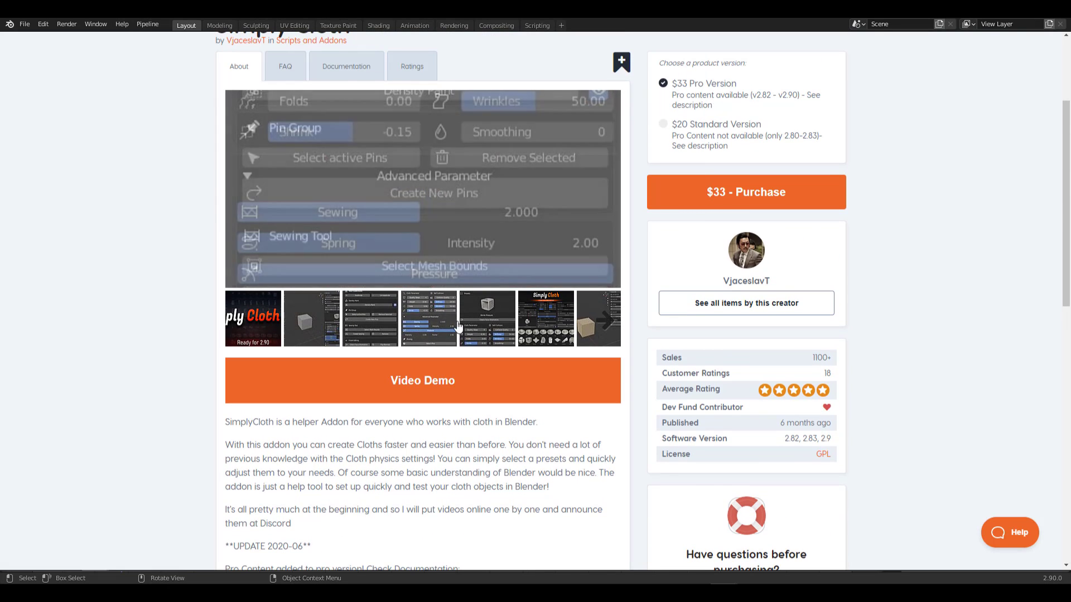
left_click(533, 325)
left_click(607, 324)
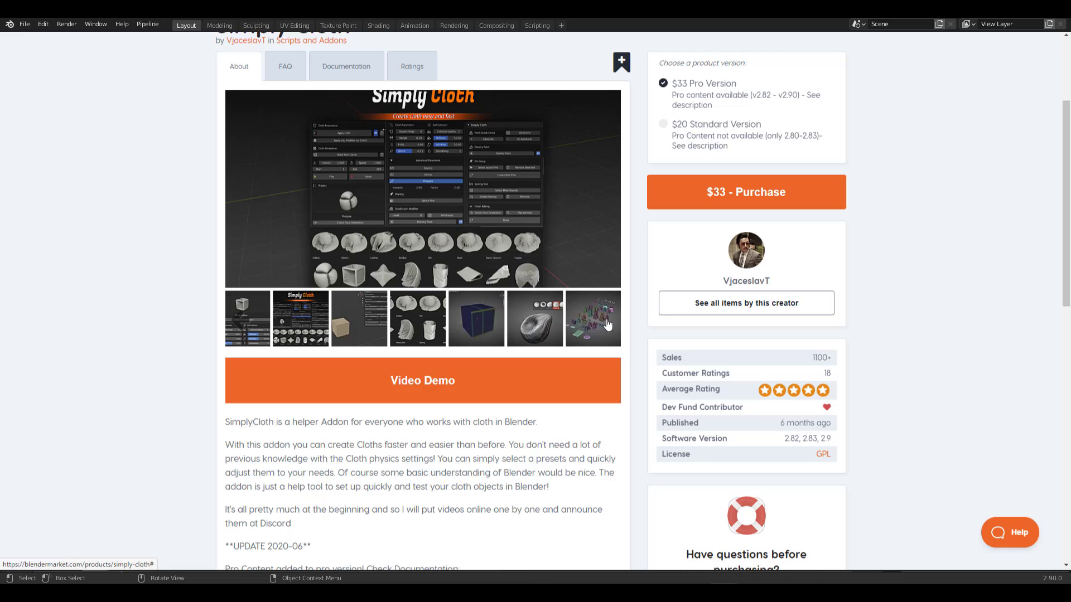
left_click(535, 322)
left_click(489, 317)
left_click(429, 319)
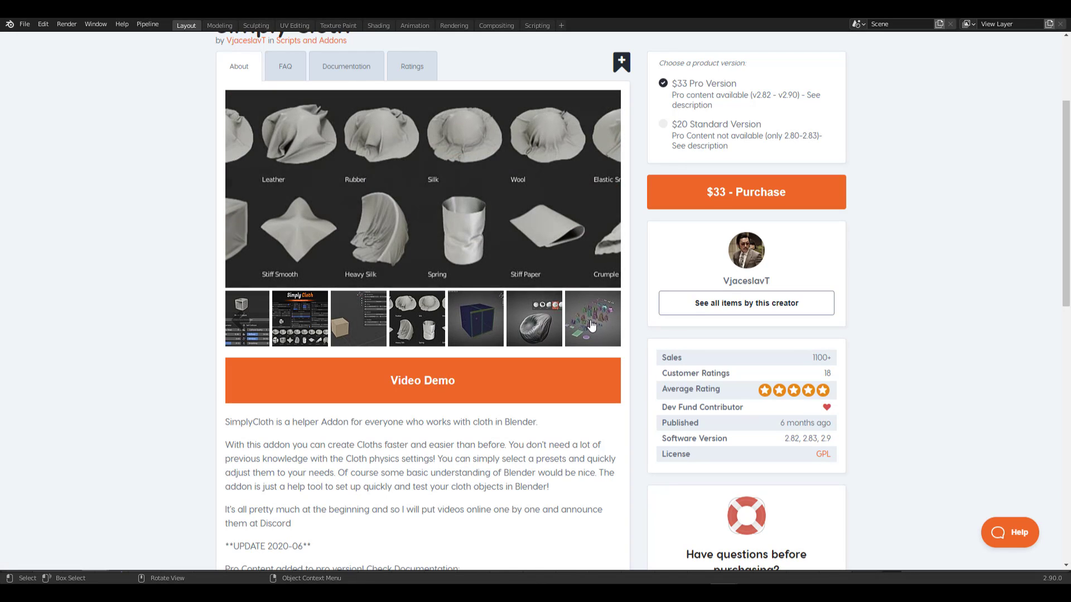
left_click(592, 325)
Return to Blender, unhide Light.001 and inspect the character's head and shoulders in the Cycles rendered view
scroll(581, 344, "up", 1)
scroll(582, 339, "down", 5)
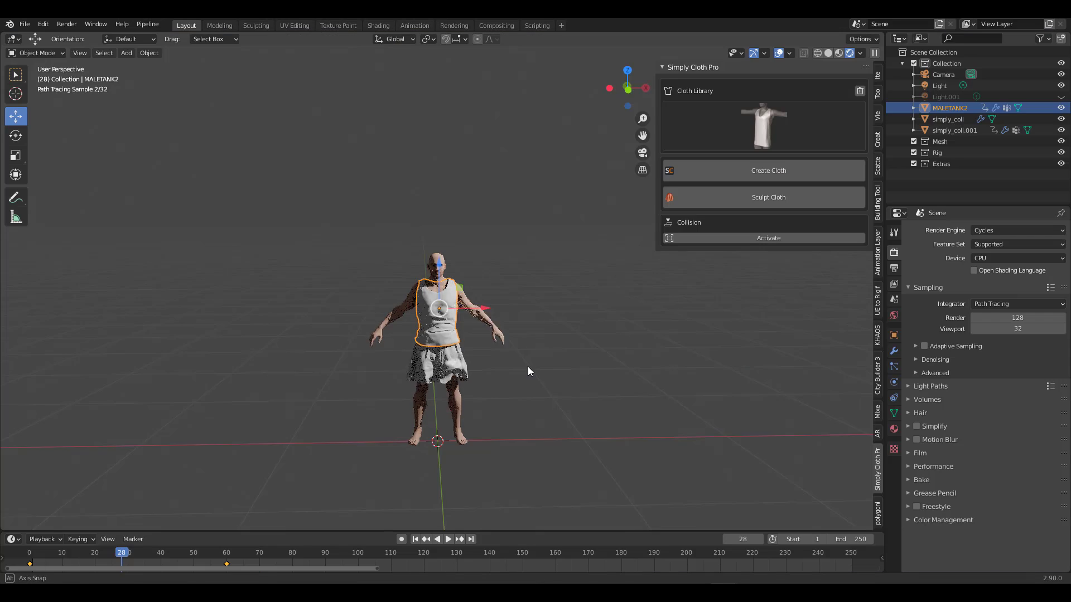
middle_click_drag(567, 342, 541, 332)
scroll(536, 329, "up", 5)
middle_click_drag(502, 279, 596, 352, "shift")
scroll(493, 300, "up", 3)
scroll(535, 341, "up", 3)
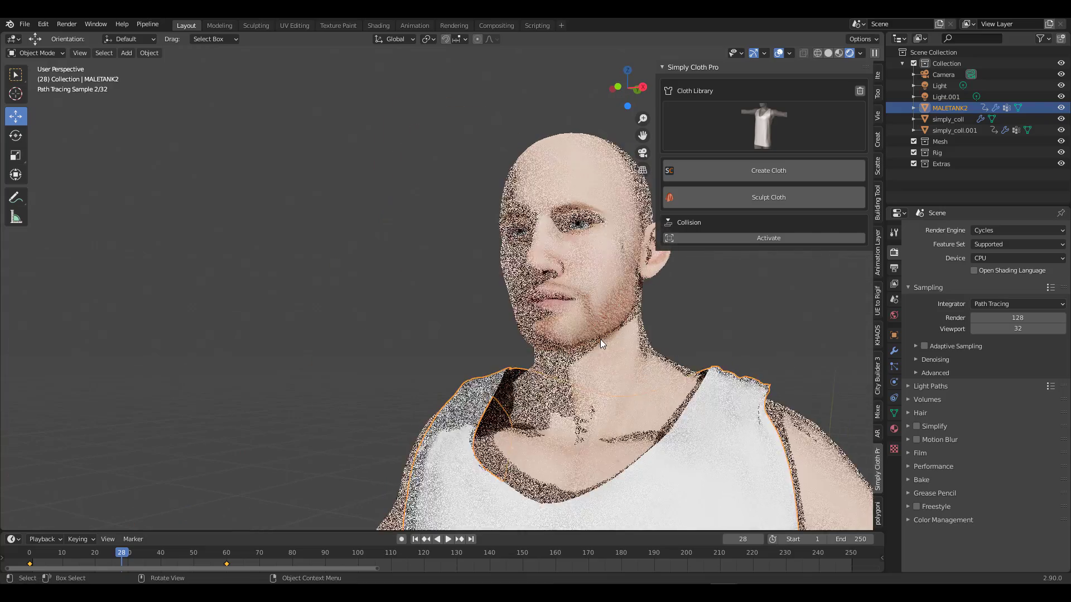
Set the first Subsurface Radius value of the character's Std_Skin_Body material to 4.500
left_click(600, 339)
left_click(894, 430)
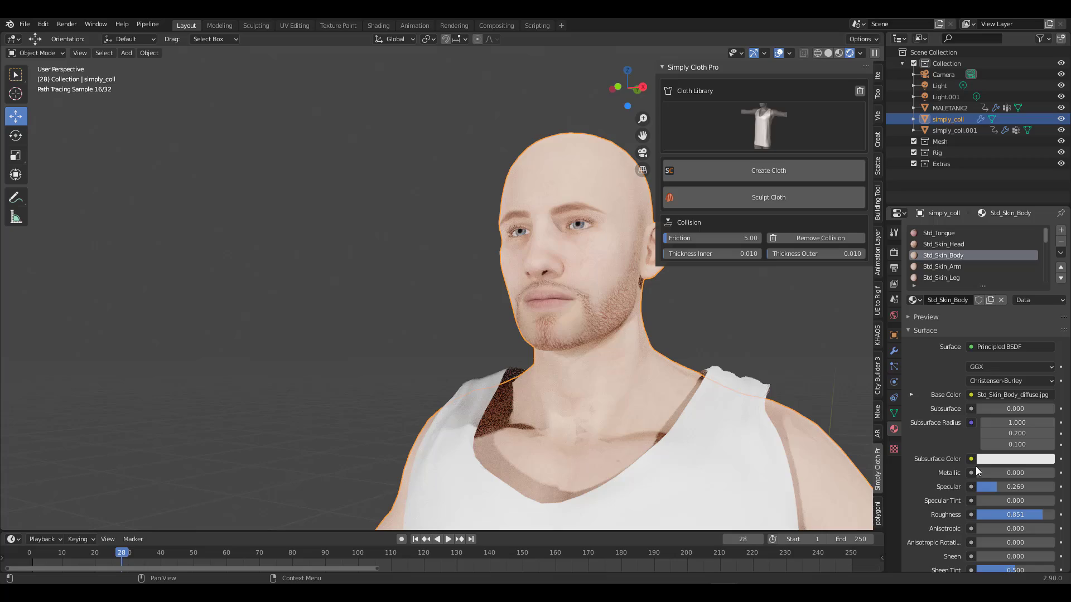
scroll(955, 456, "down", 2)
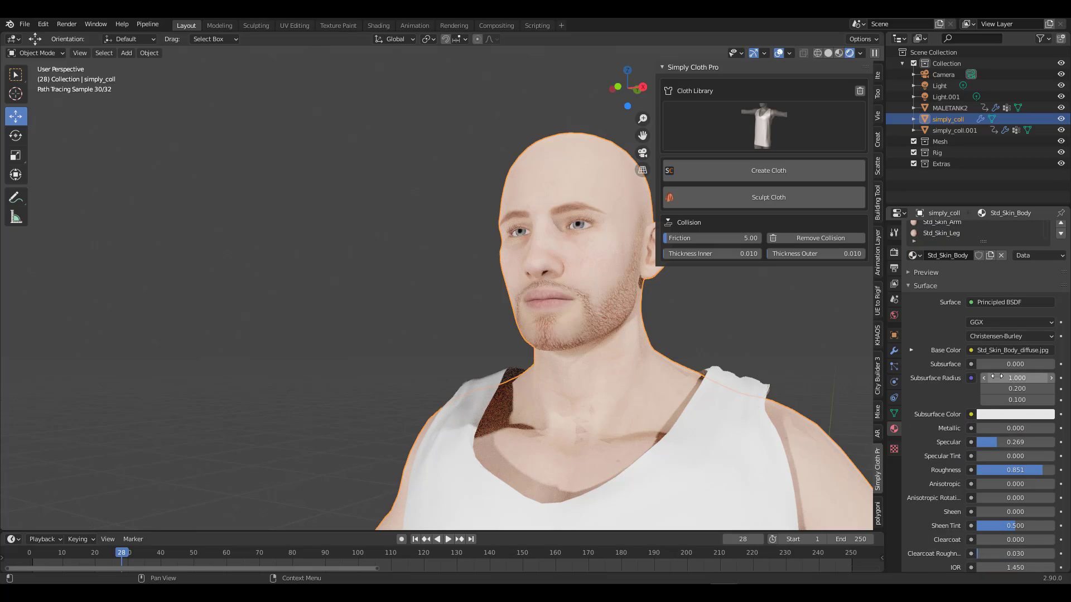
left_click_drag(996, 376, 1001, 376)
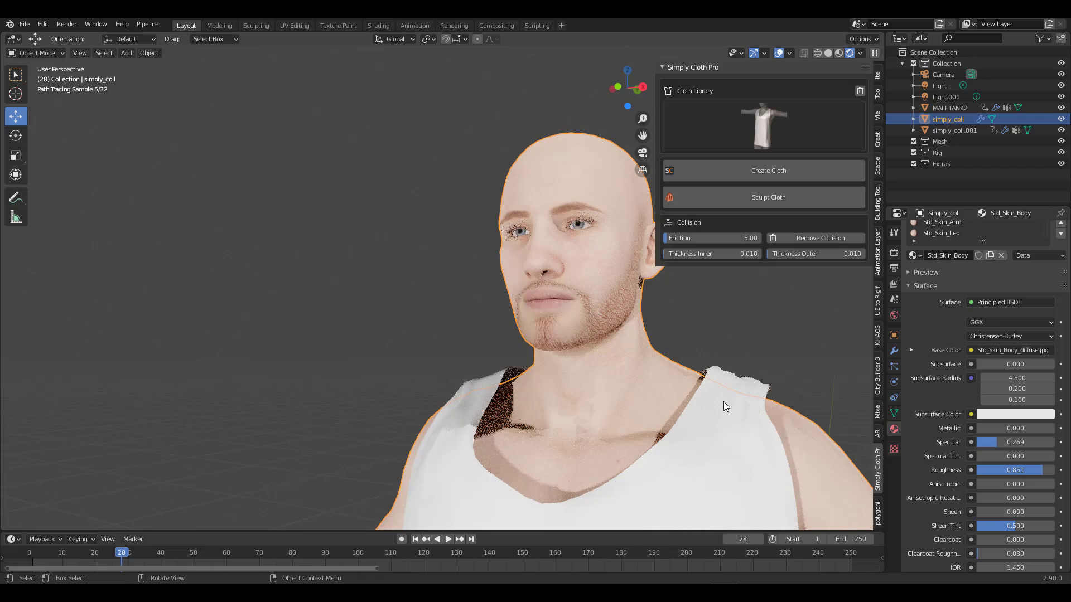
Check the Cycles render device options and keep CPU selected
scroll(737, 396, "down", 2)
left_click(894, 232)
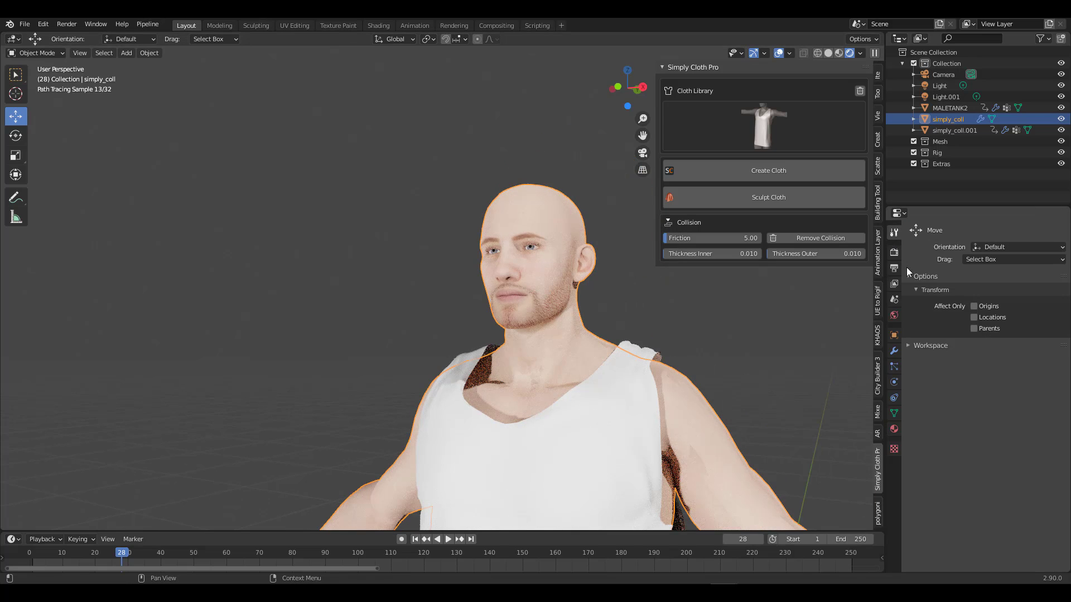
left_click(894, 252)
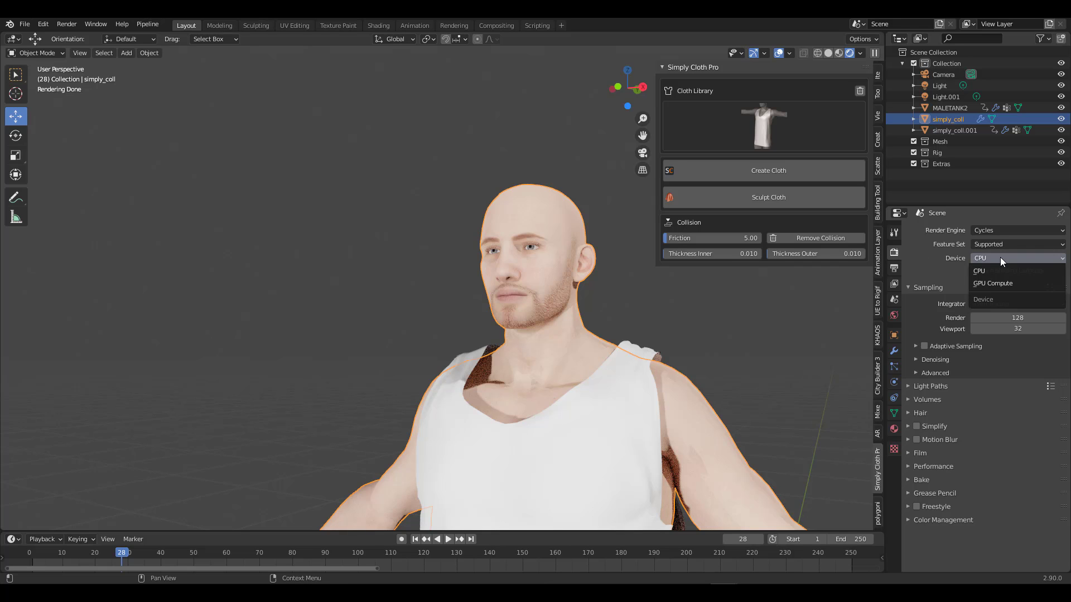
left_click(977, 272)
Deselect the character's body and view the whole clothed figure in the rendered preview
scroll(713, 371, "down", 1)
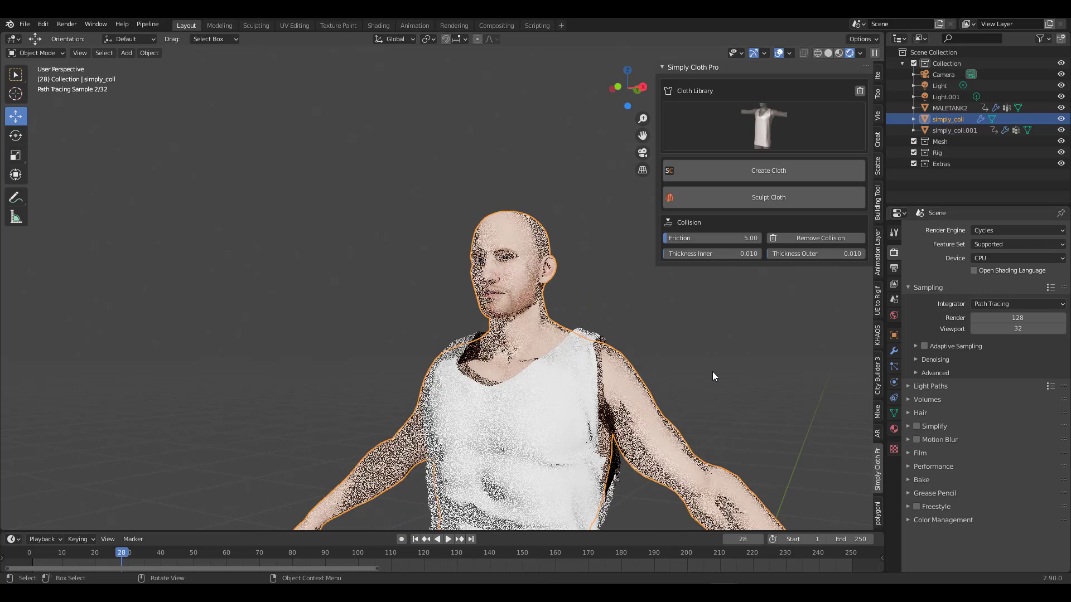
scroll(701, 373, "down", 3)
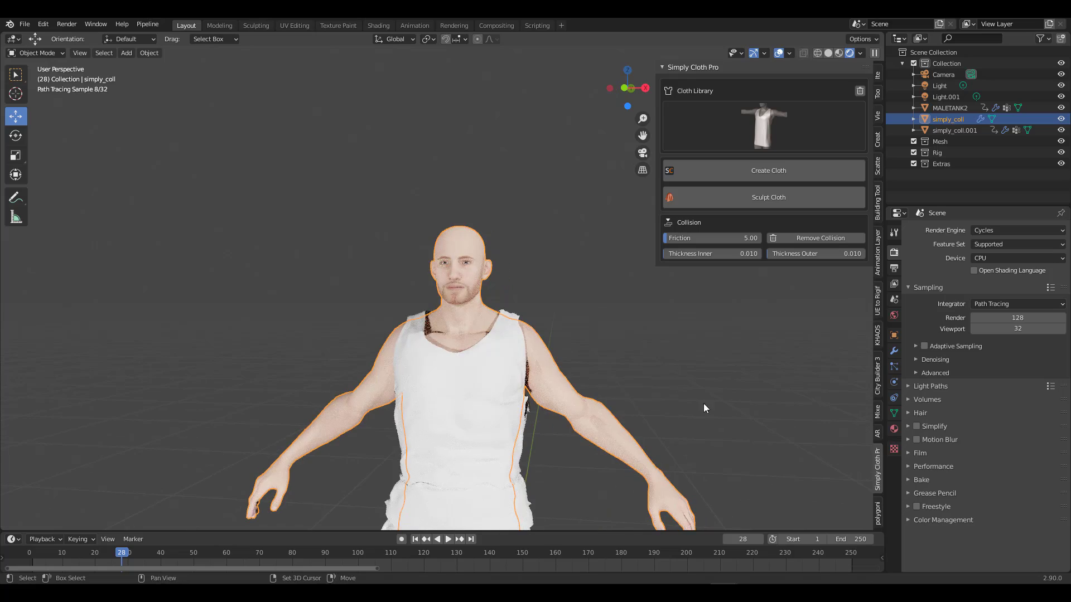
scroll(703, 404, "down", 3)
middle_click_drag(681, 393, 664, 418)
left_click(672, 421)
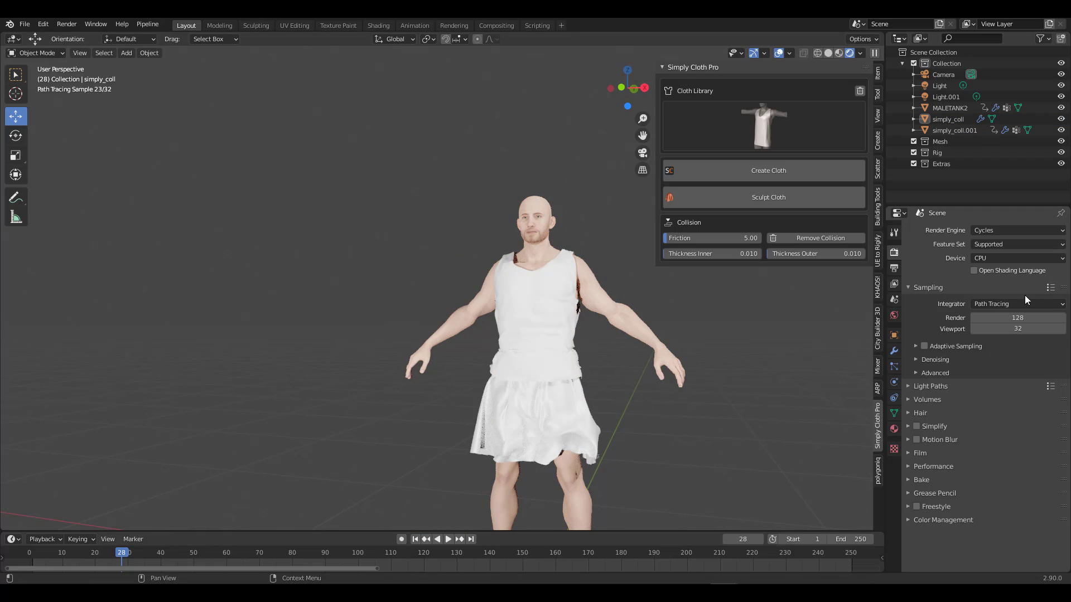